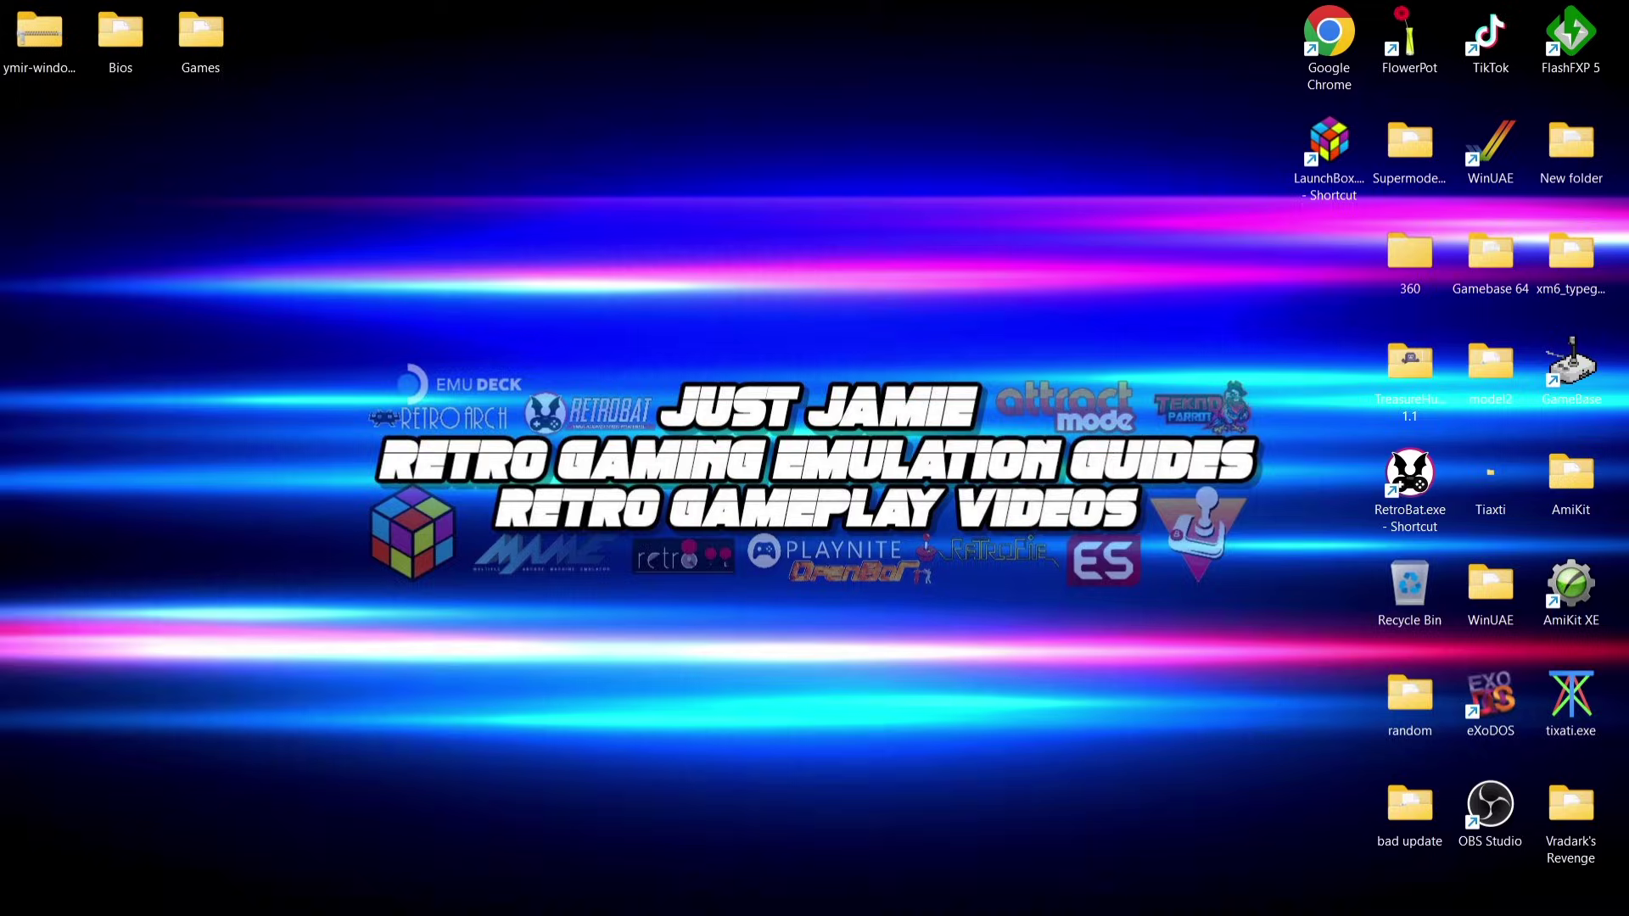
Examine the contents of the Bios and Games folders on the desktop and close the Games window
double_click(120, 40)
double_click(210, 58)
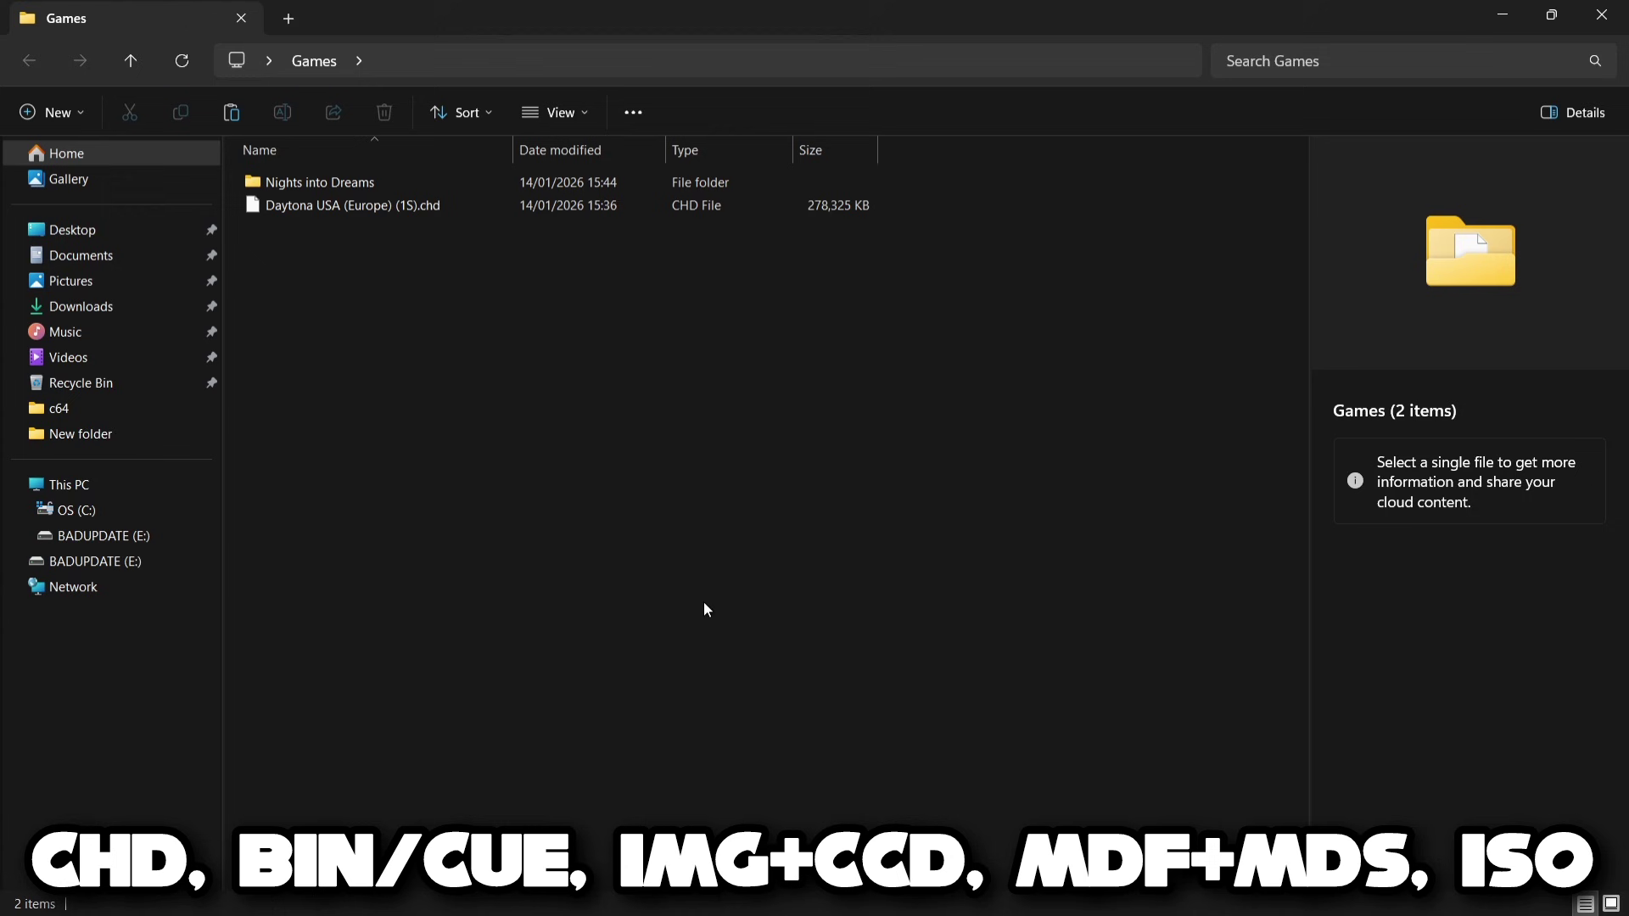
left_click(1602, 14)
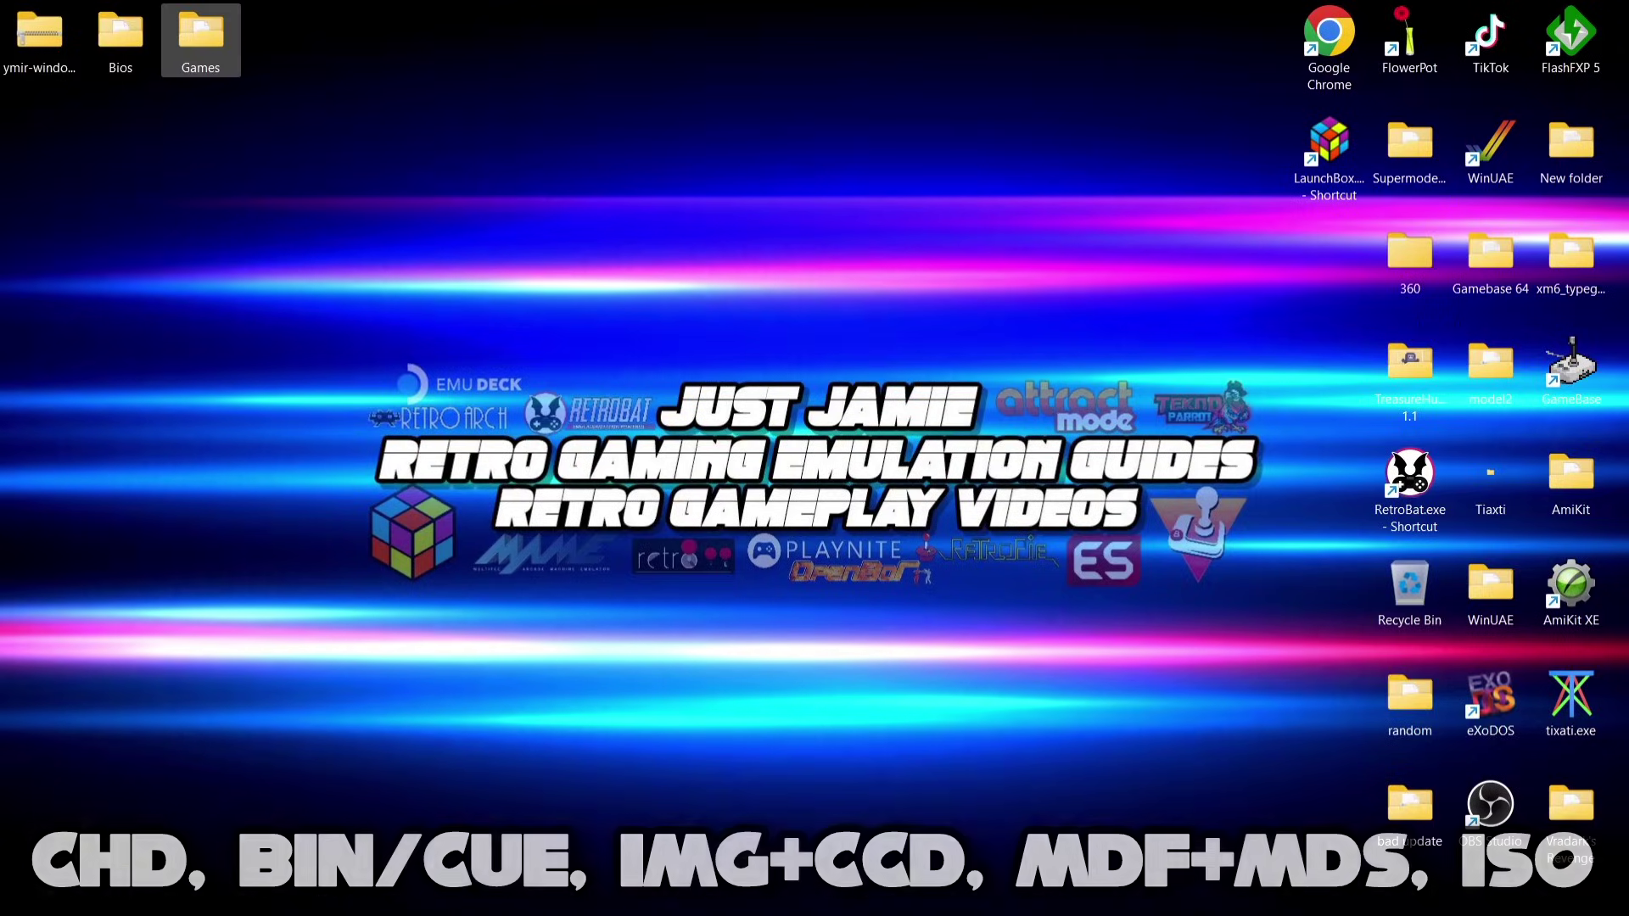
Switch to Chrome and read through the Ymir README on GitHub, covering its features, usage and BIOS requirements
left_click(964, 910)
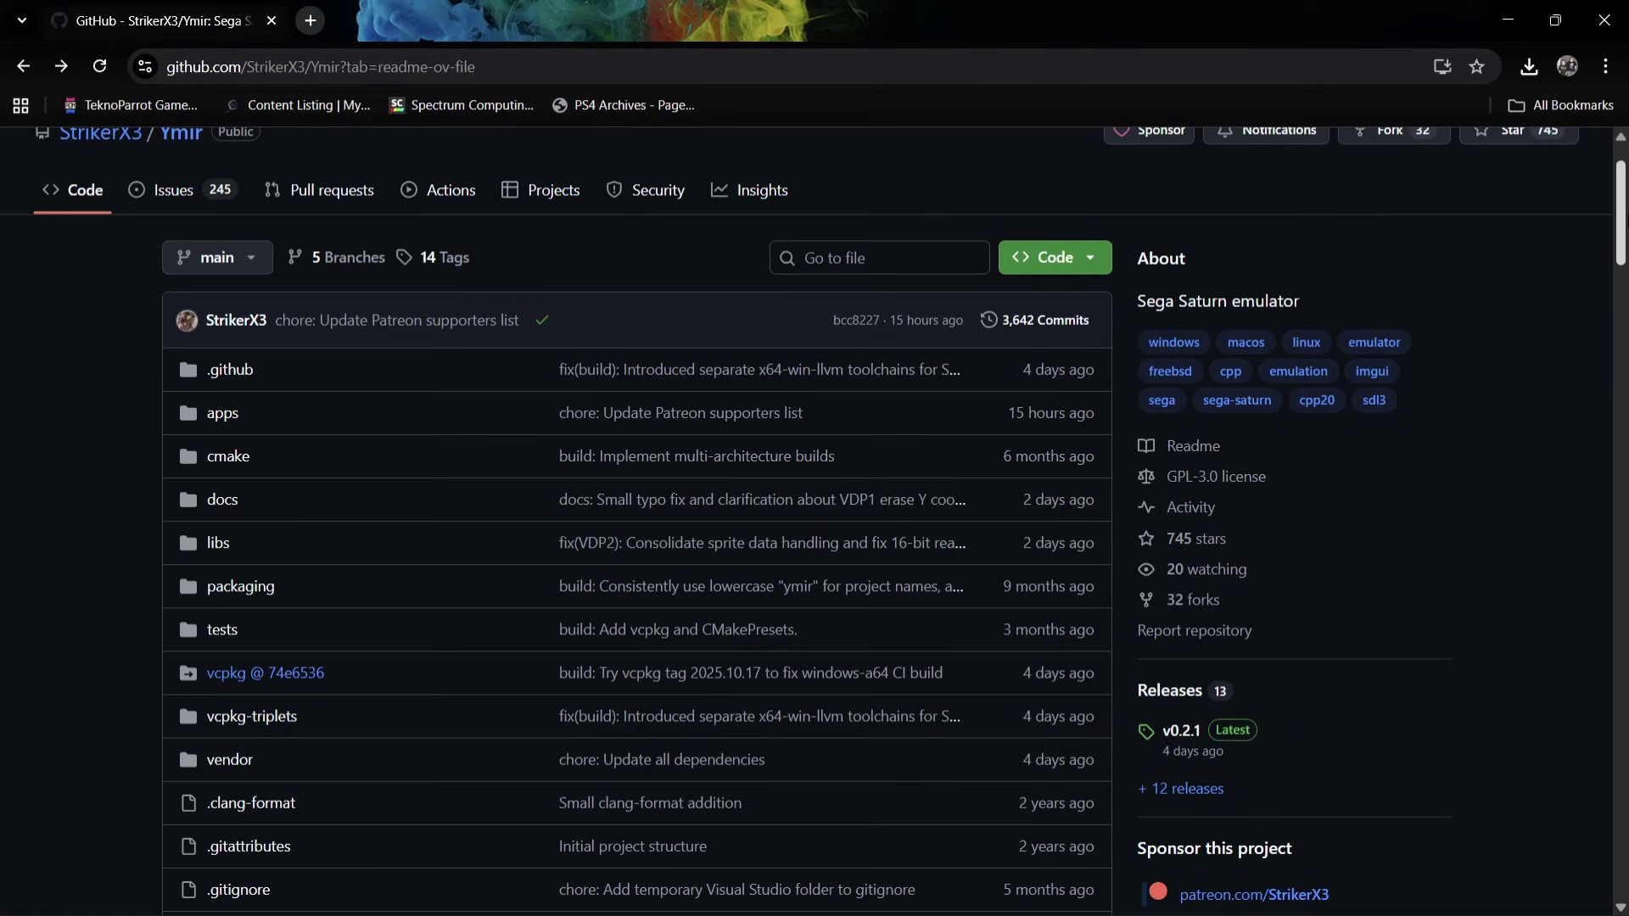
left_click_drag(1618, 216, 1617, 215)
scroll(636, 509, "down", 15)
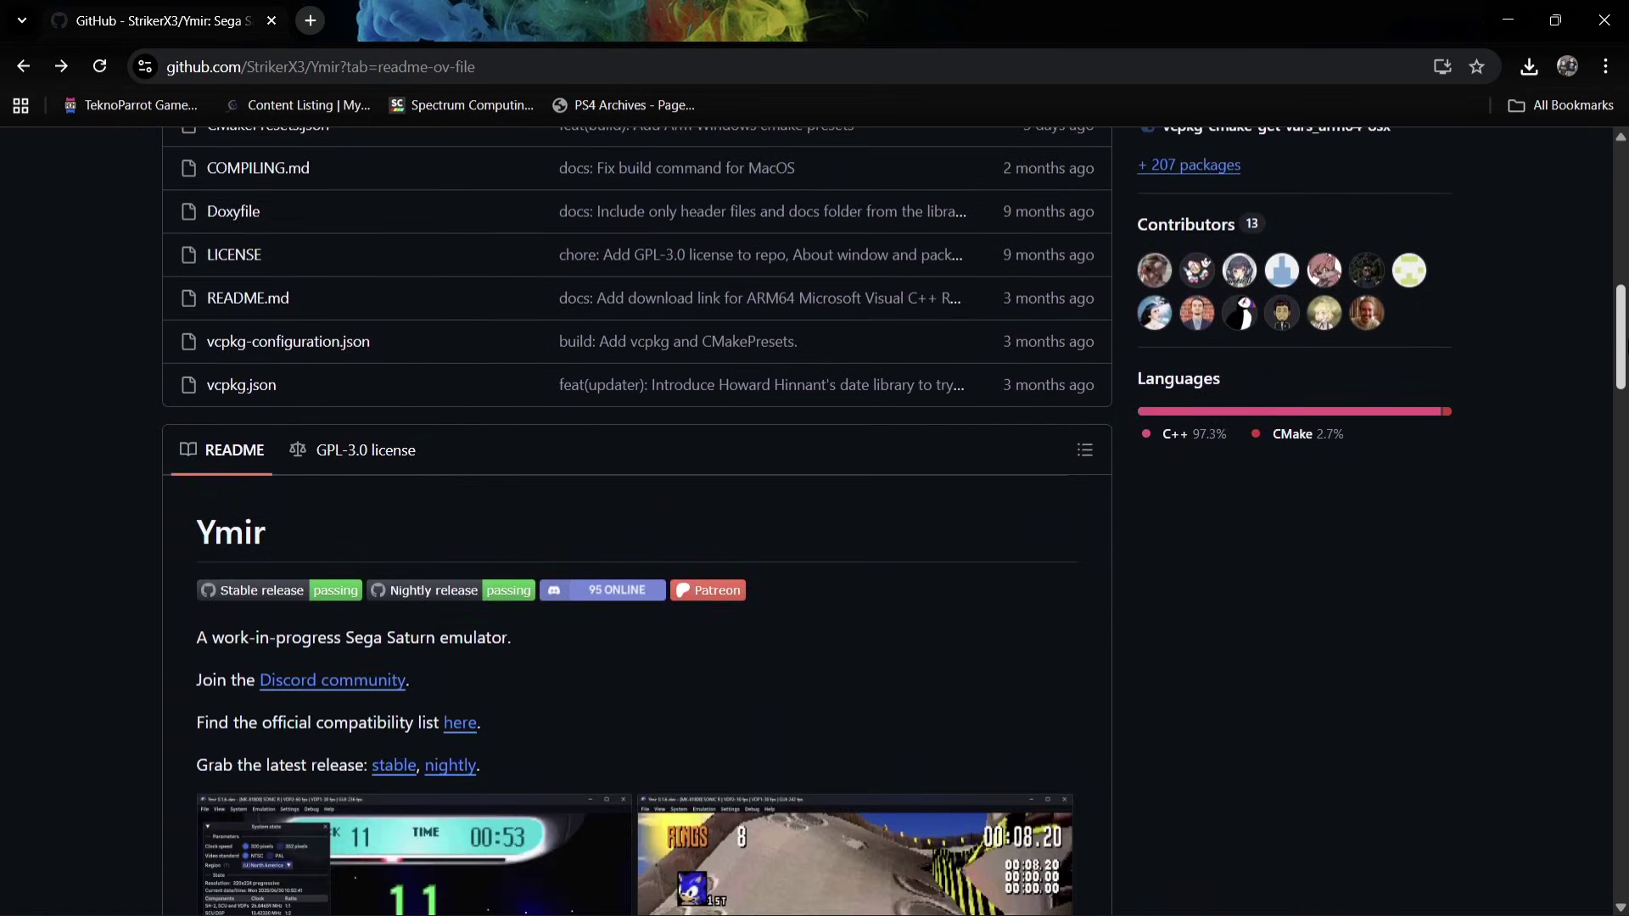
scroll(636, 509, "down", 2)
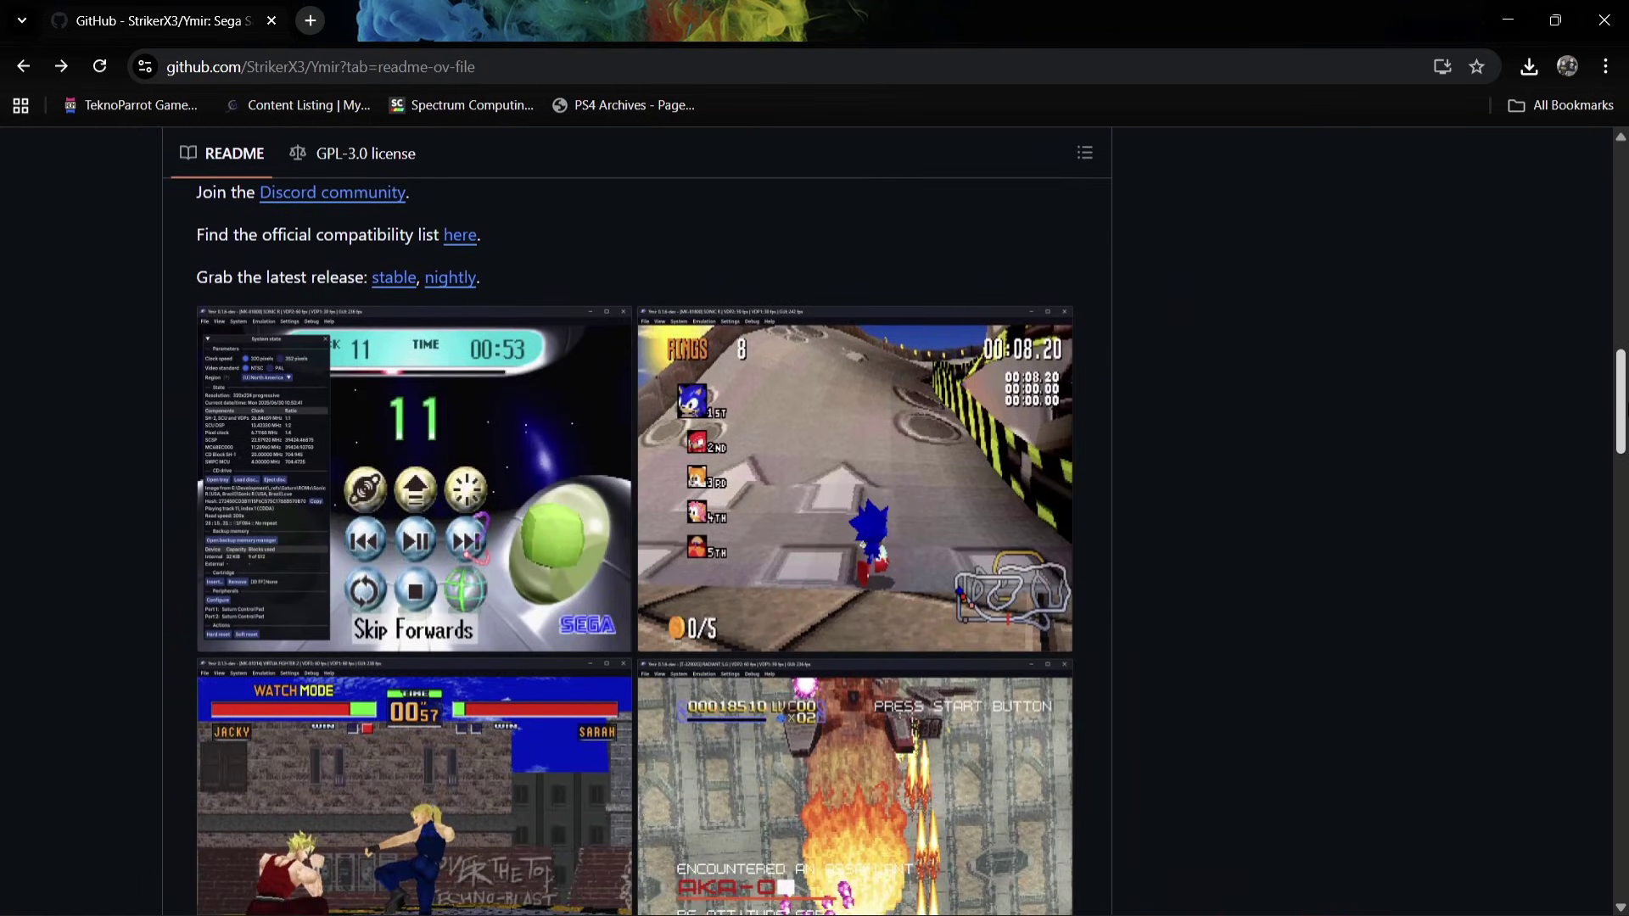
scroll(636, 509, "up", 2)
scroll(636, 509, "down", 13)
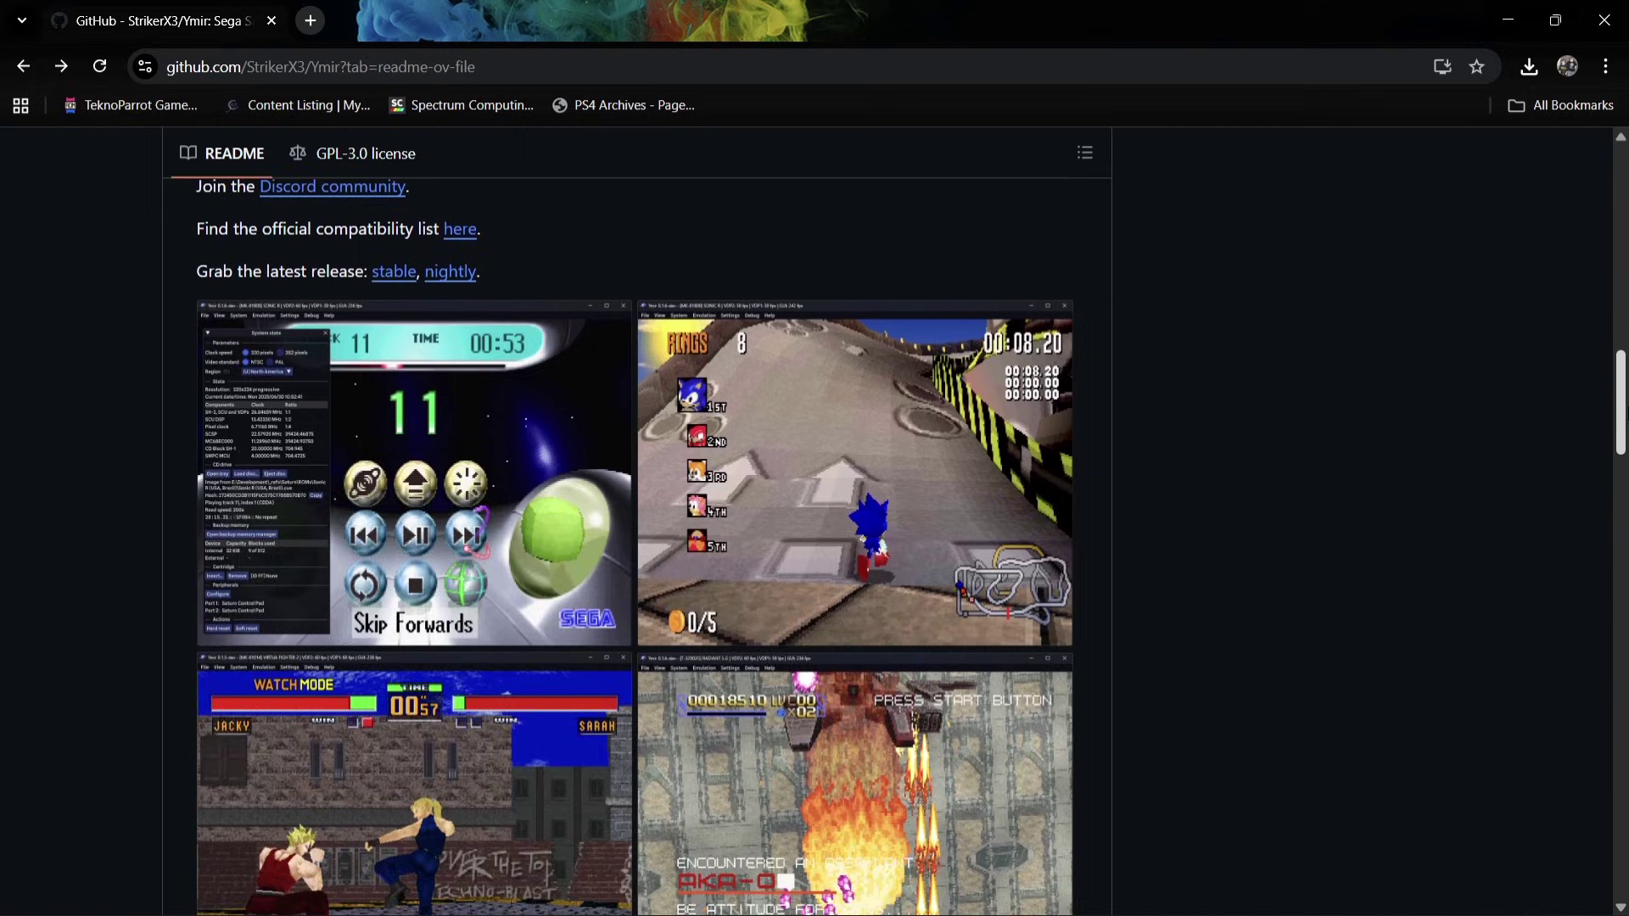
scroll(637, 510, "down", 6)
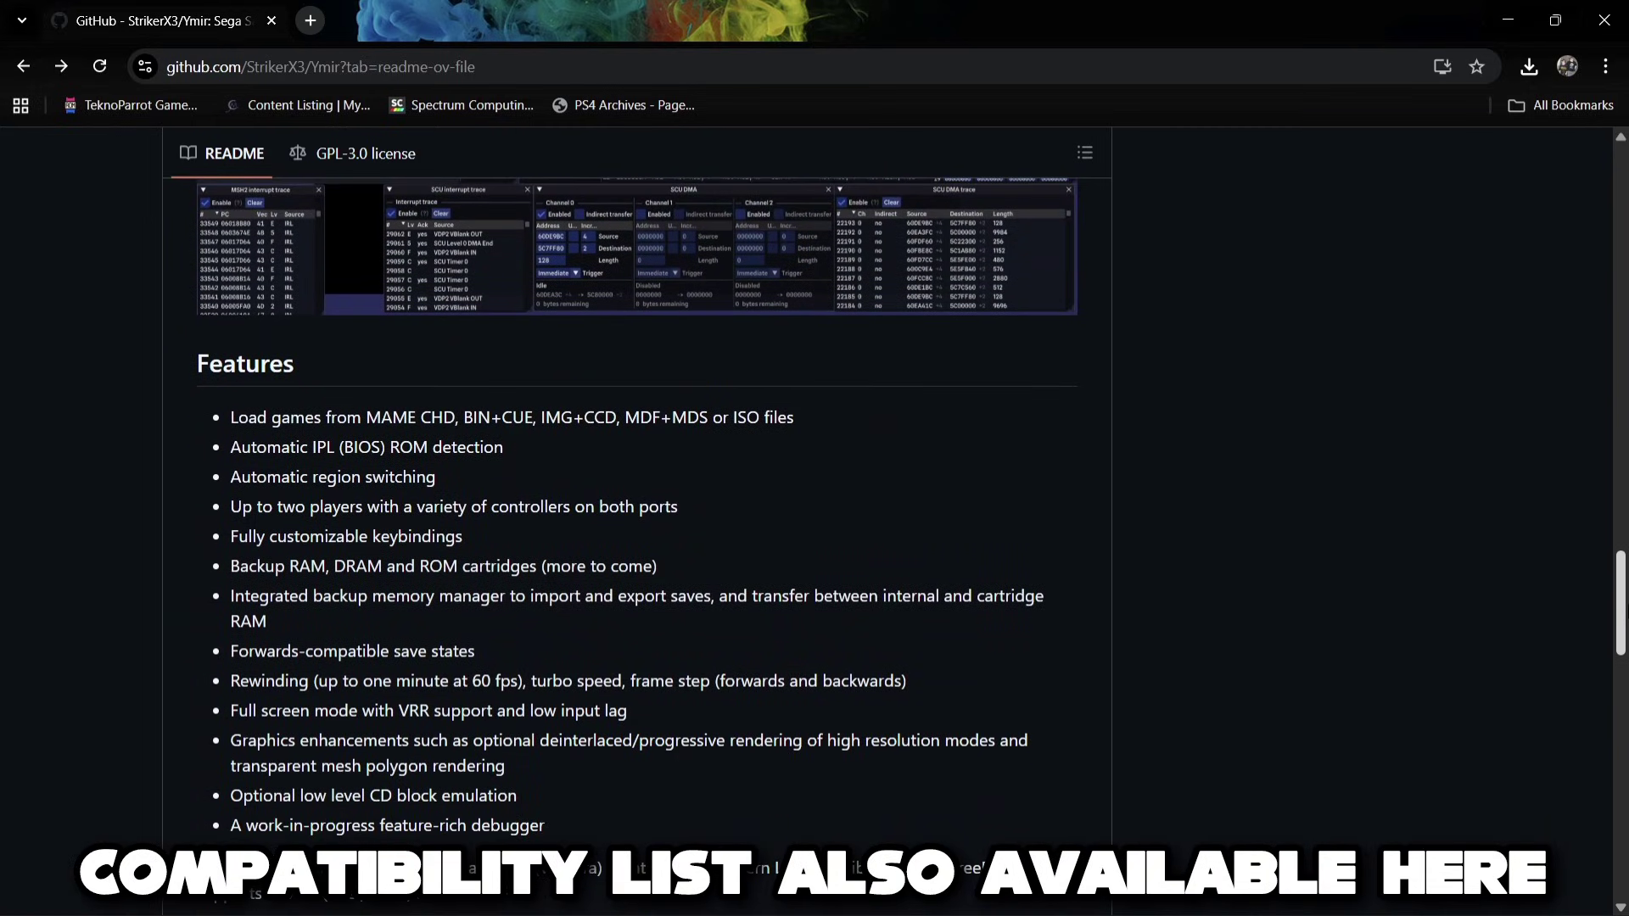
scroll(636, 510, "down", 16)
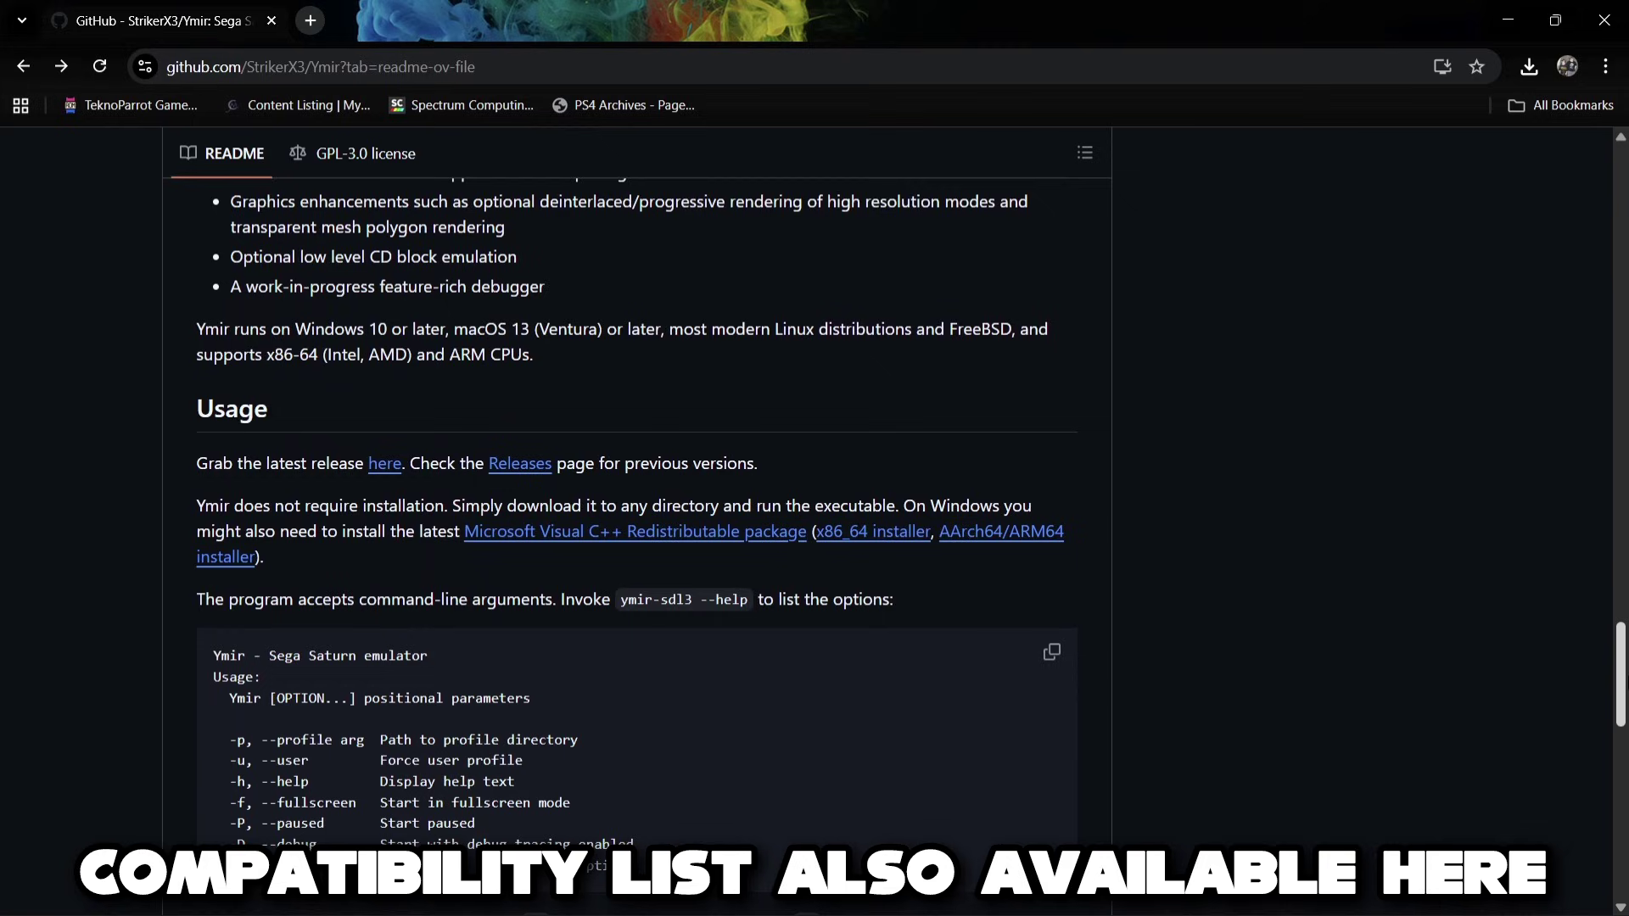
scroll(461, 465, "down", 3)
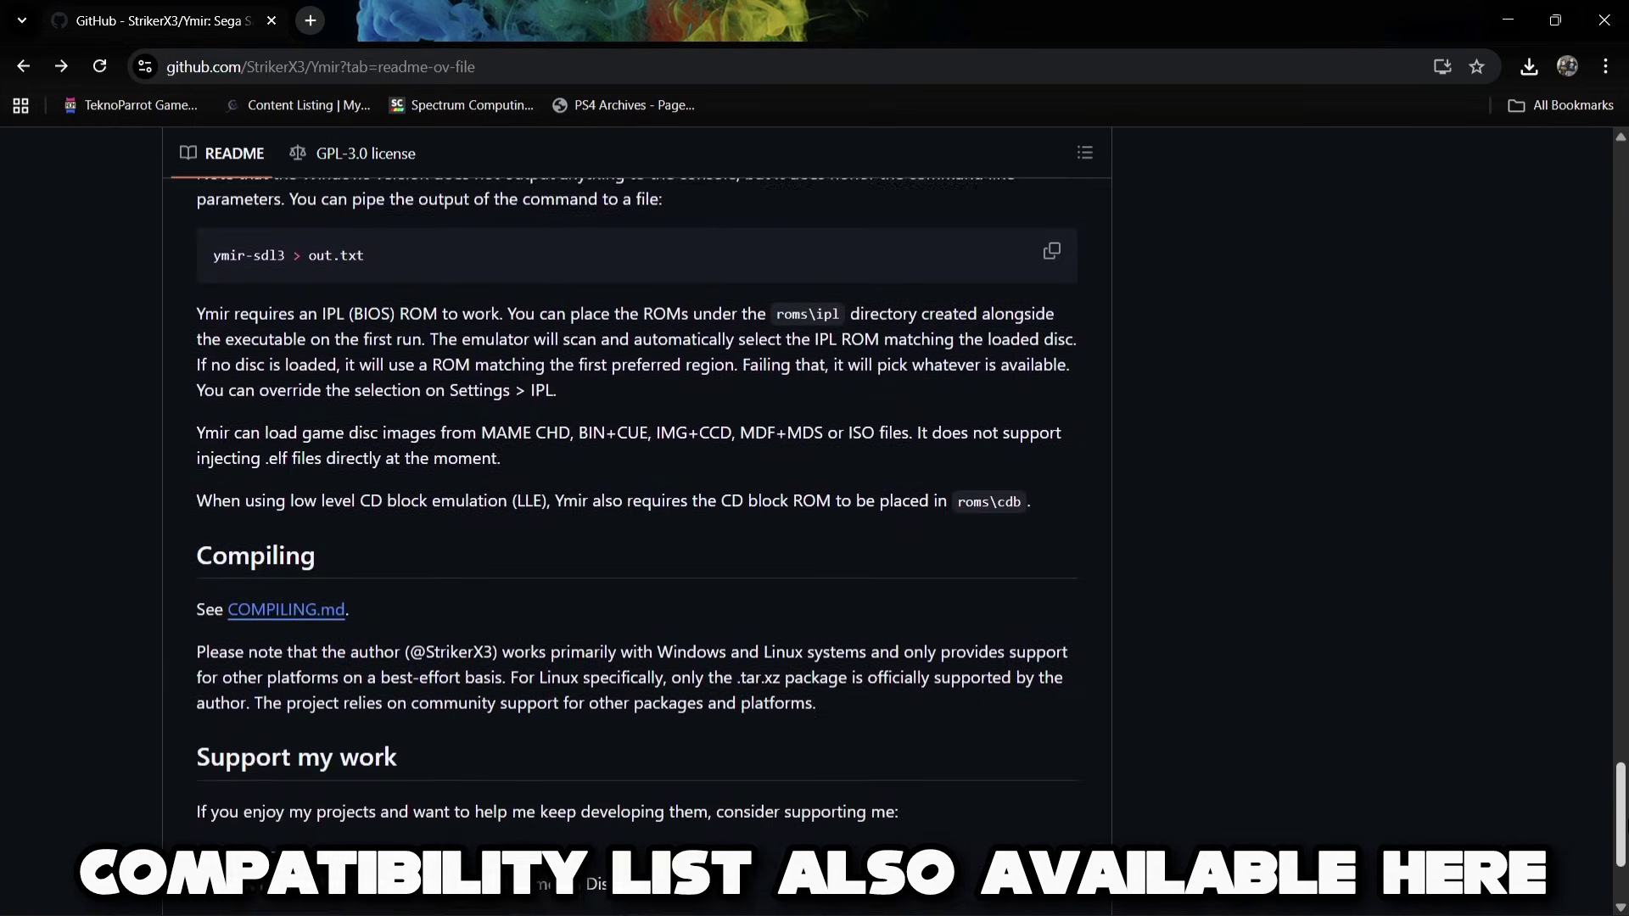
Open the latest Ymir release from the README's Usage section and go to the end of the release page
scroll(461, 465, "up", 15)
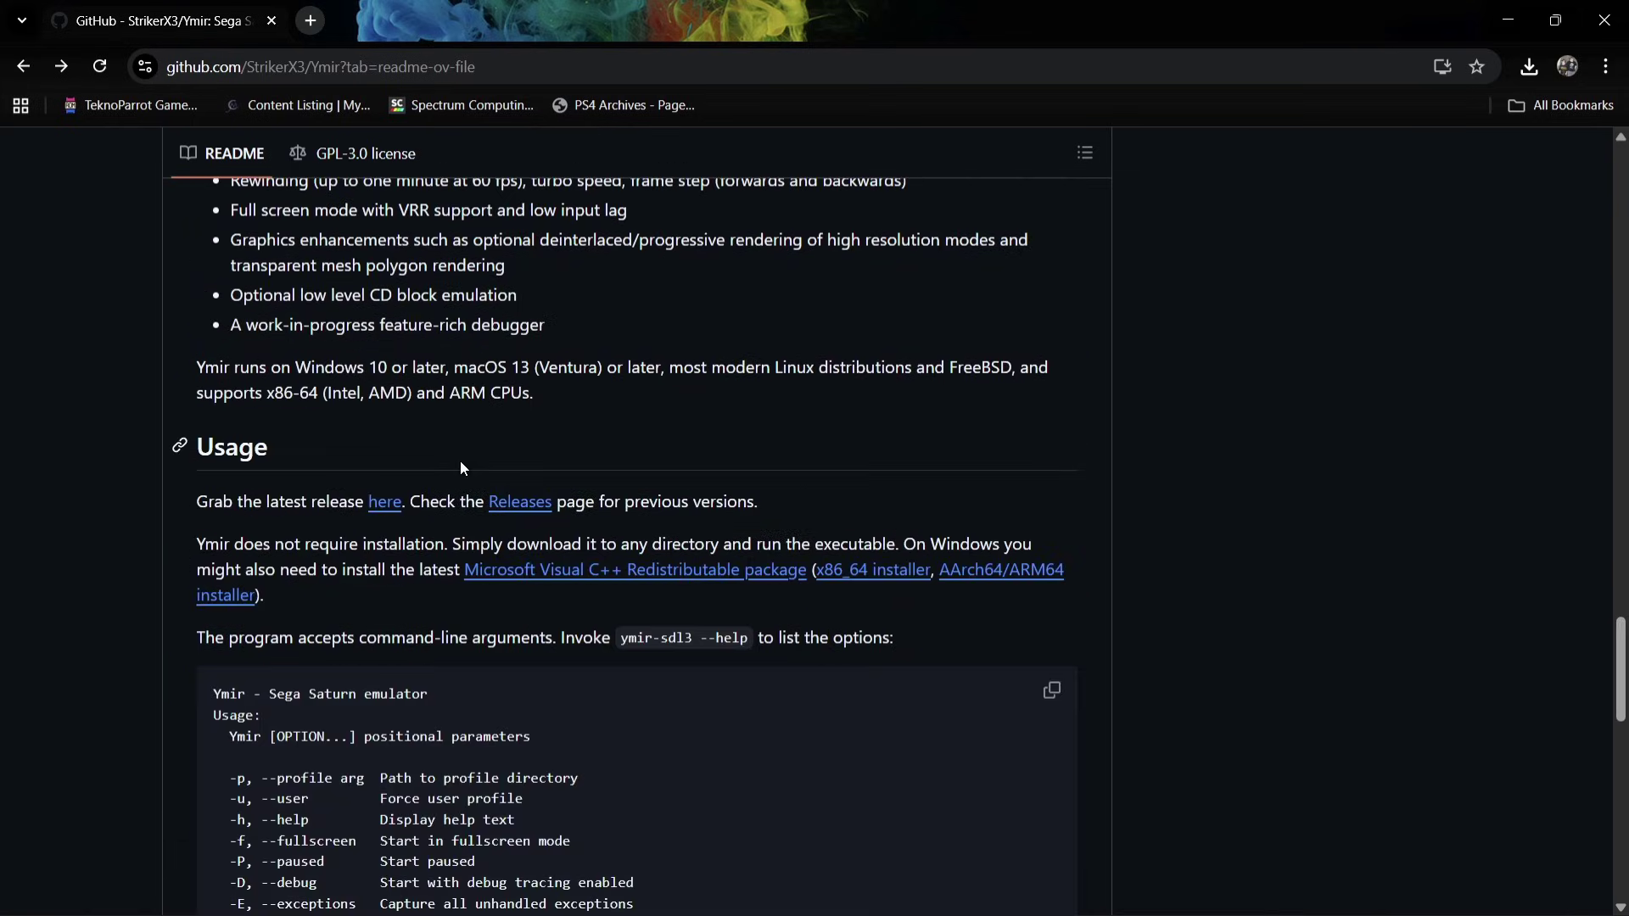
left_click(390, 505)
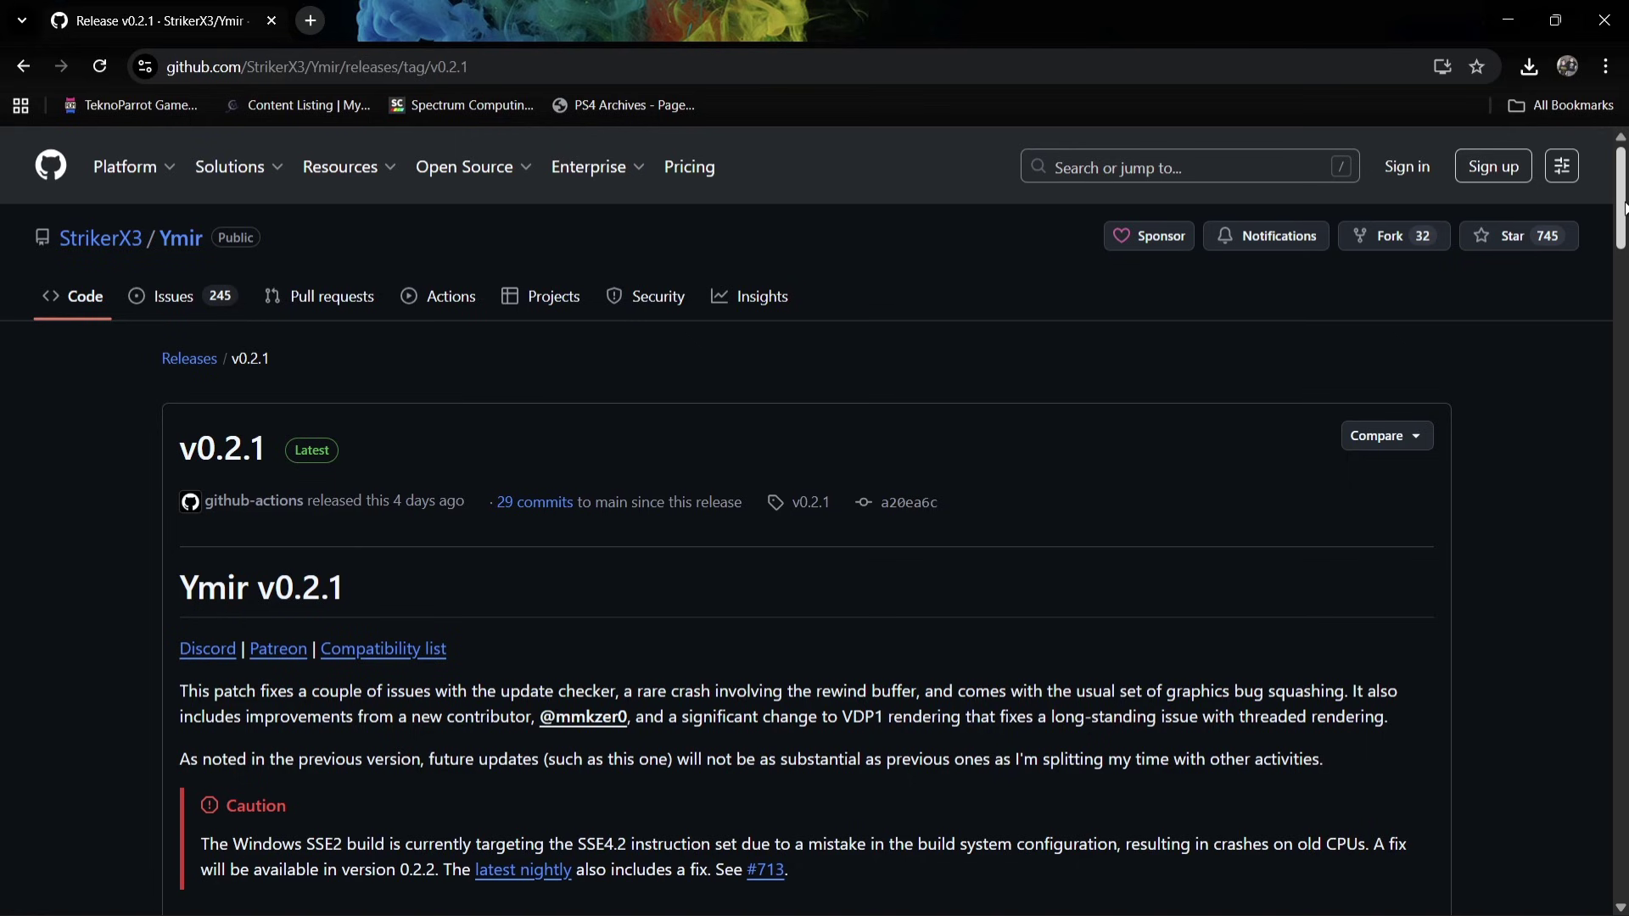
left_click_drag(1622, 208, 1621, 891)
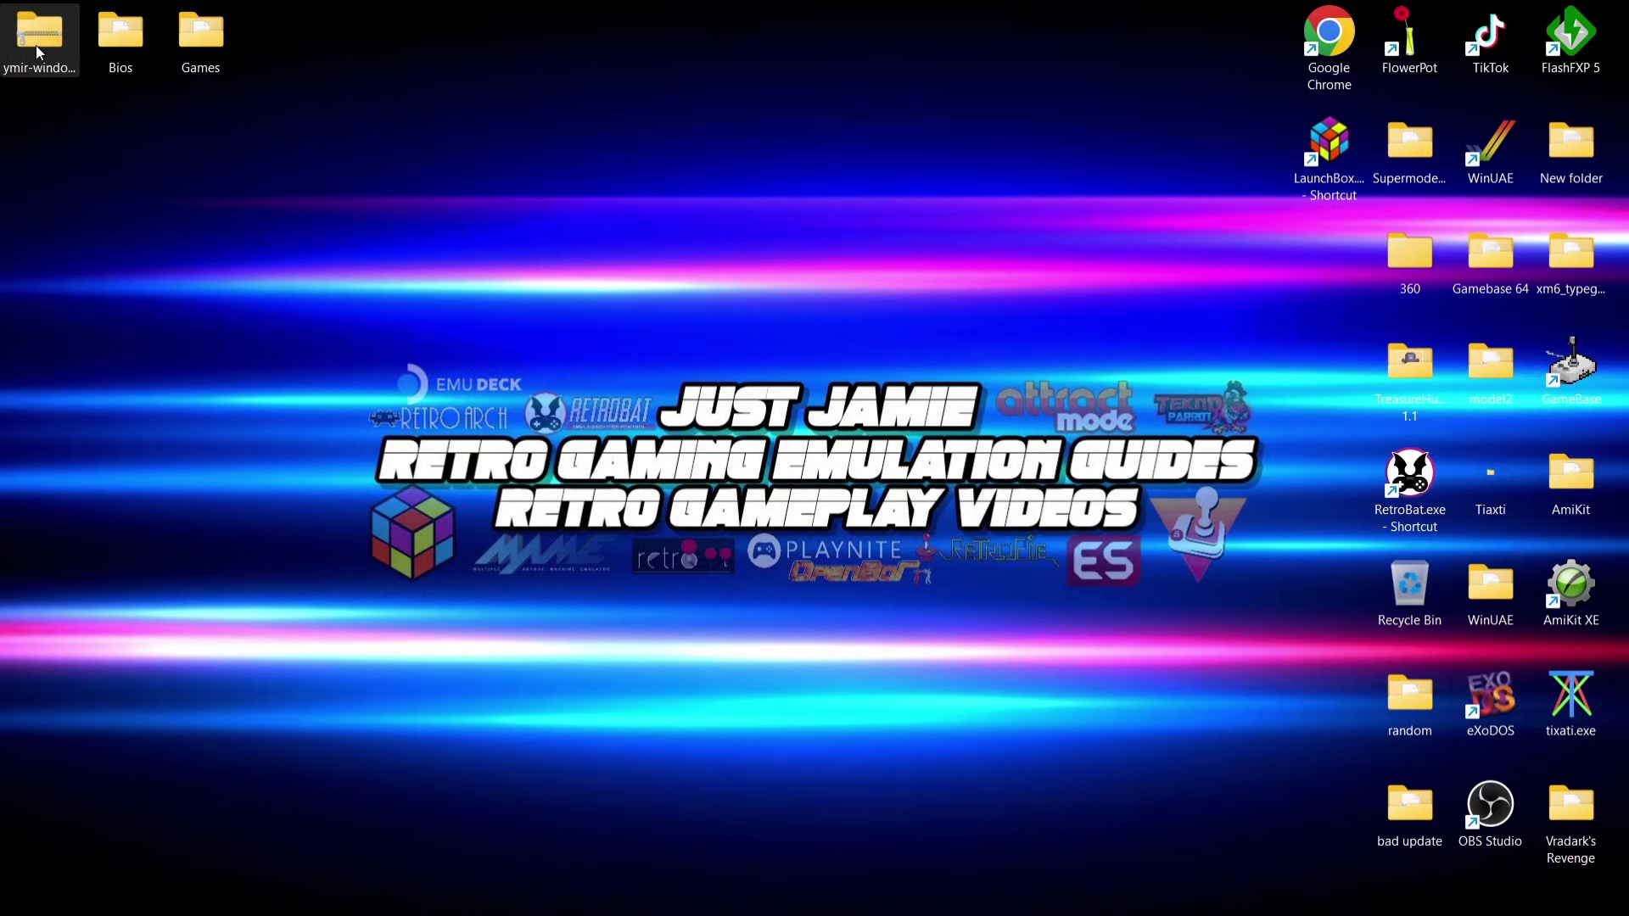
Open the ymir-windows-x86_64-SSE2-v0.2.1.zip archive in a smaller window and create a desktop folder named Saturn
double_click(36, 51)
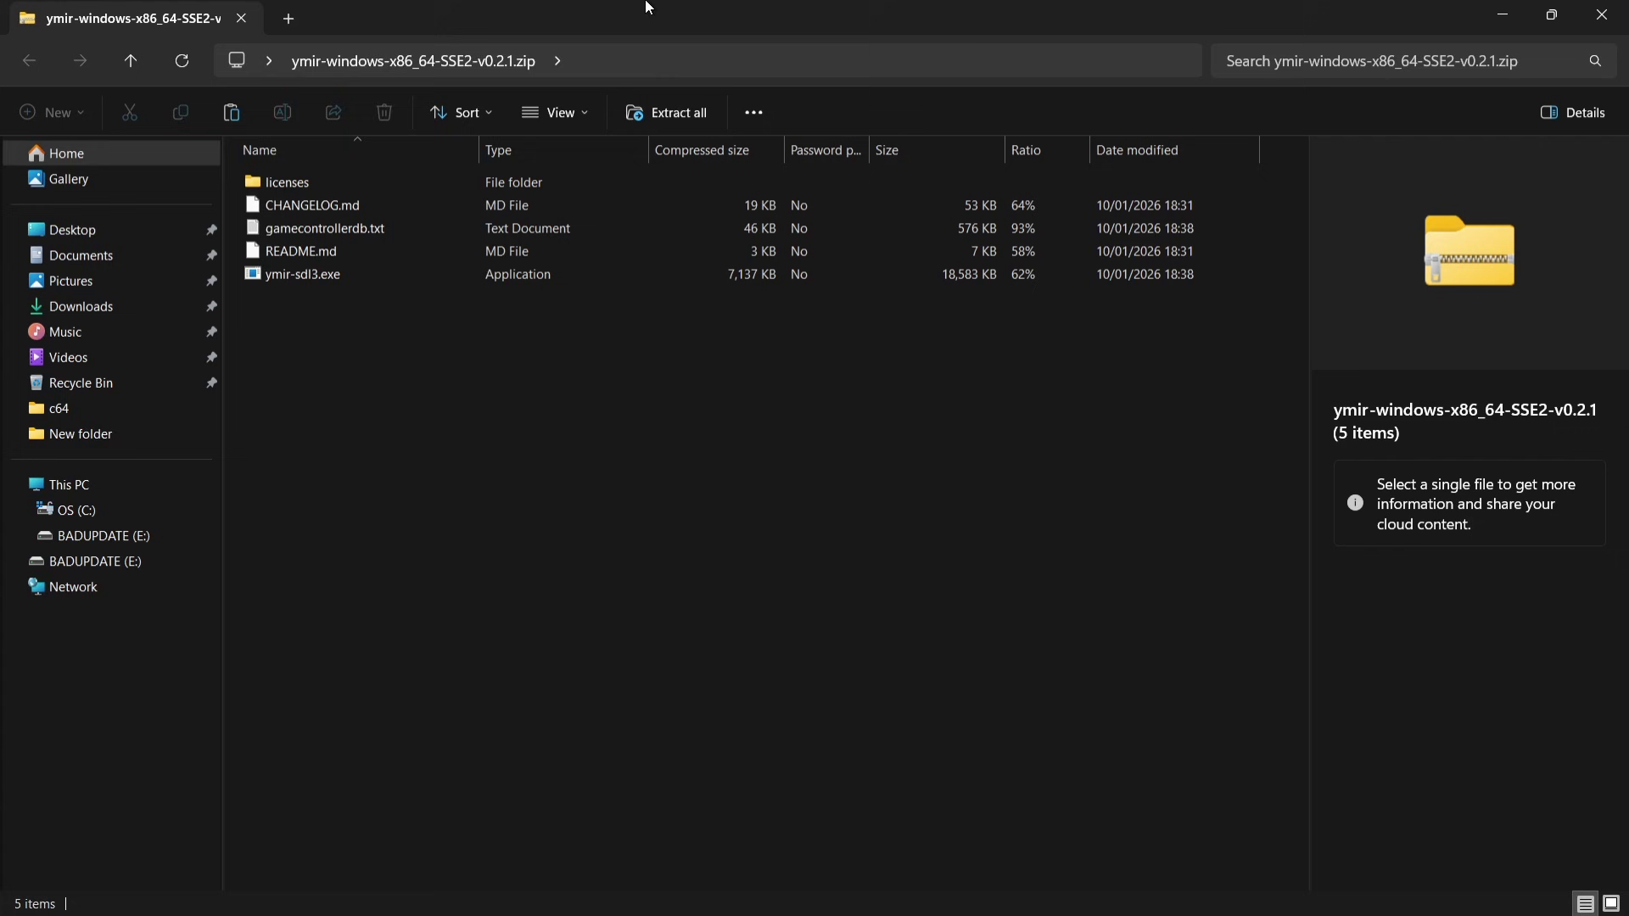
double_click(649, 7)
left_click(147, 300)
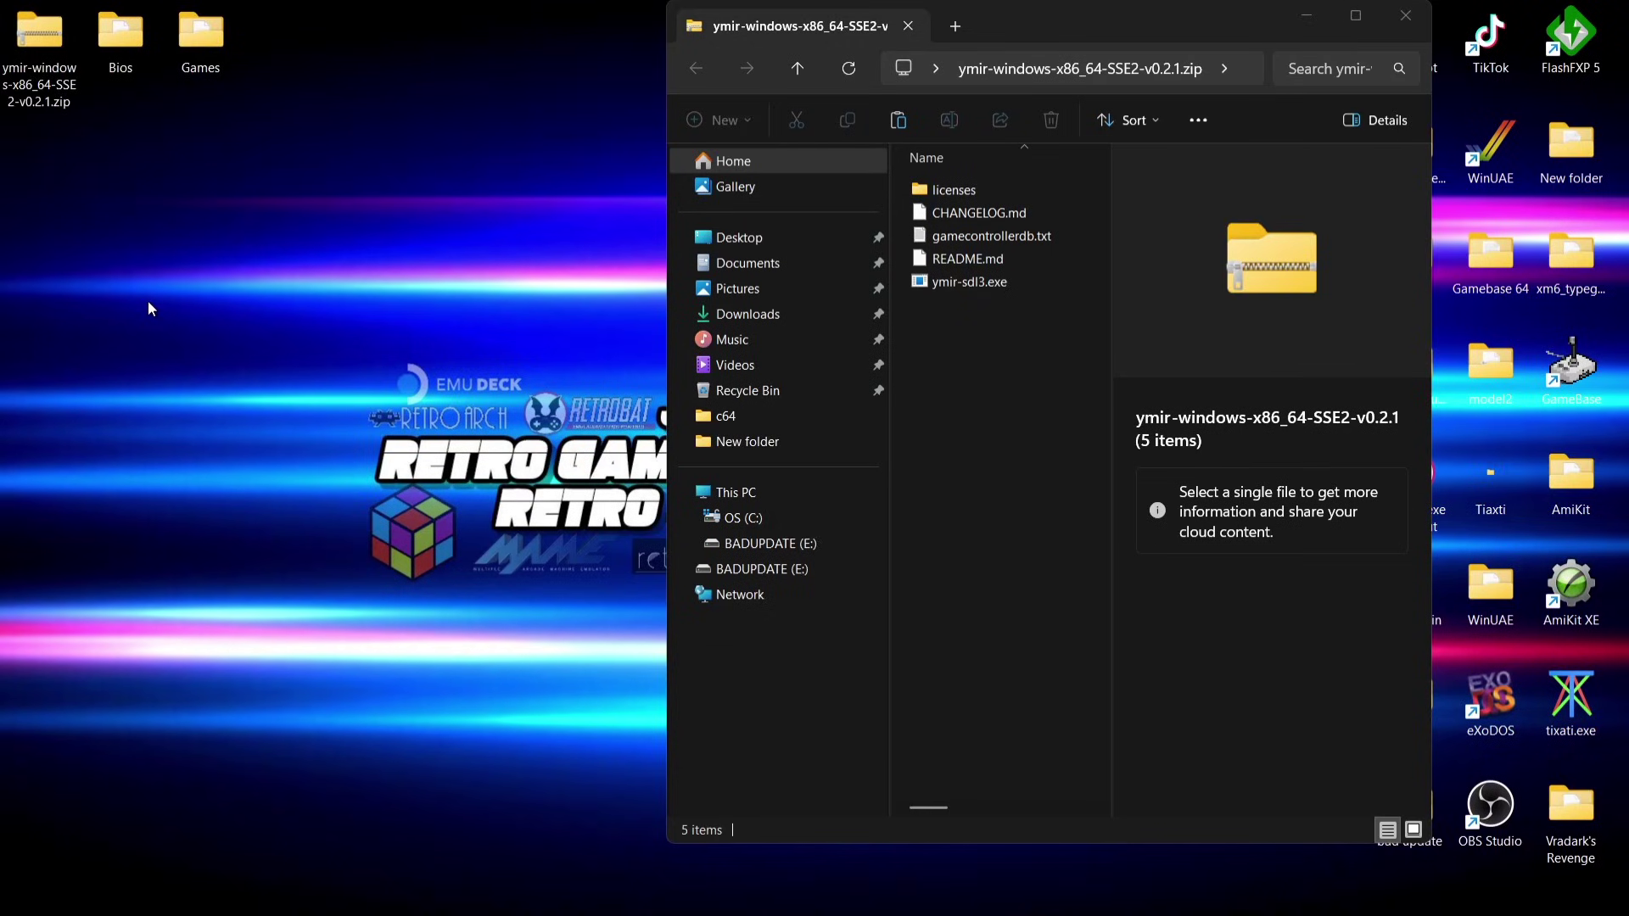
right_click(148, 301)
mouse_move(241, 531)
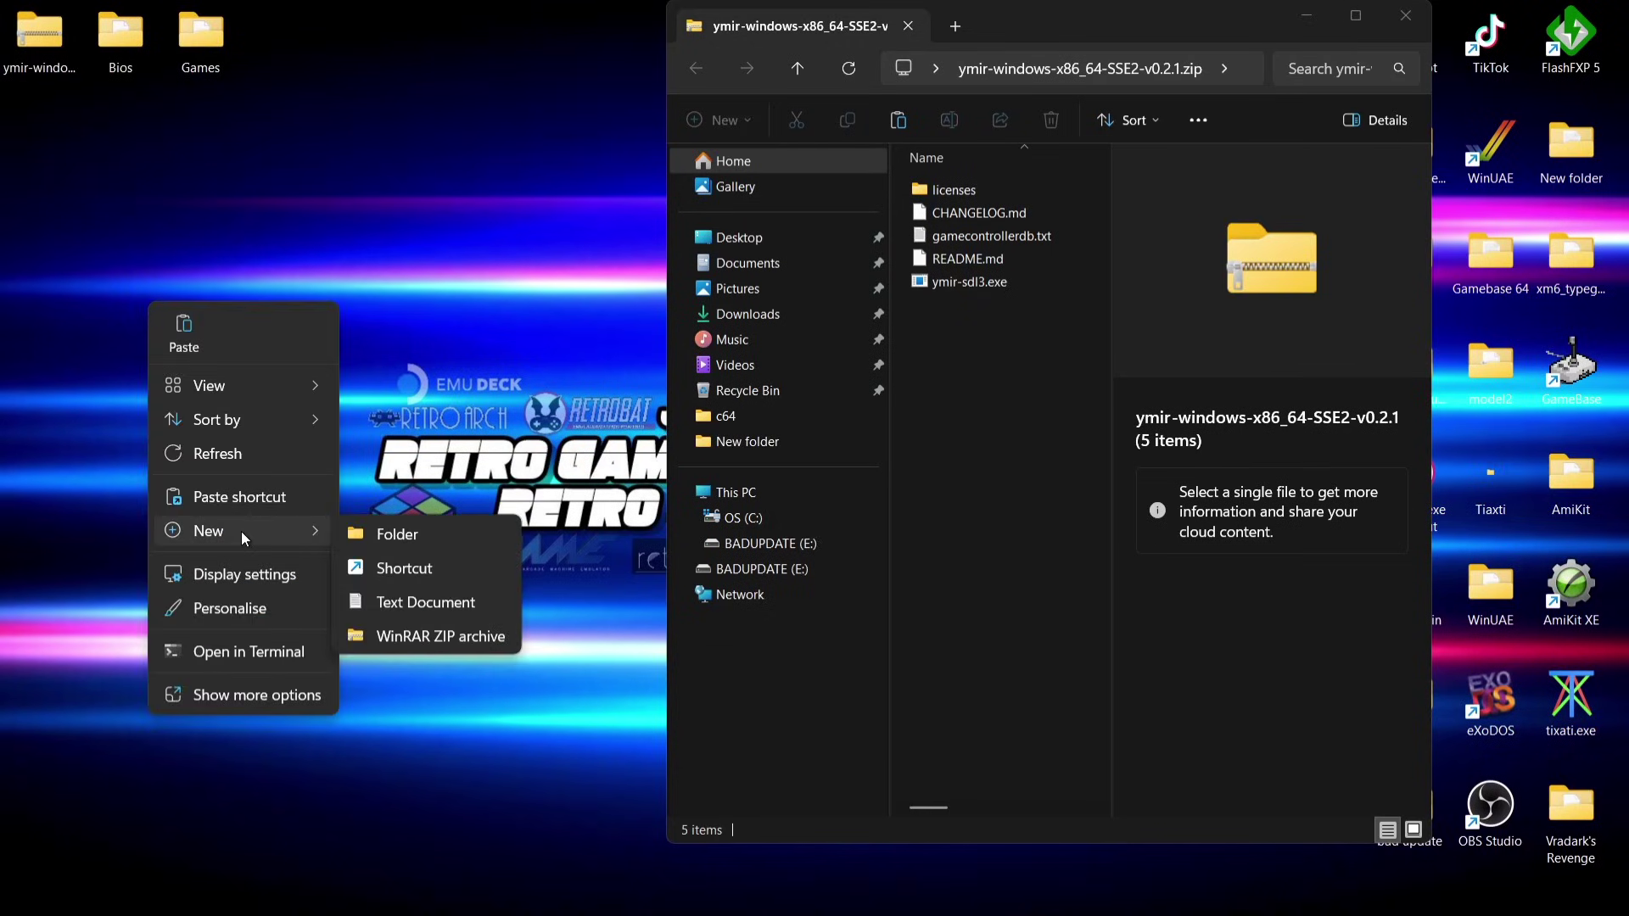
left_click(382, 535)
type("Sa")
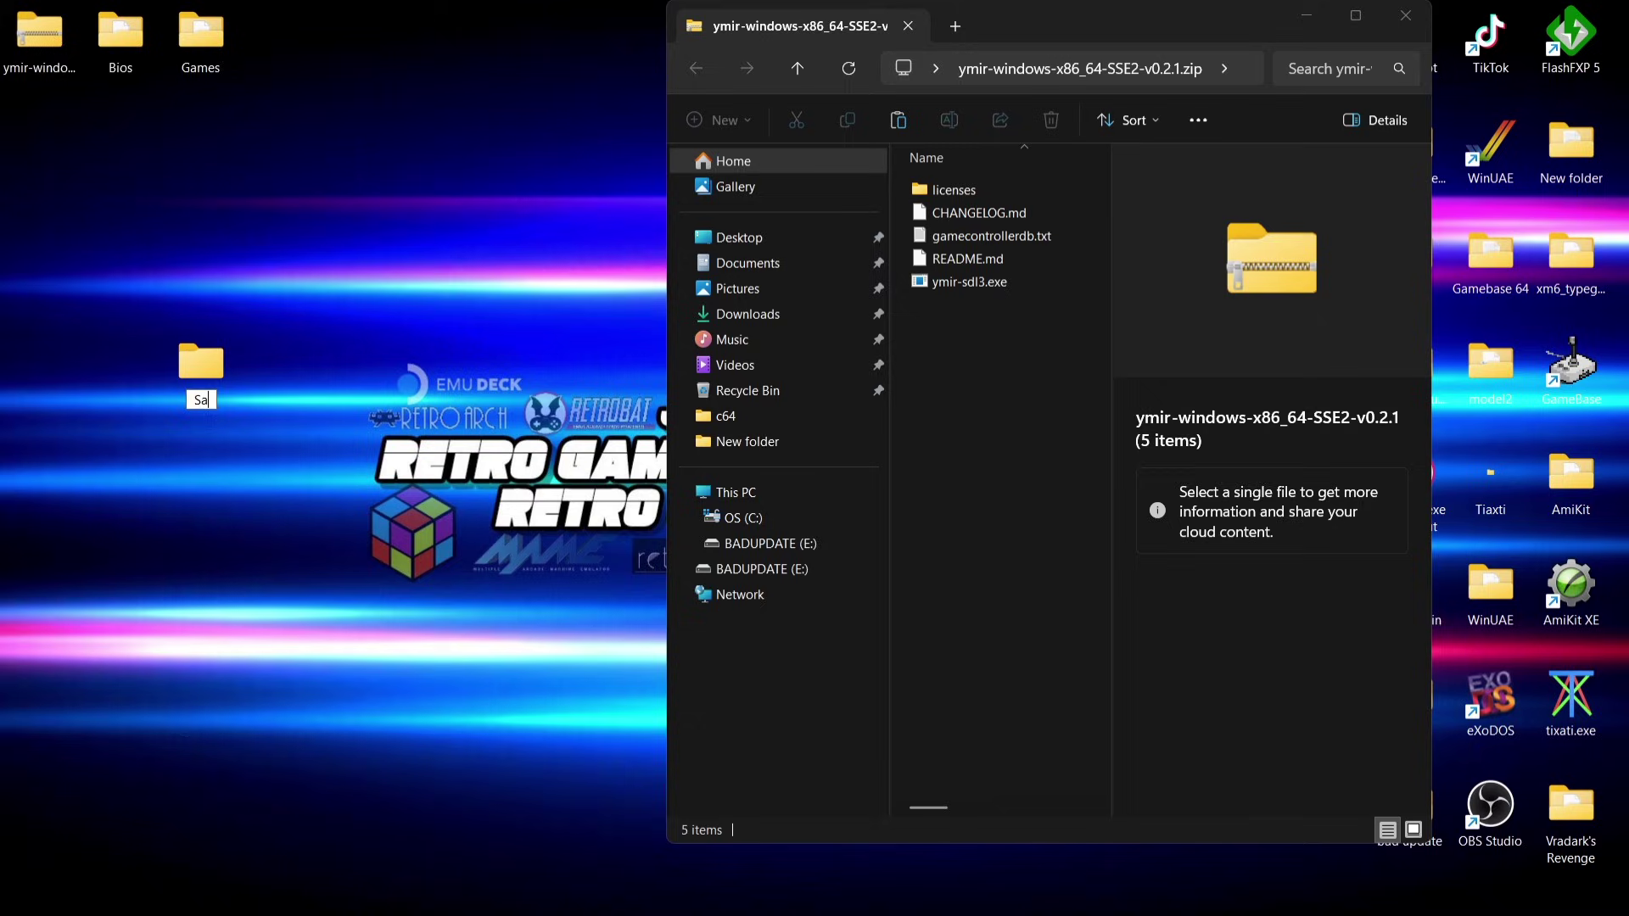
type("turn")
key("Return")
Extract all the archive's contents into the Saturn folder and minimize the archive window
left_click_drag(957, 368, 930, 82)
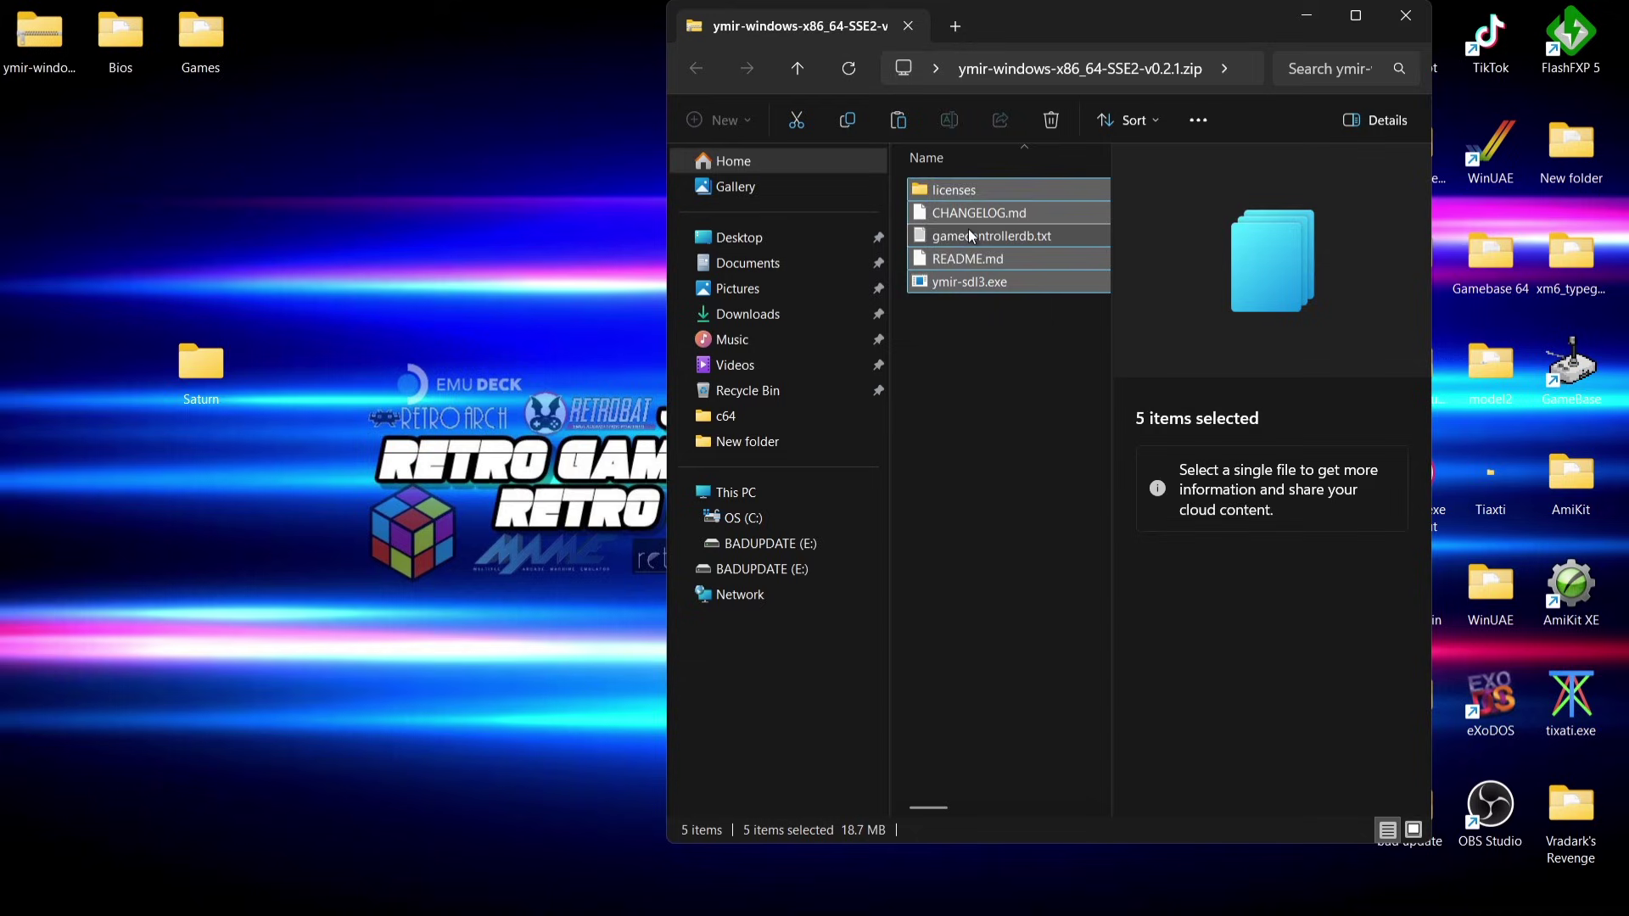
left_click_drag(970, 229, 195, 372)
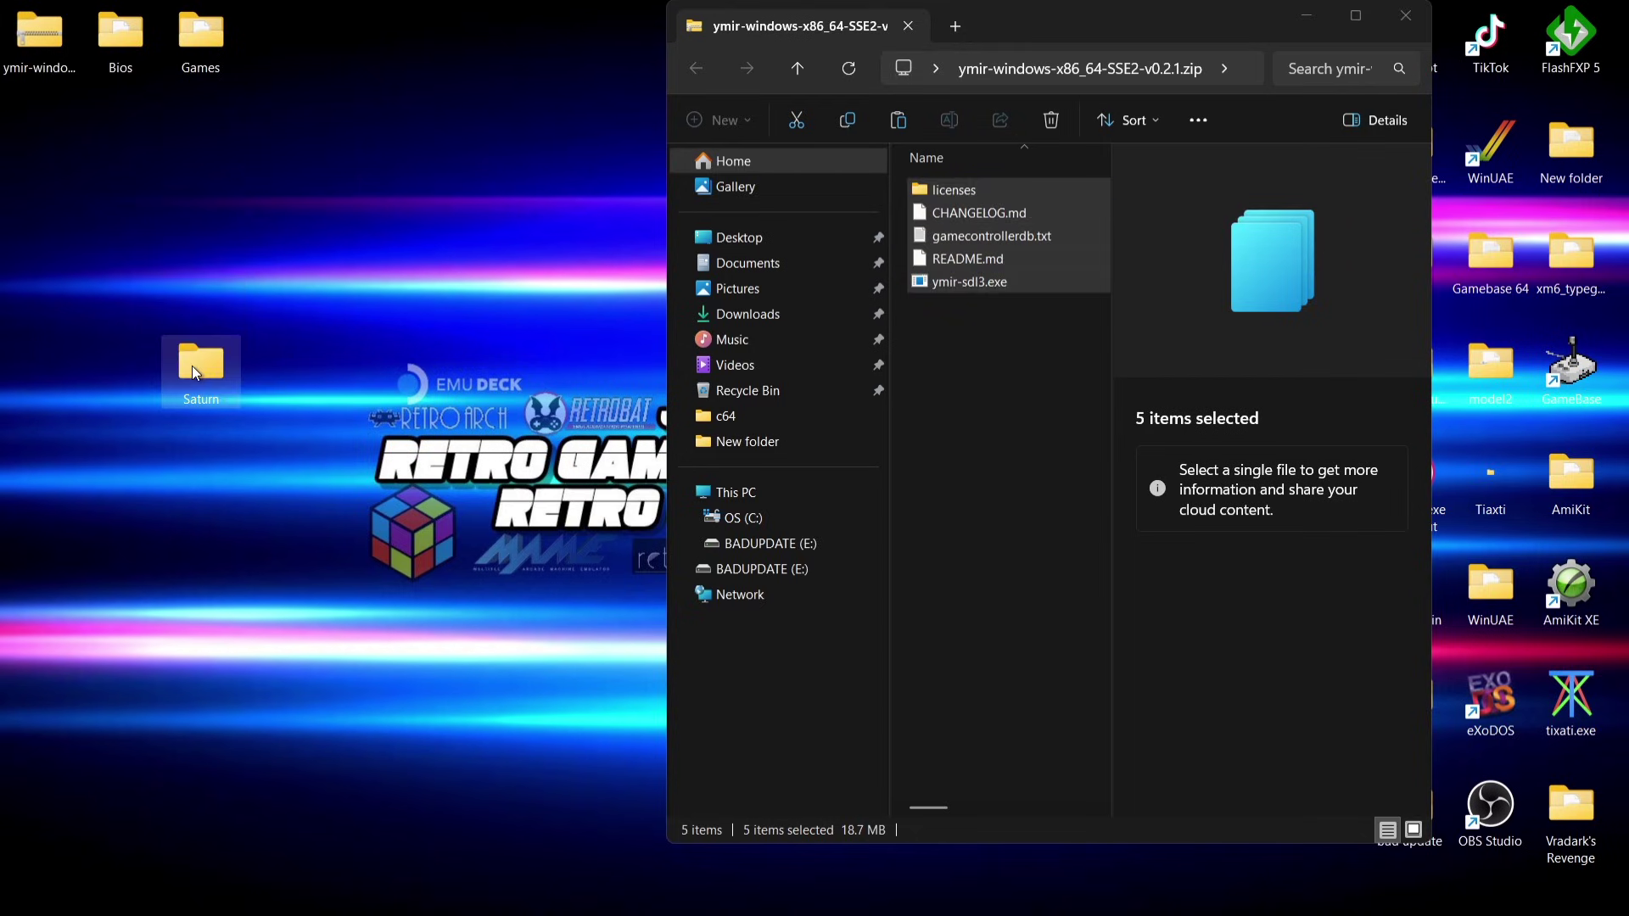
left_click(1307, 15)
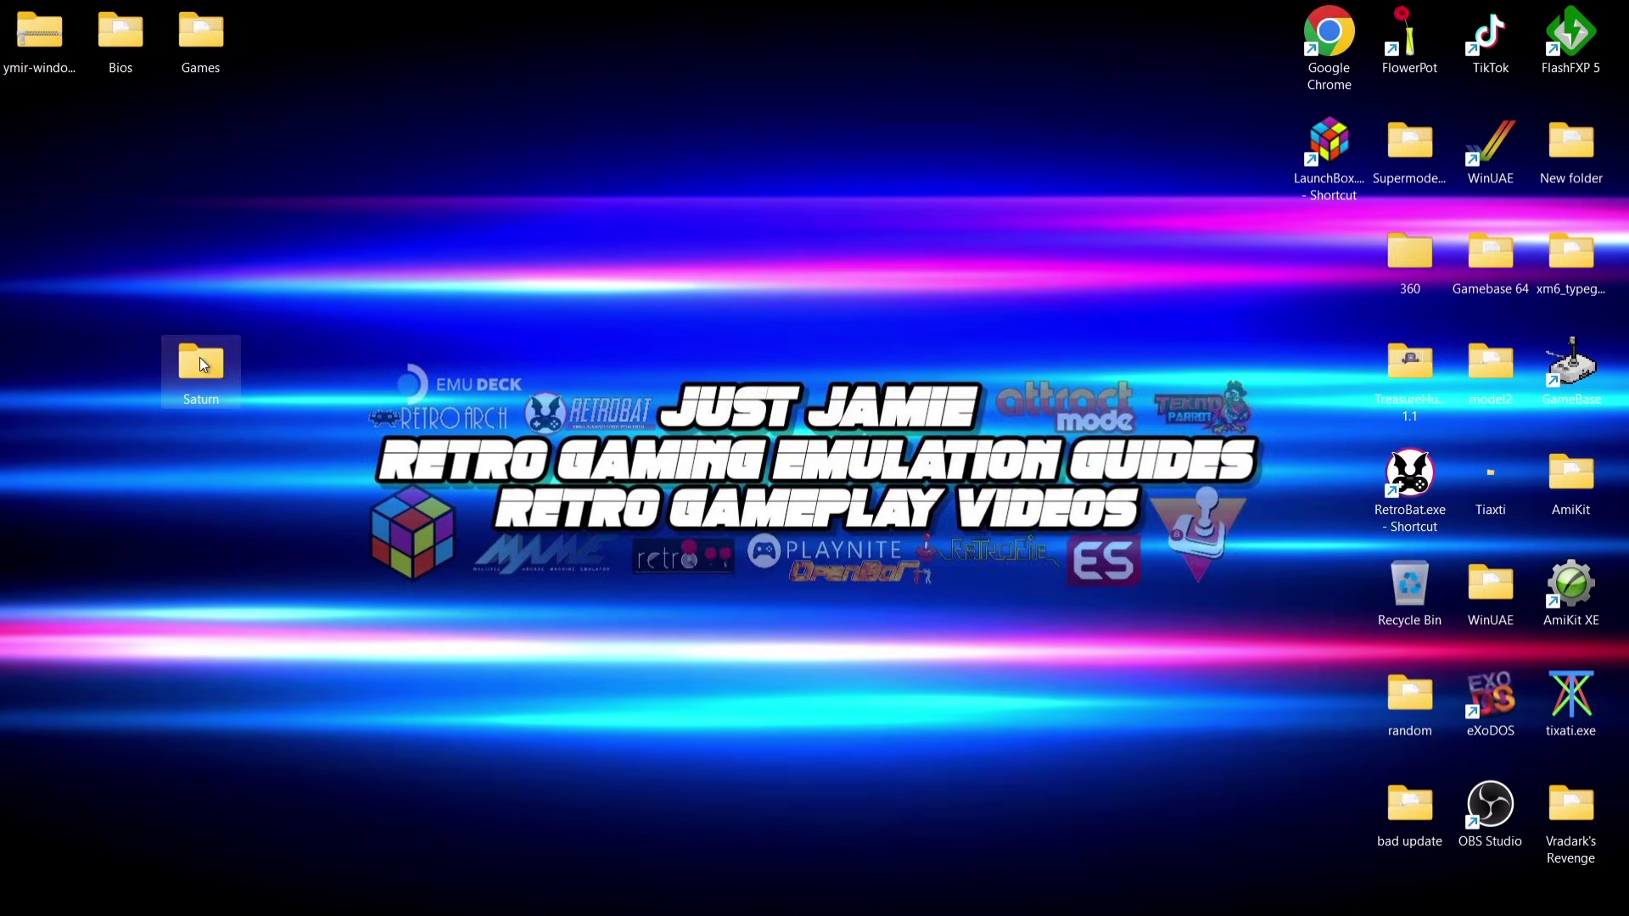
Launch ymir-sdl3.exe from the Saturn folder and allow it to run past Windows SmartScreen
double_click(202, 363)
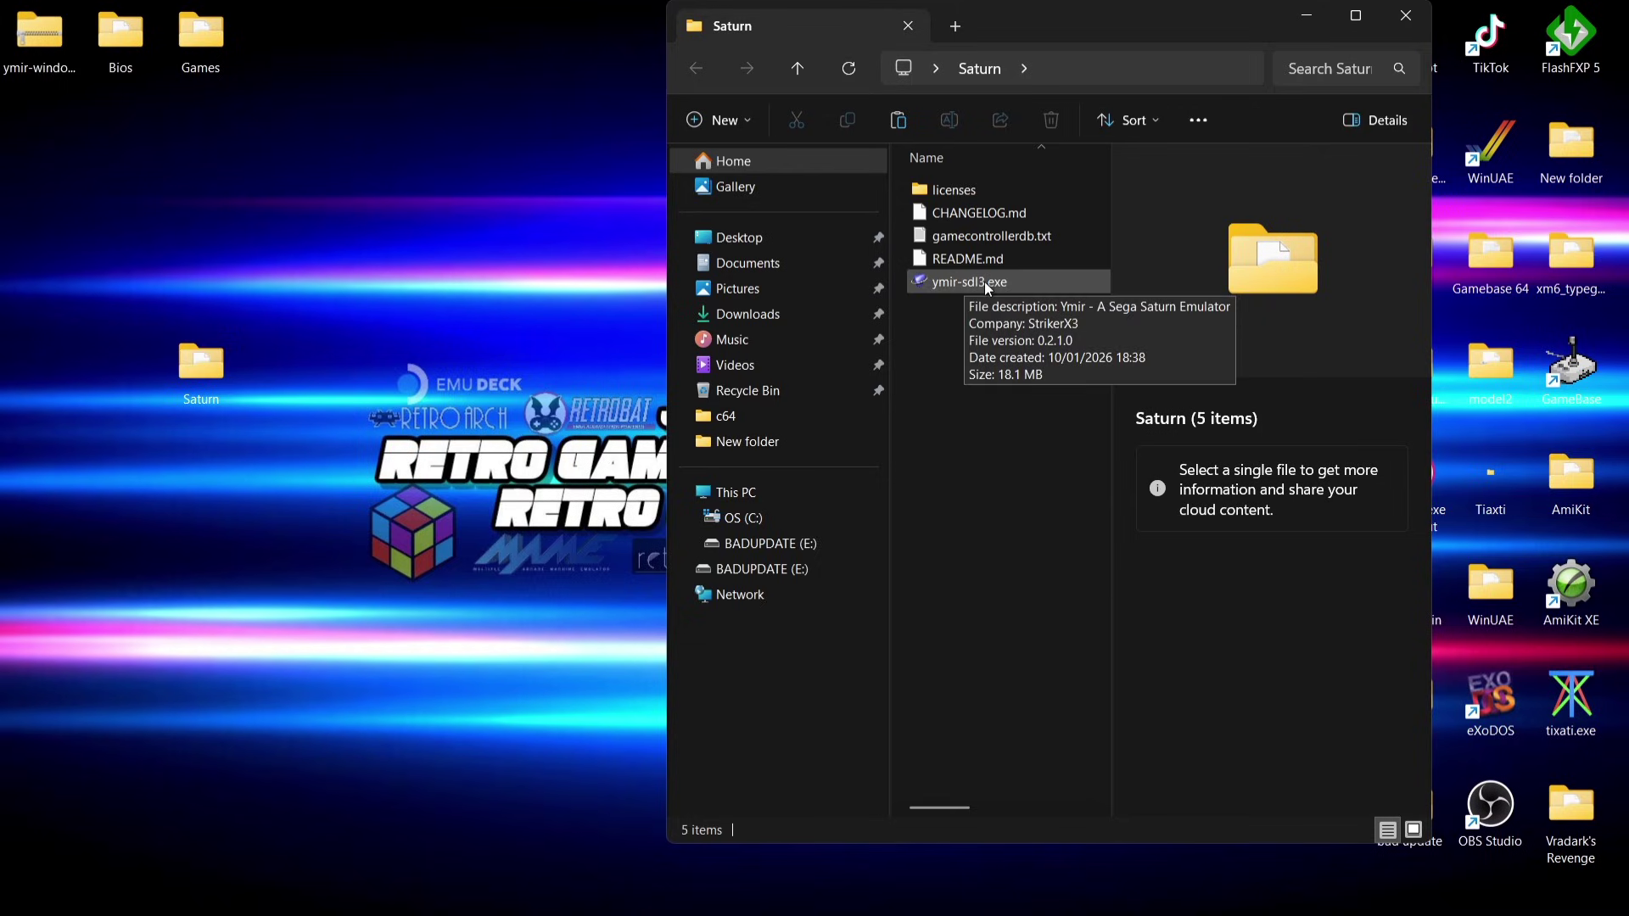
double_click(1015, 283)
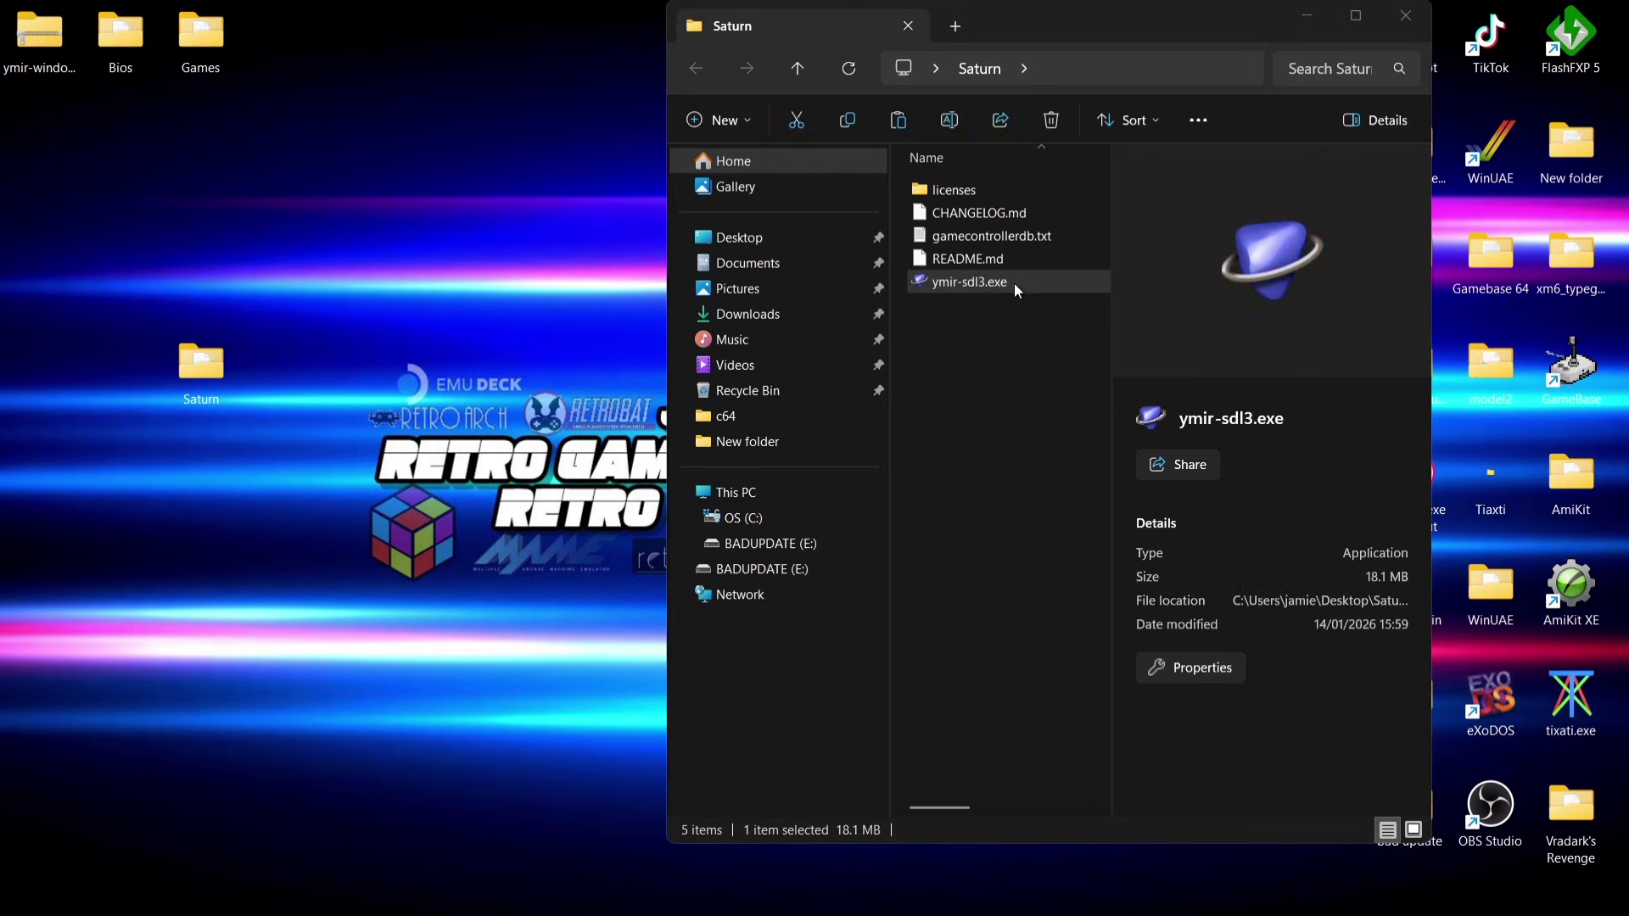
left_click(568, 316)
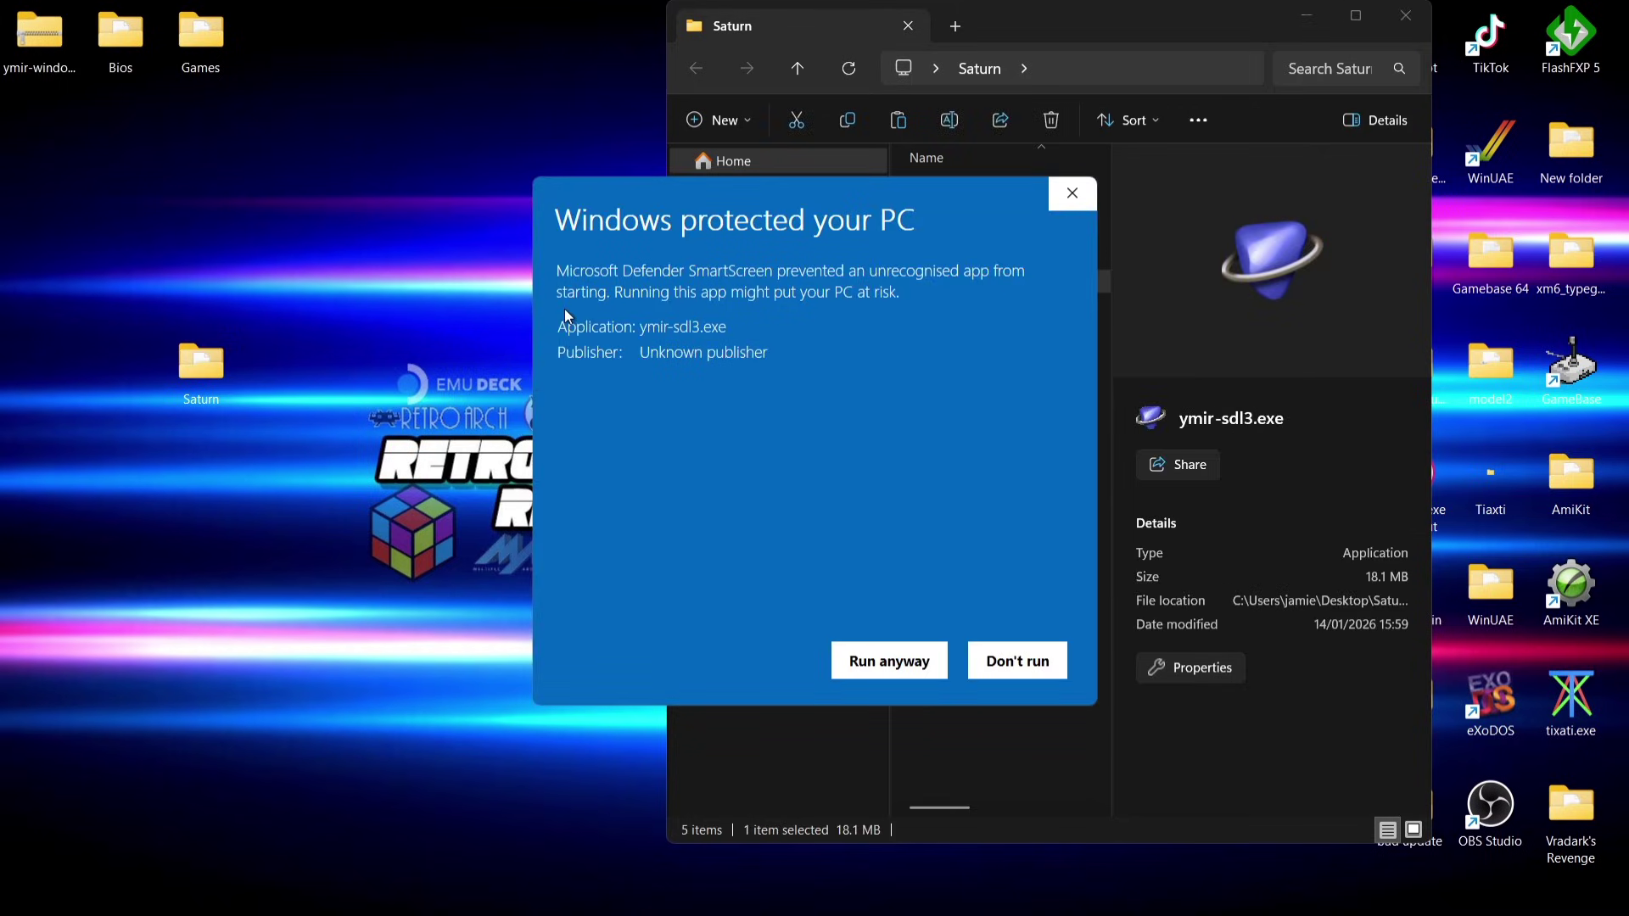
left_click(888, 661)
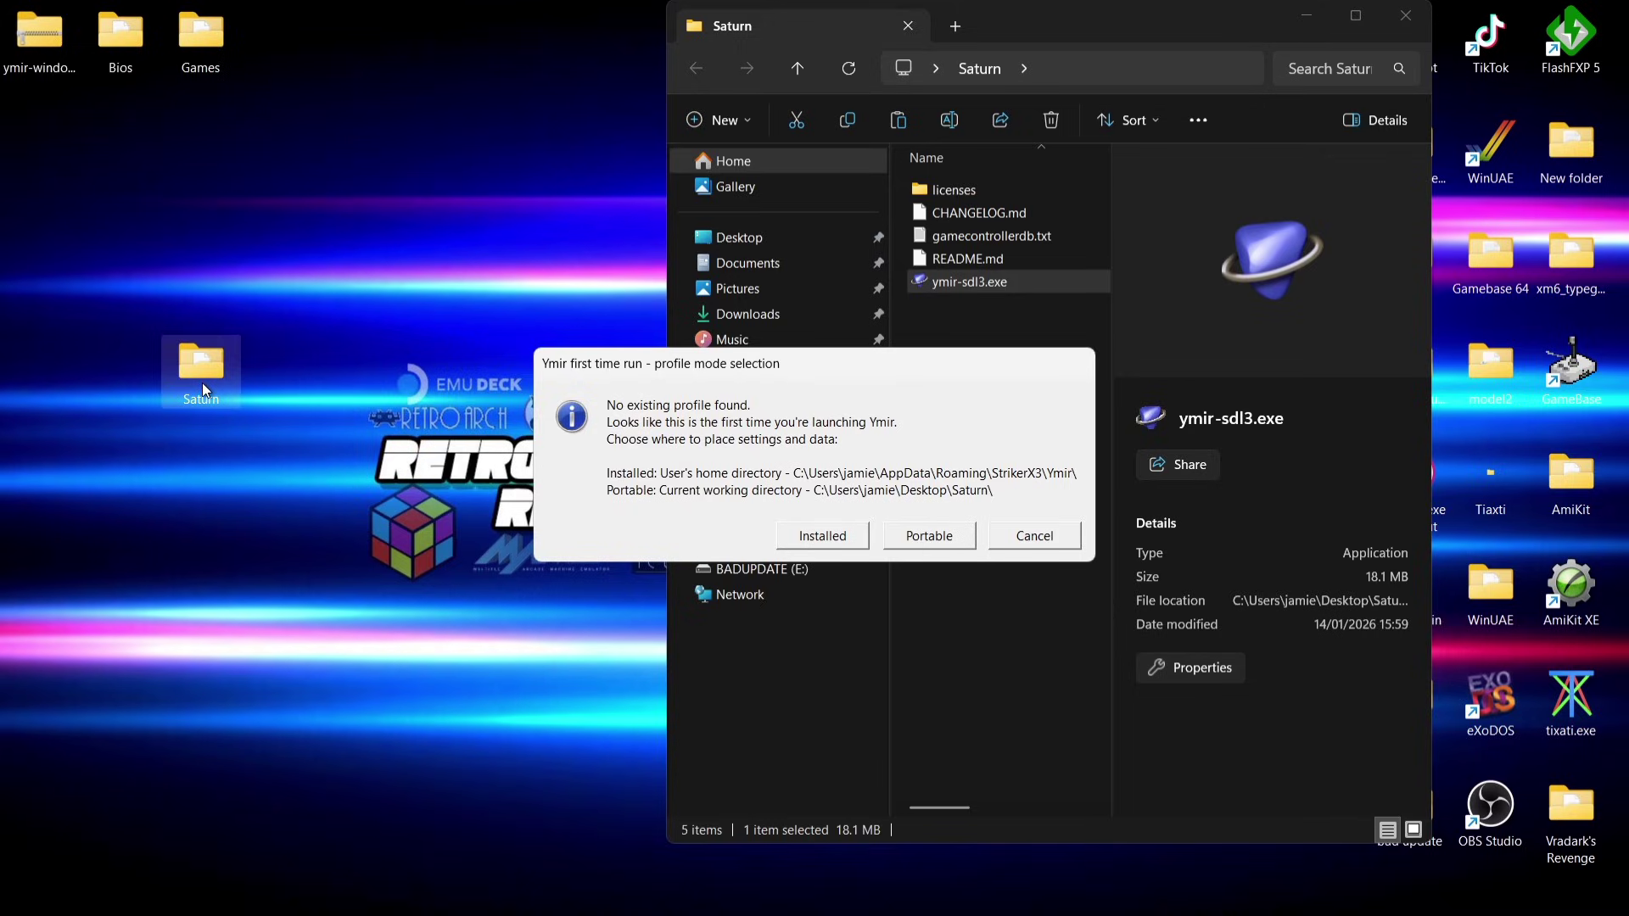
Choose the Portable profile mode for the first run, and close the emulator after dismissing its welcome dialog
left_click(939, 539)
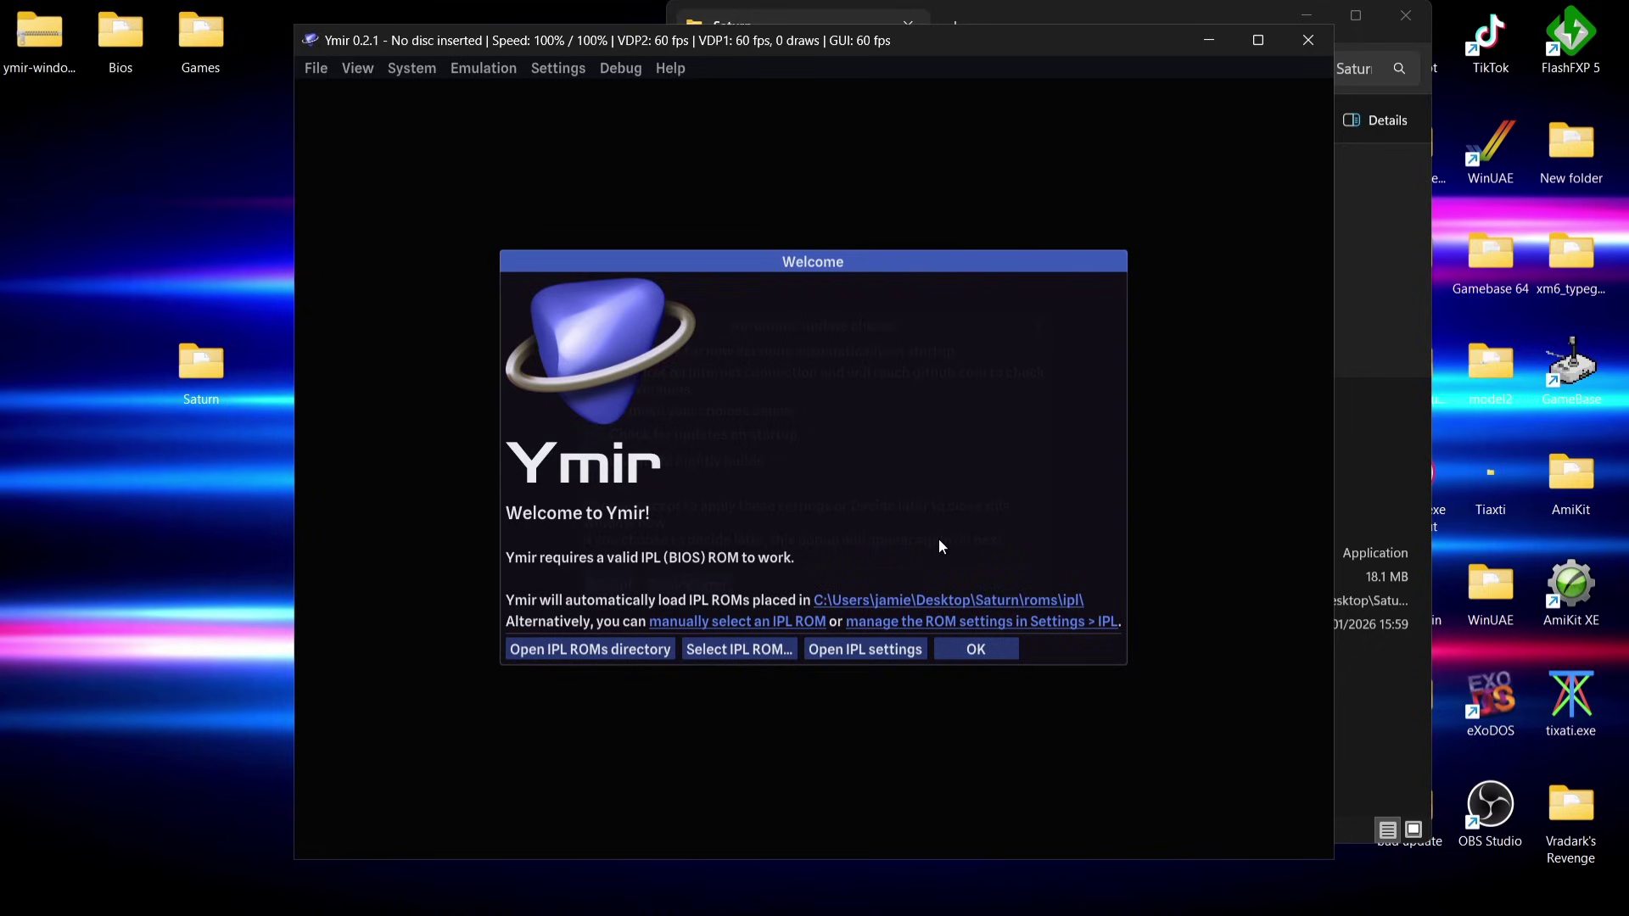
left_click(977, 655)
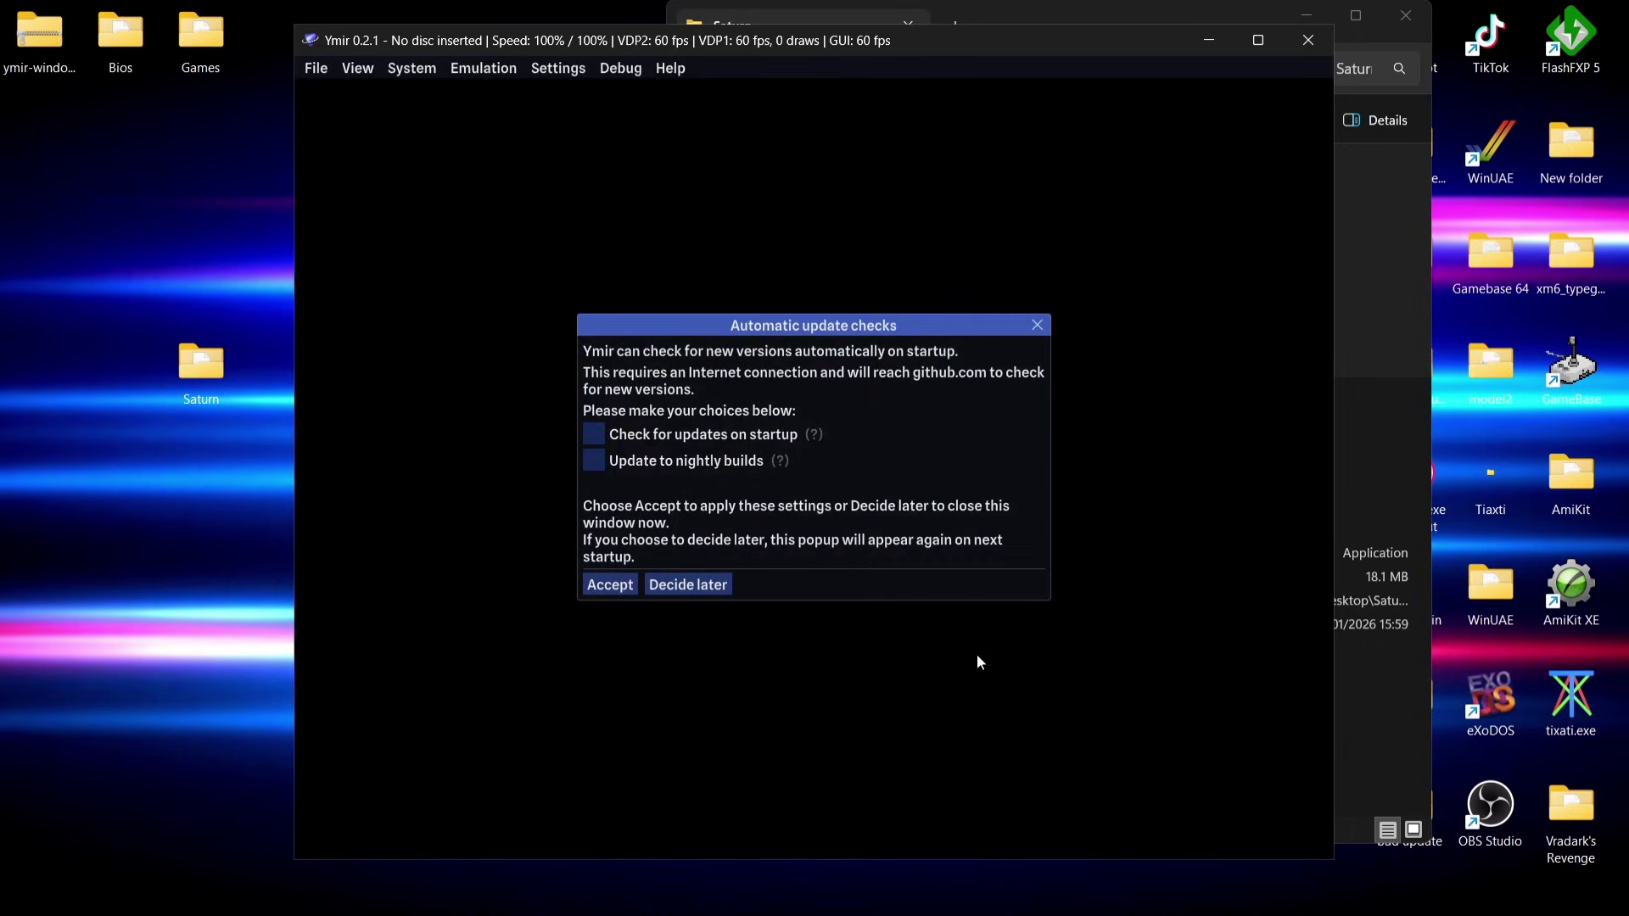
left_click(1316, 45)
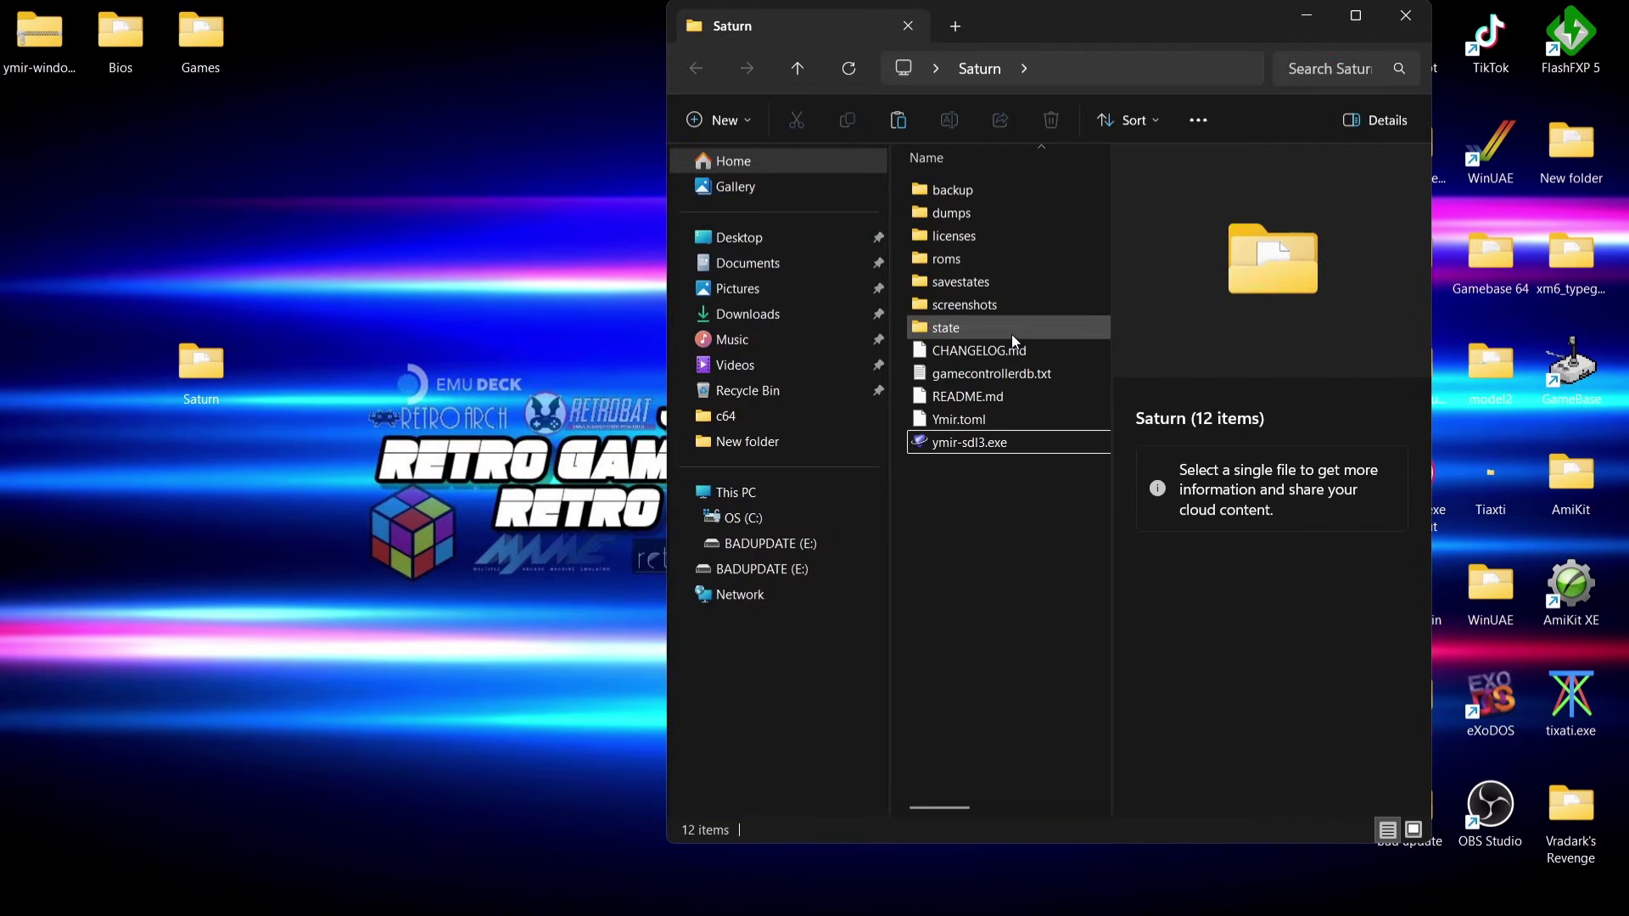
Move all the Saturn BIOS and boot disc files from the desktop Bios folder into Saturn\roms\ipl
double_click(990, 263)
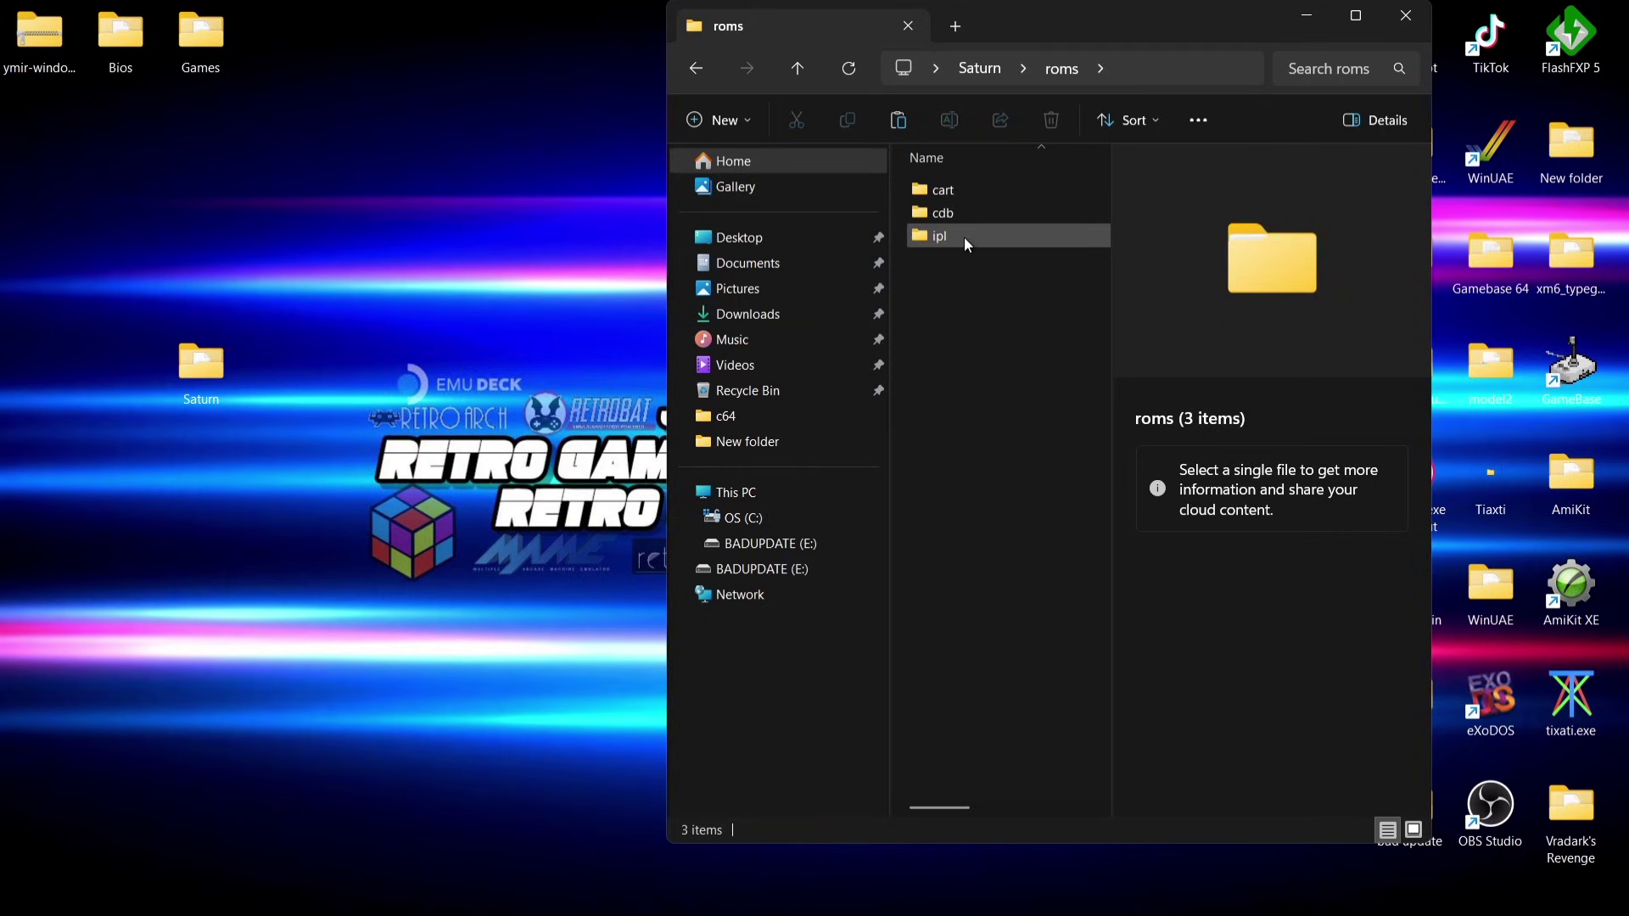
double_click(965, 239)
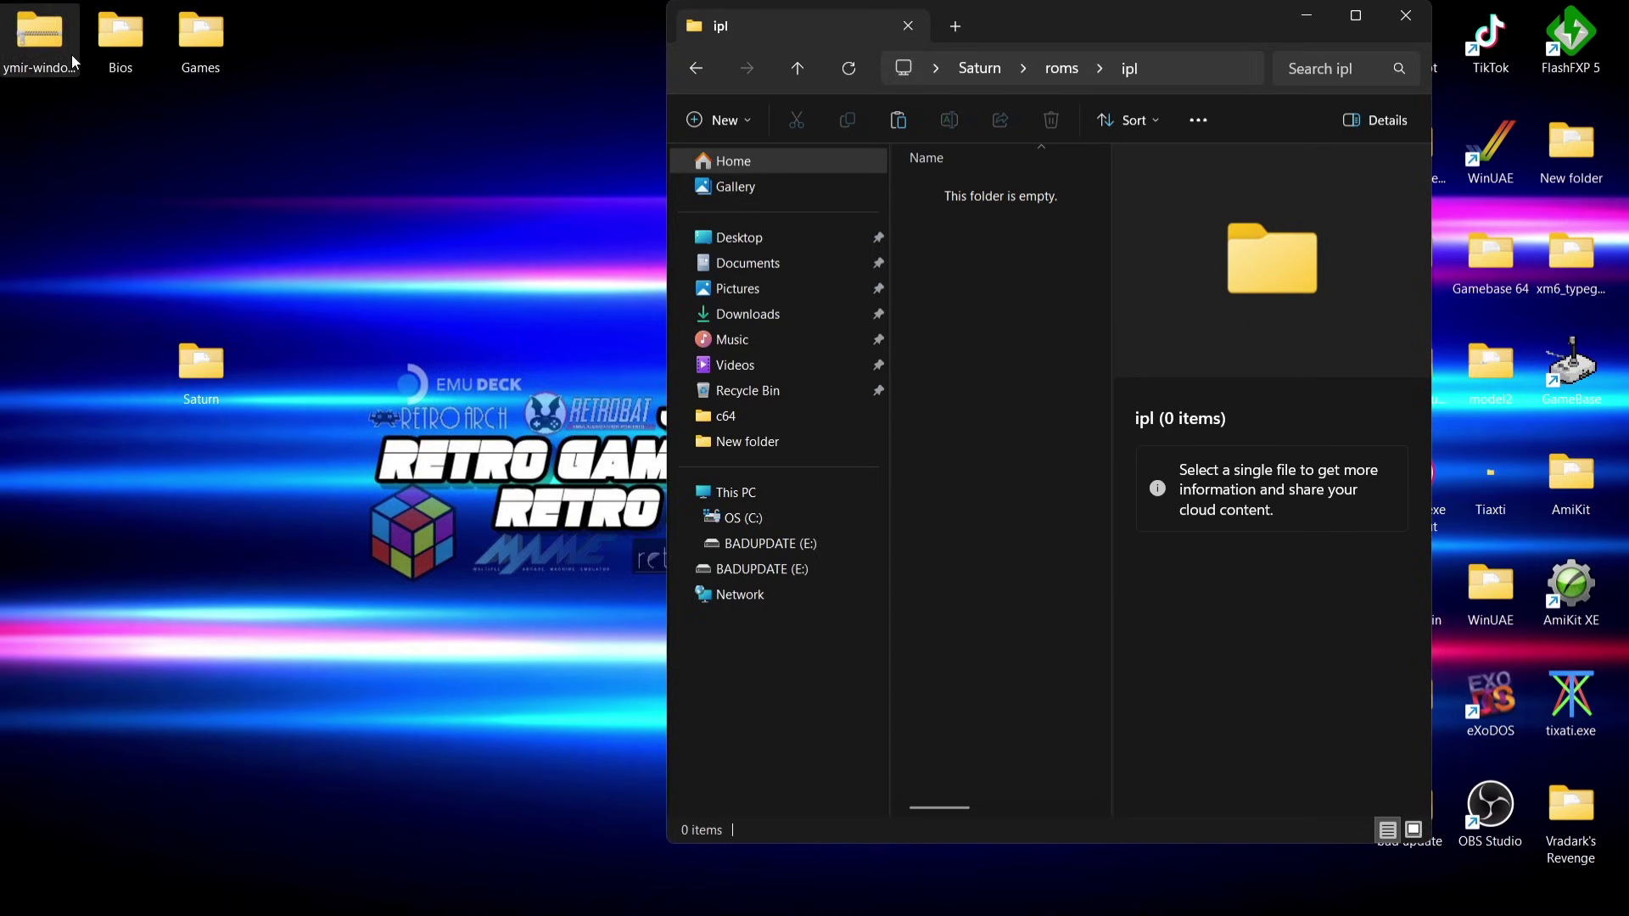
double_click(107, 51)
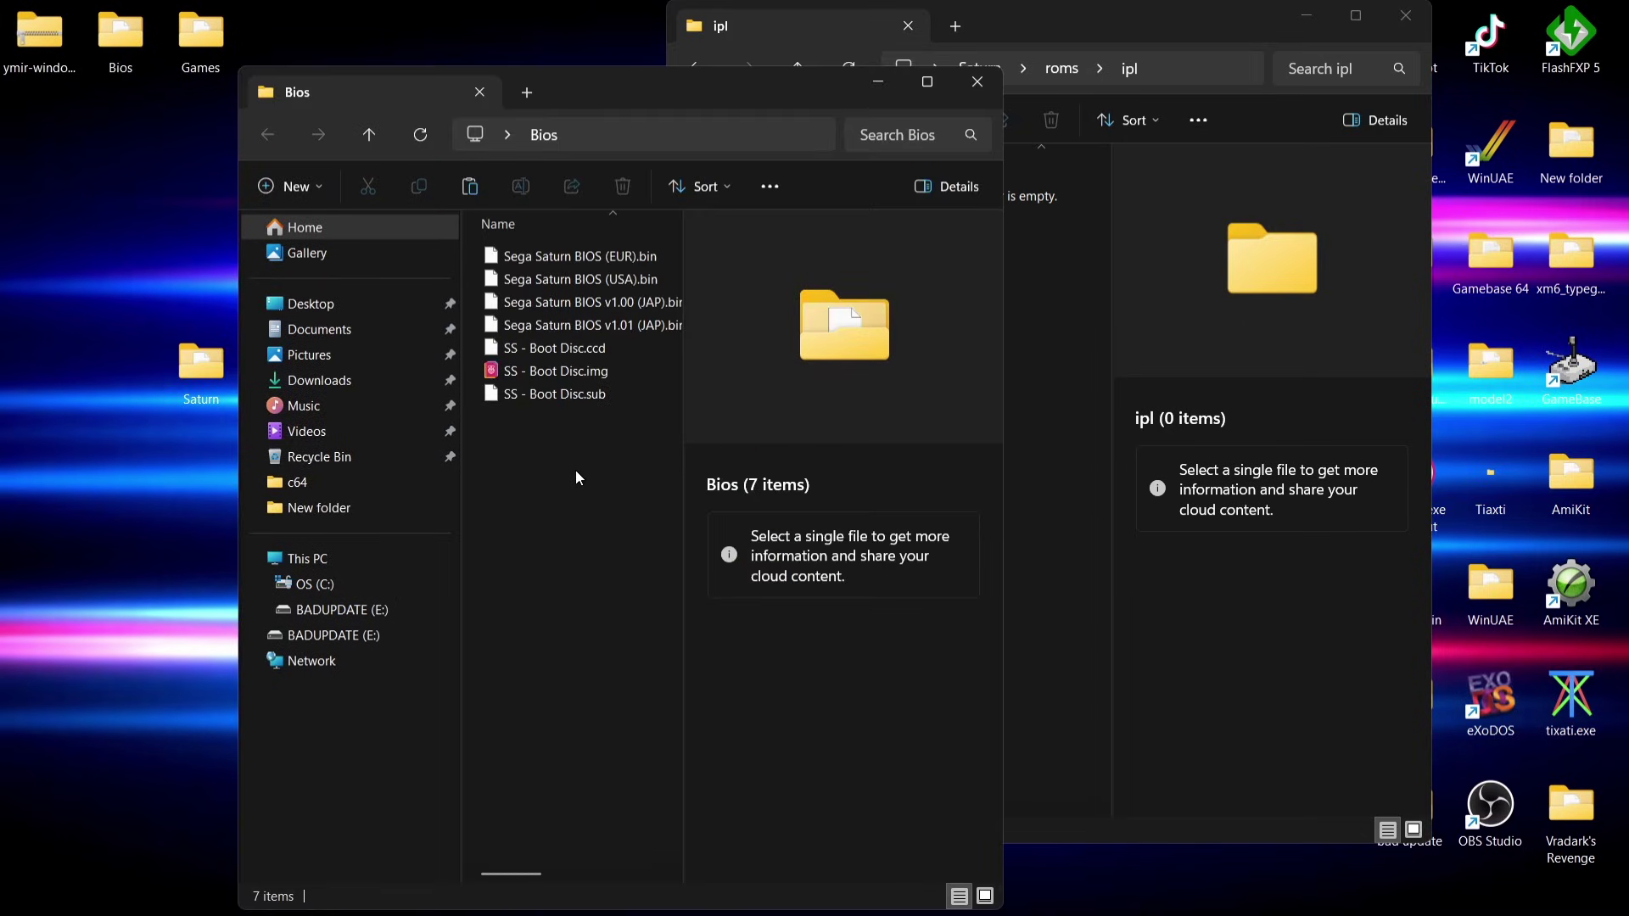
left_click_drag(576, 478, 543, 239)
left_click_drag(689, 73, 415, 71)
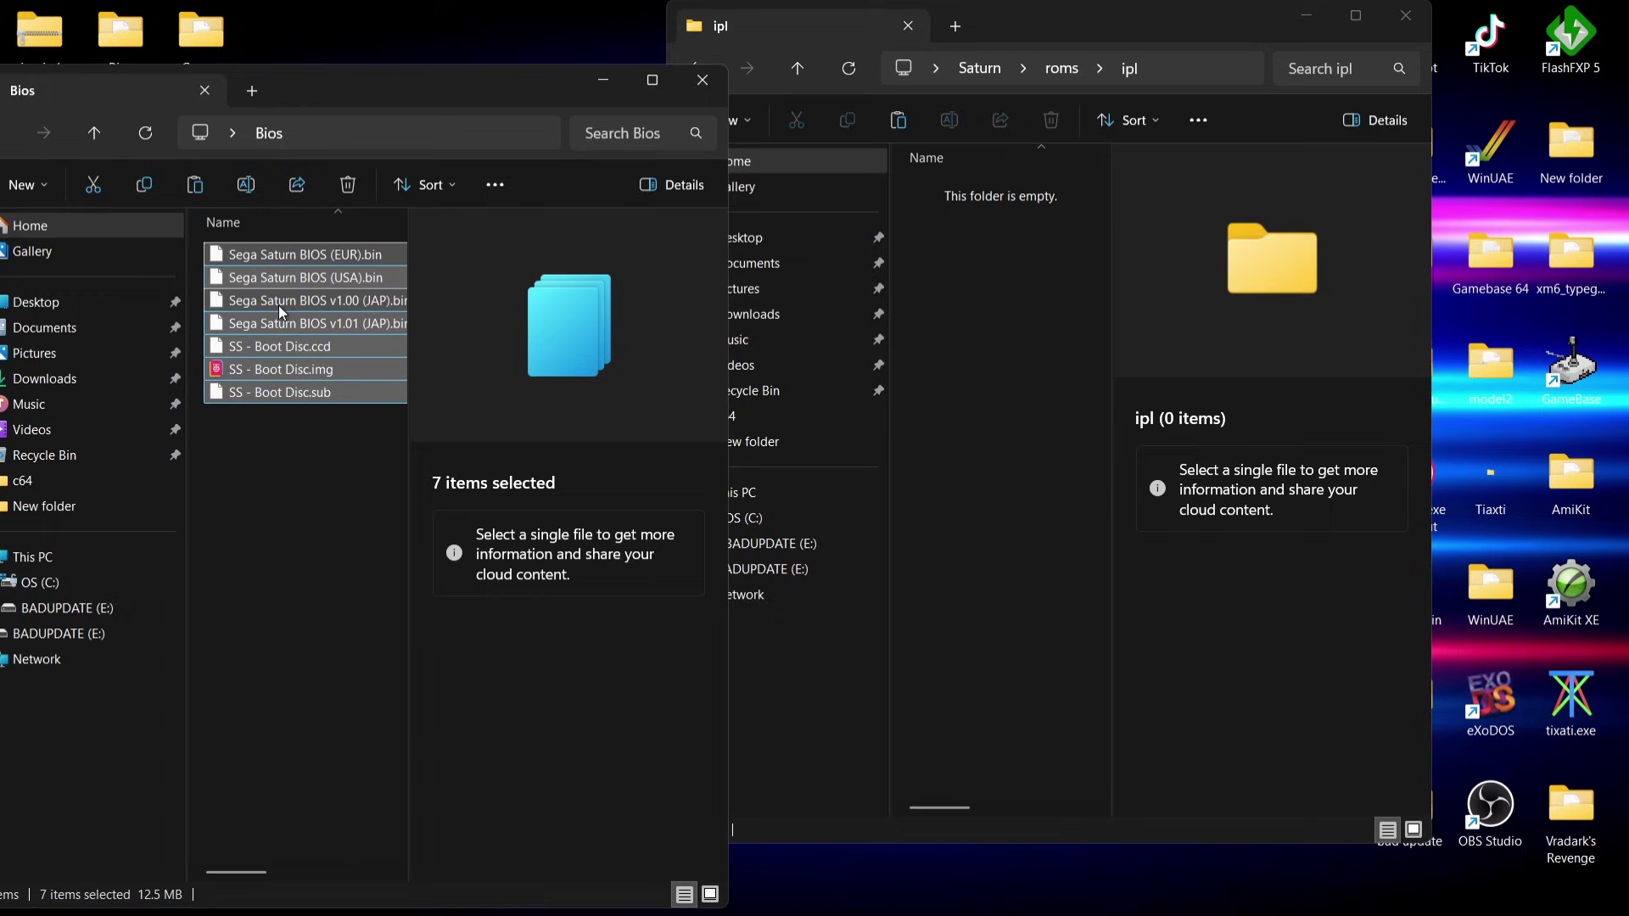
left_click_drag(274, 303, 985, 334)
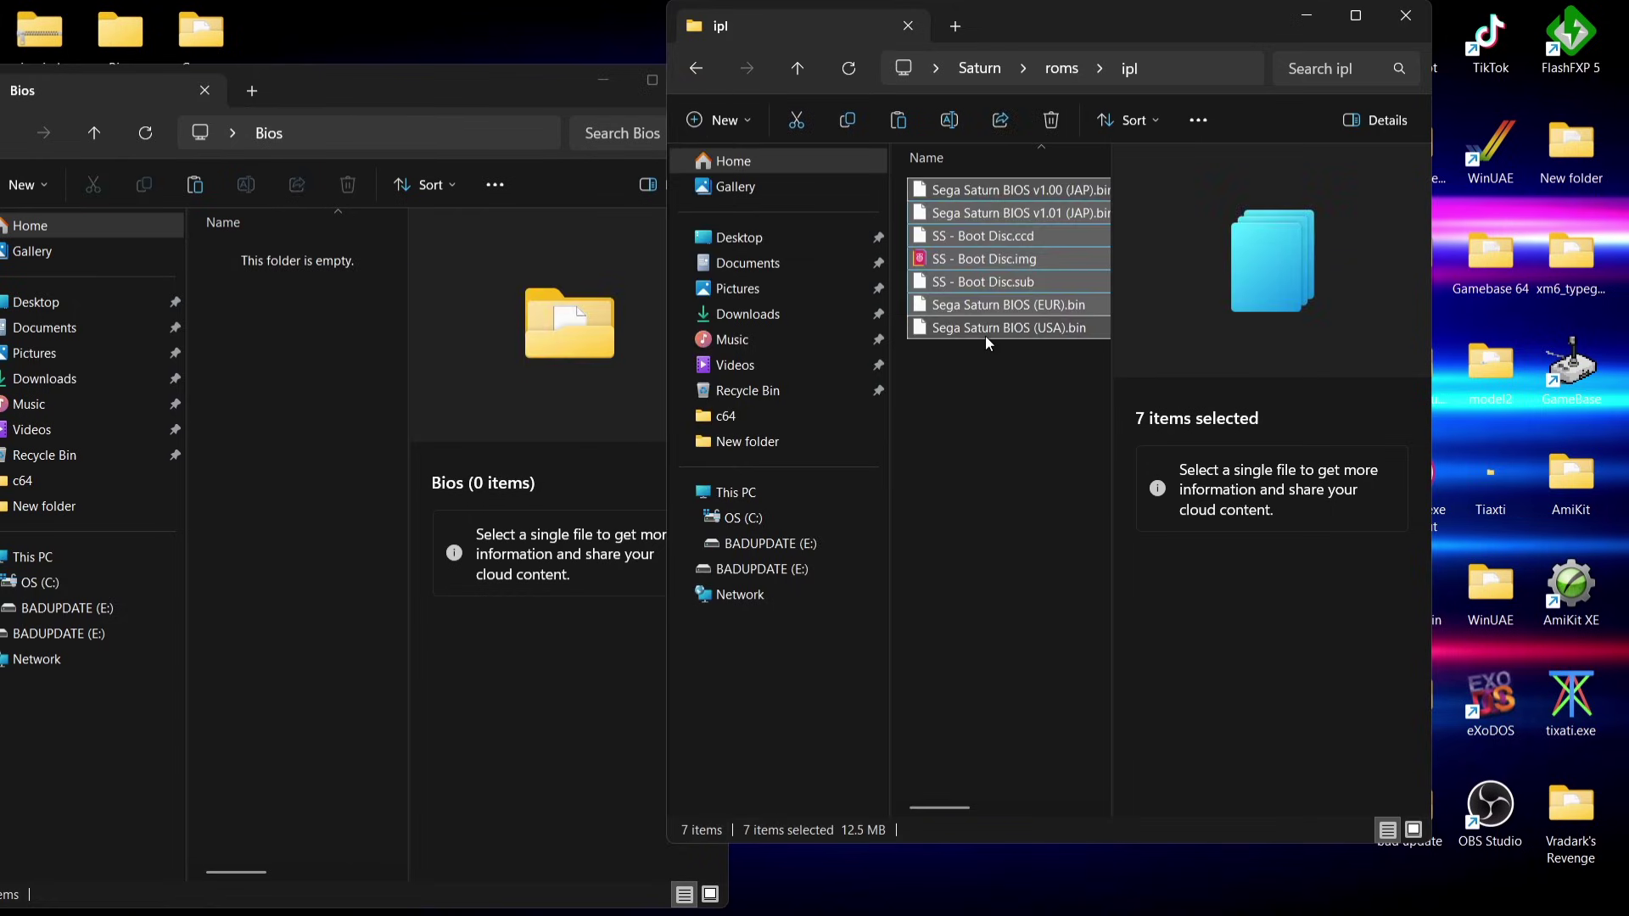
Relaunch ymir-sdl3.exe from the Saturn folder and accept automatic update checks with only Check for updates on startup enabled
left_click(697, 71)
left_click(698, 72)
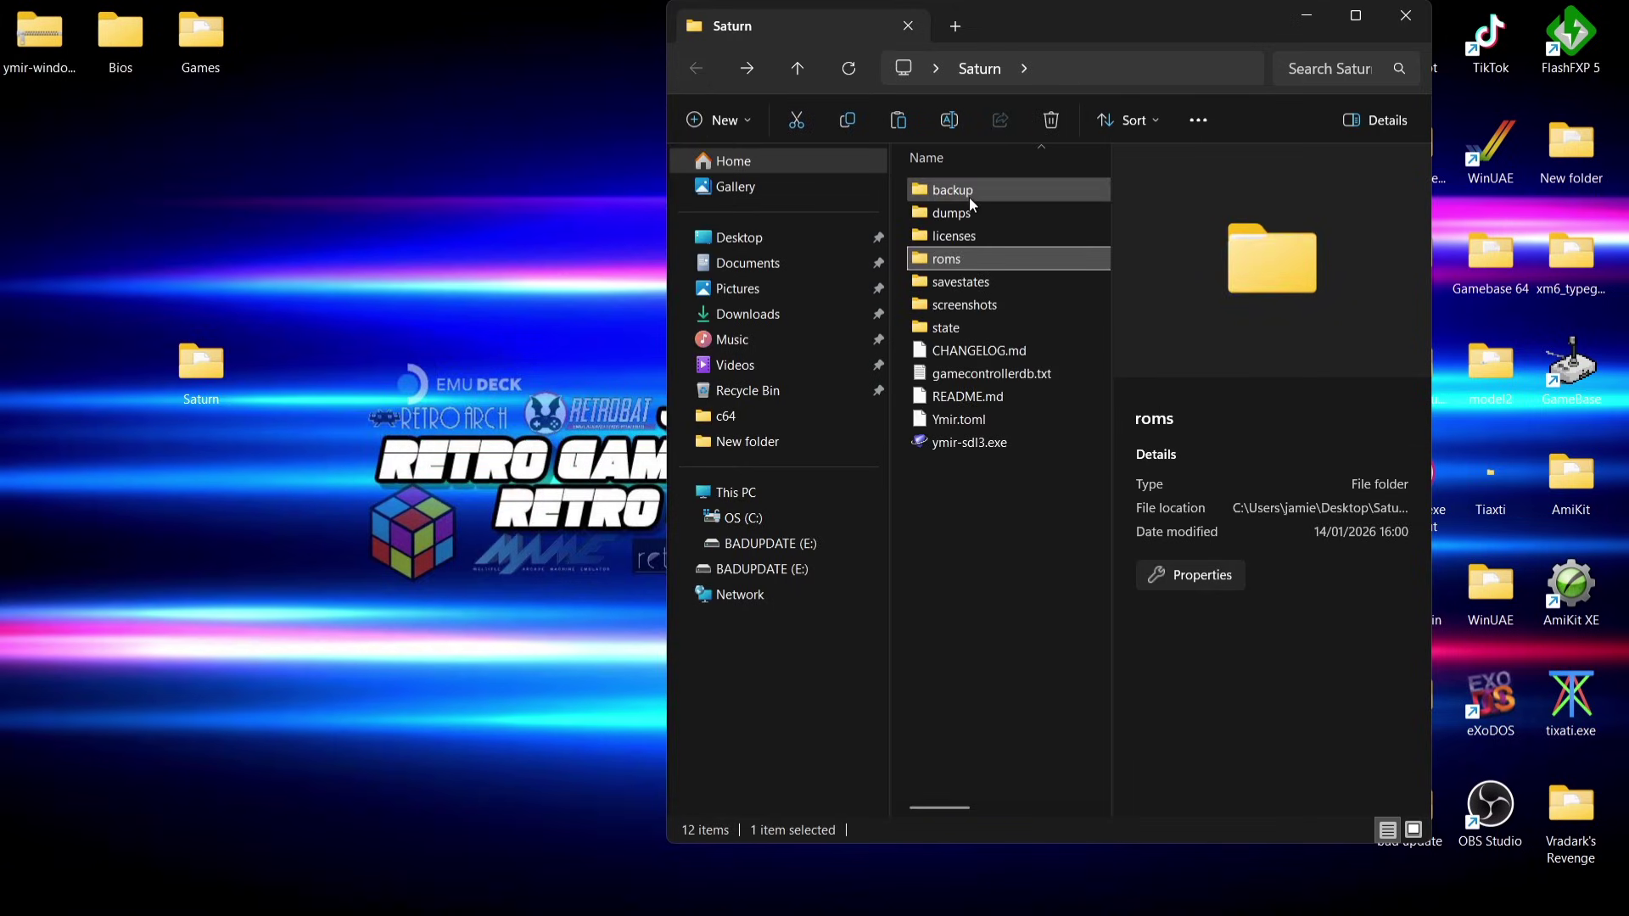
double_click(967, 444)
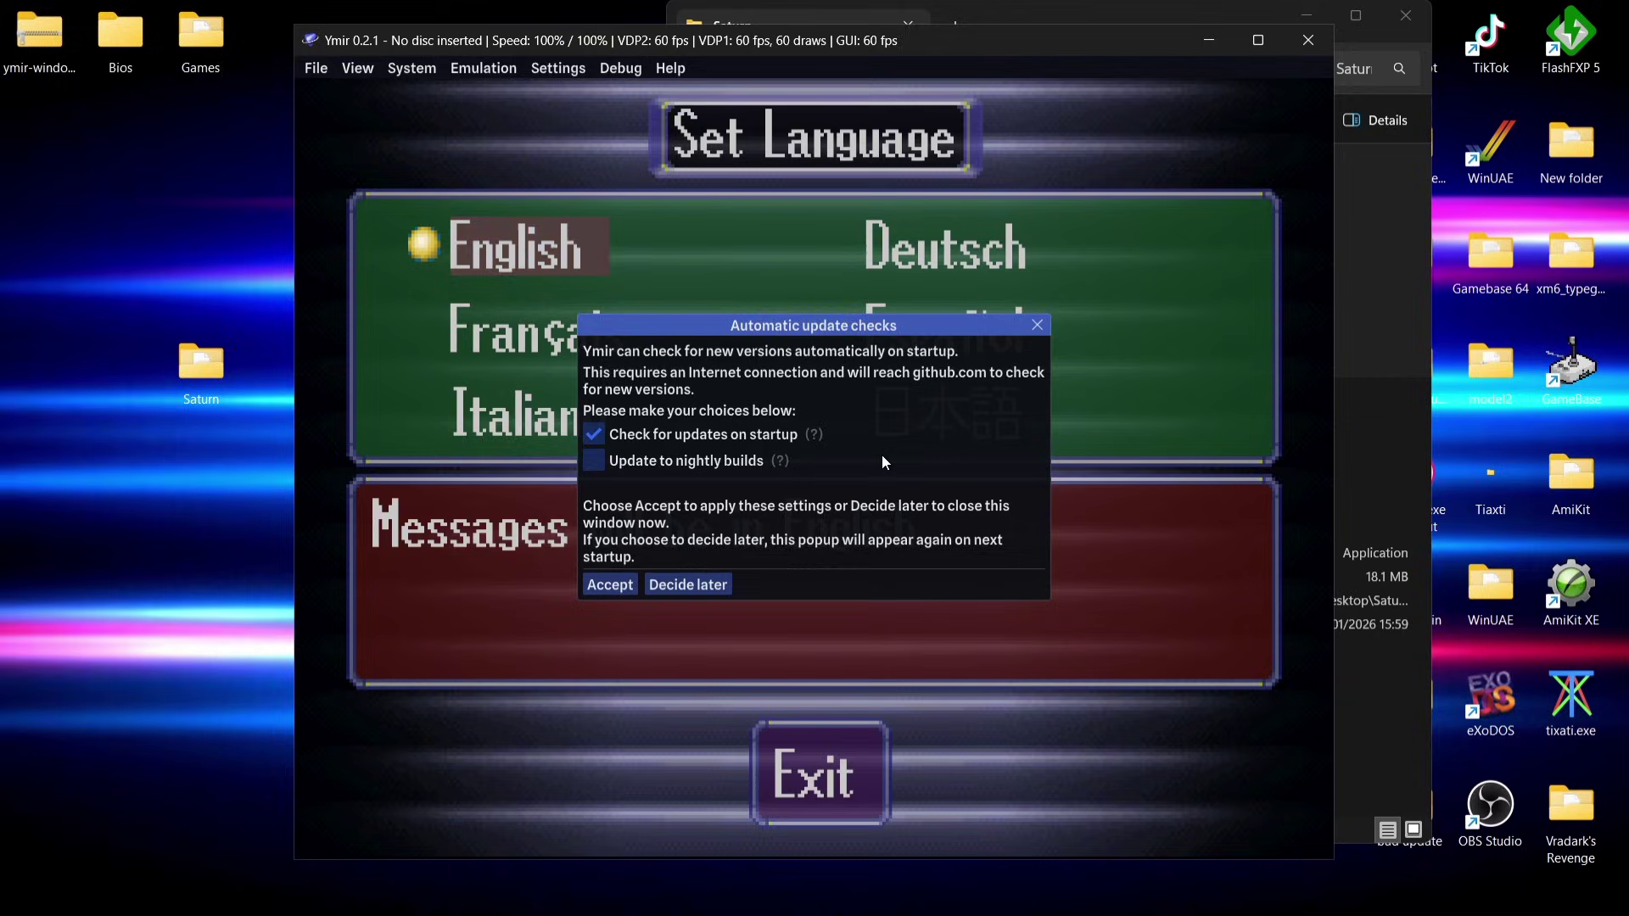
left_click(610, 584)
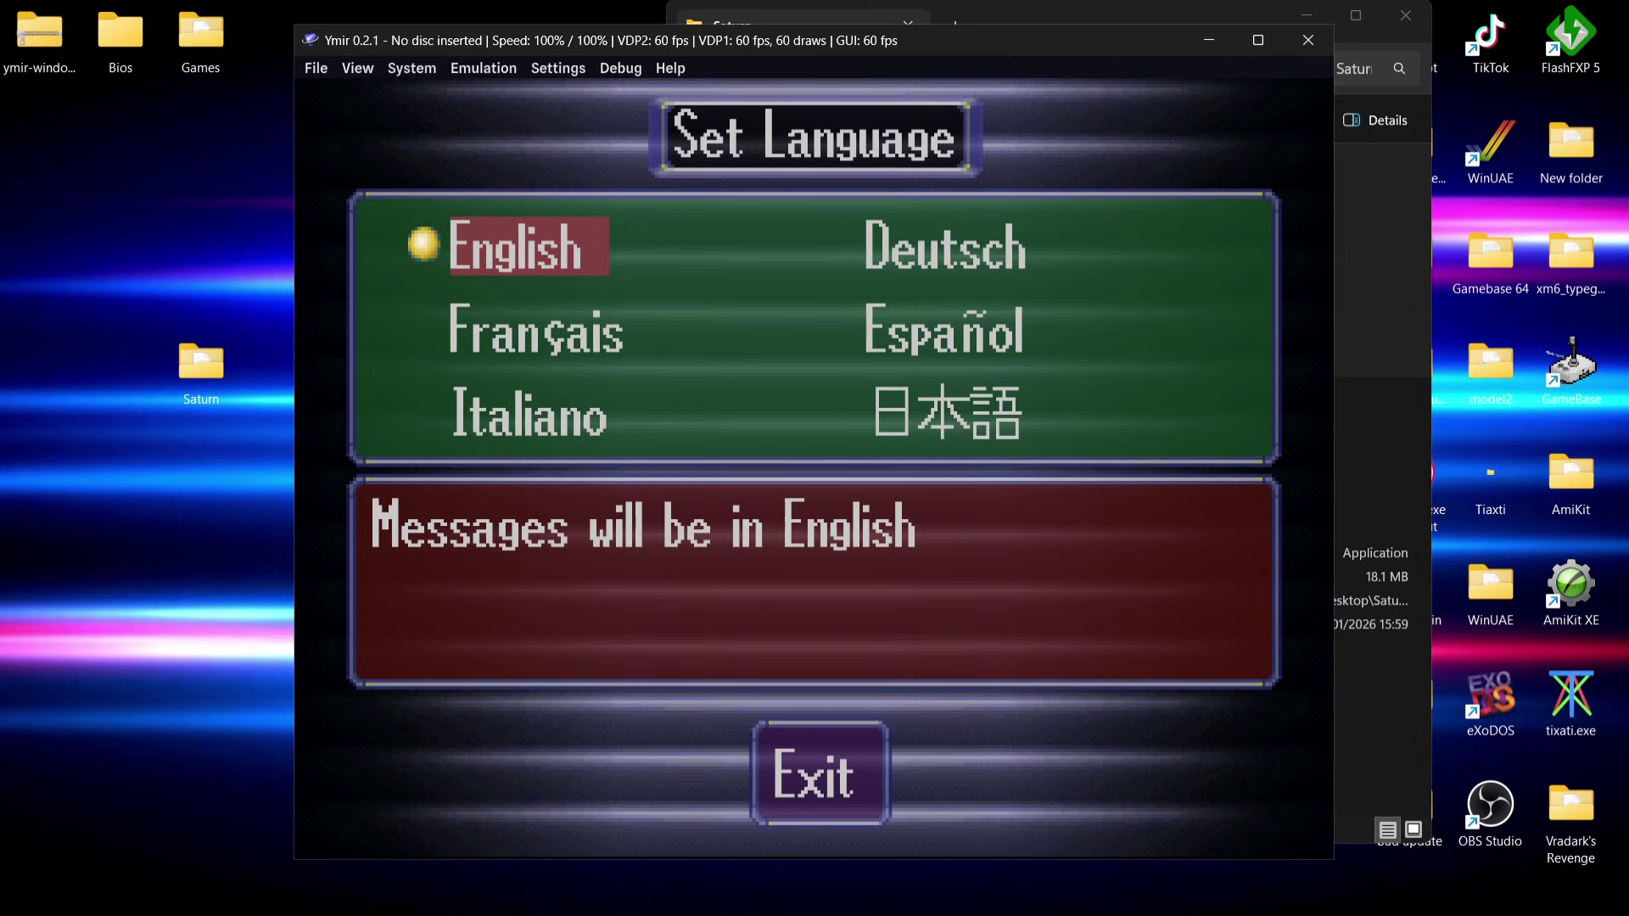
Browse the Saturn system languages, keep English as the message language, and proceed to the clock setup
key("Down")
key("Right")
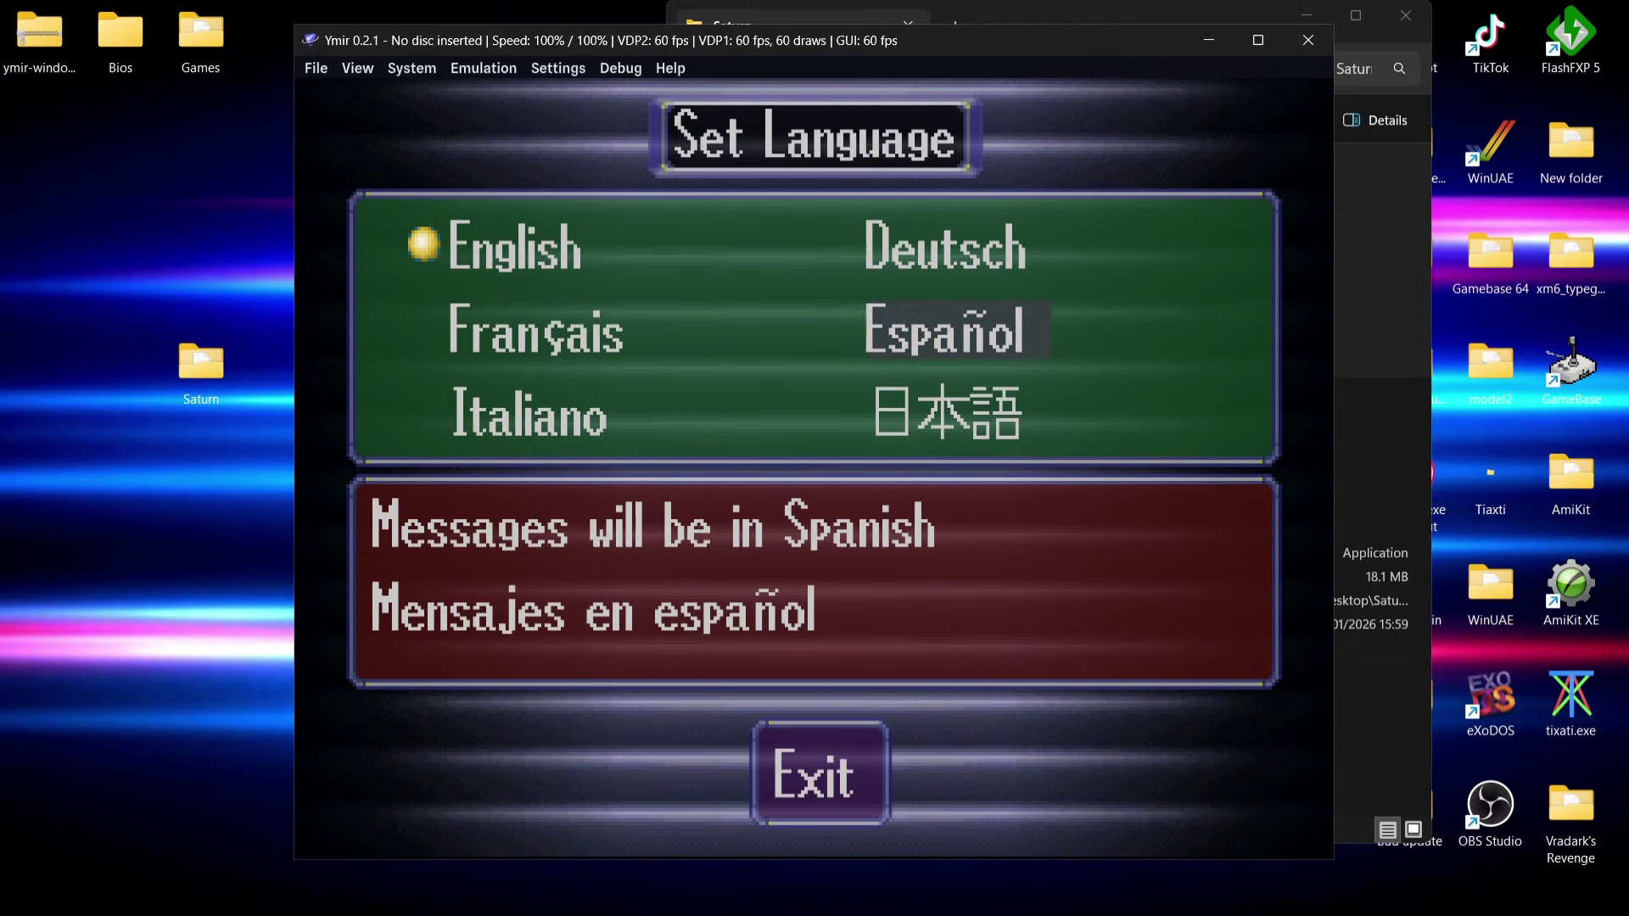
key("Left")
key("Up")
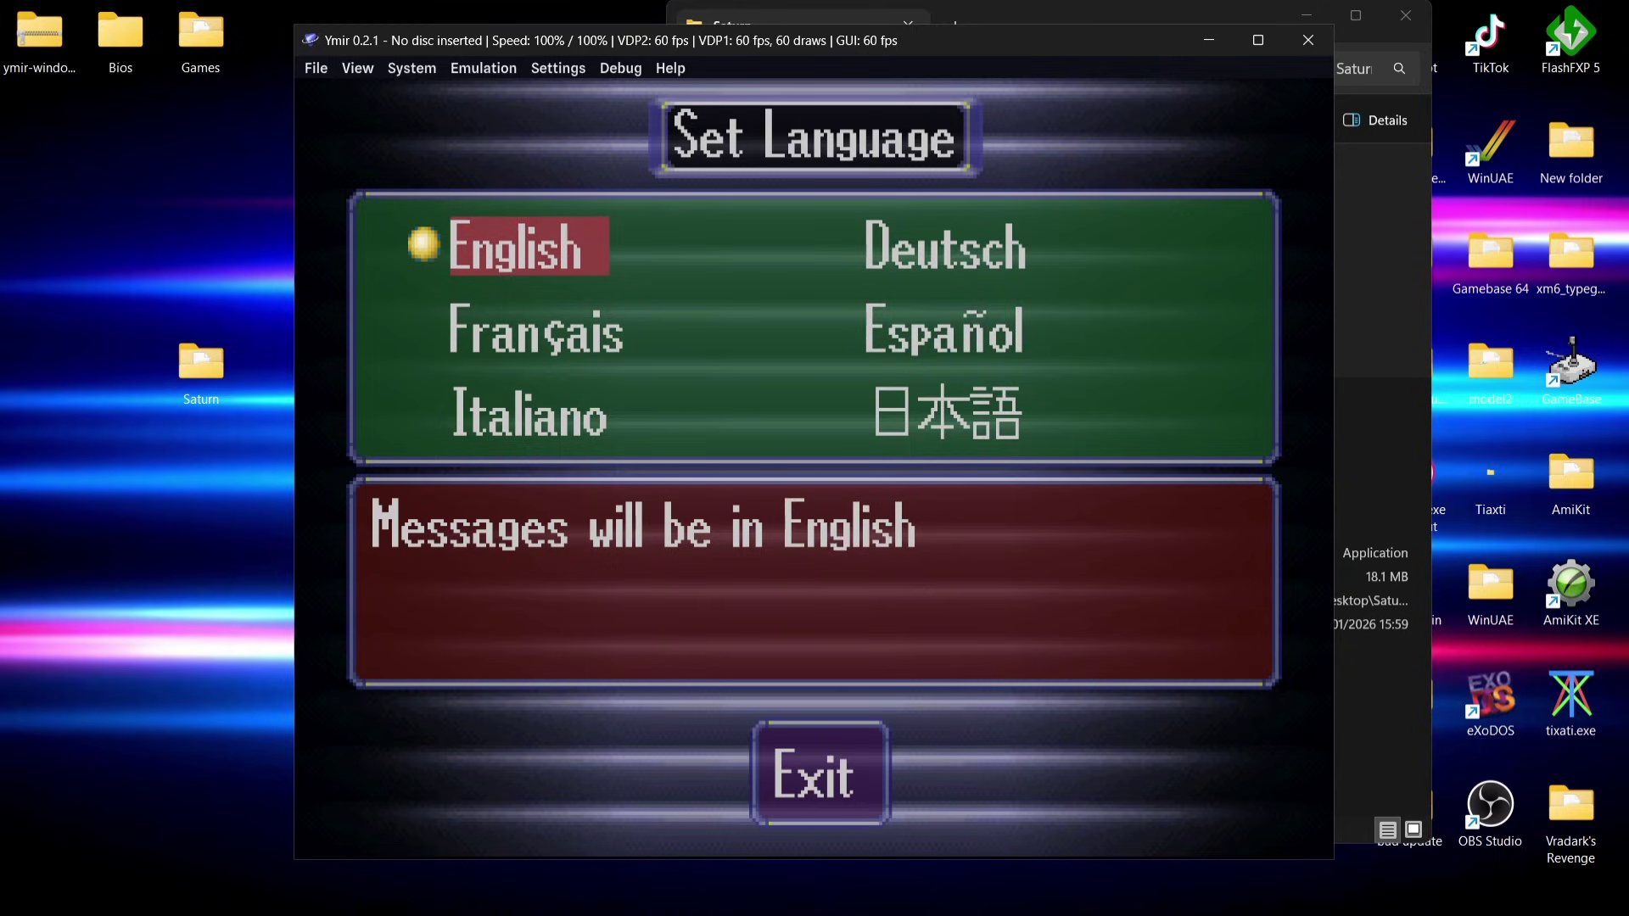
key("Down")
key("Up")
key("Right")
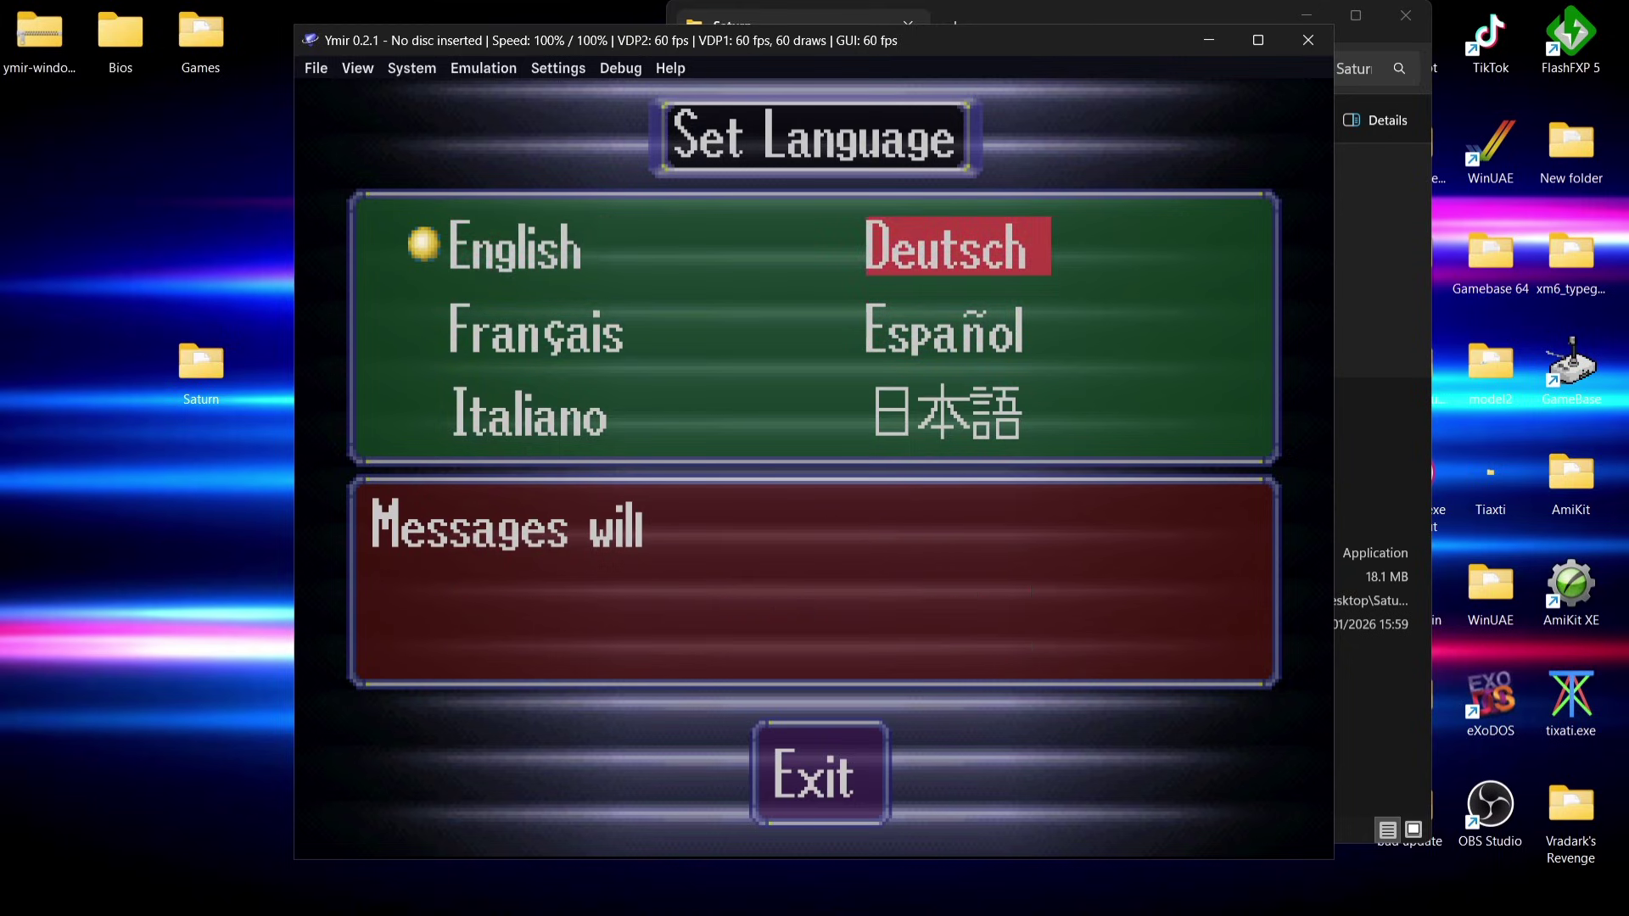
key("Down")
key("Down")
key("Return")
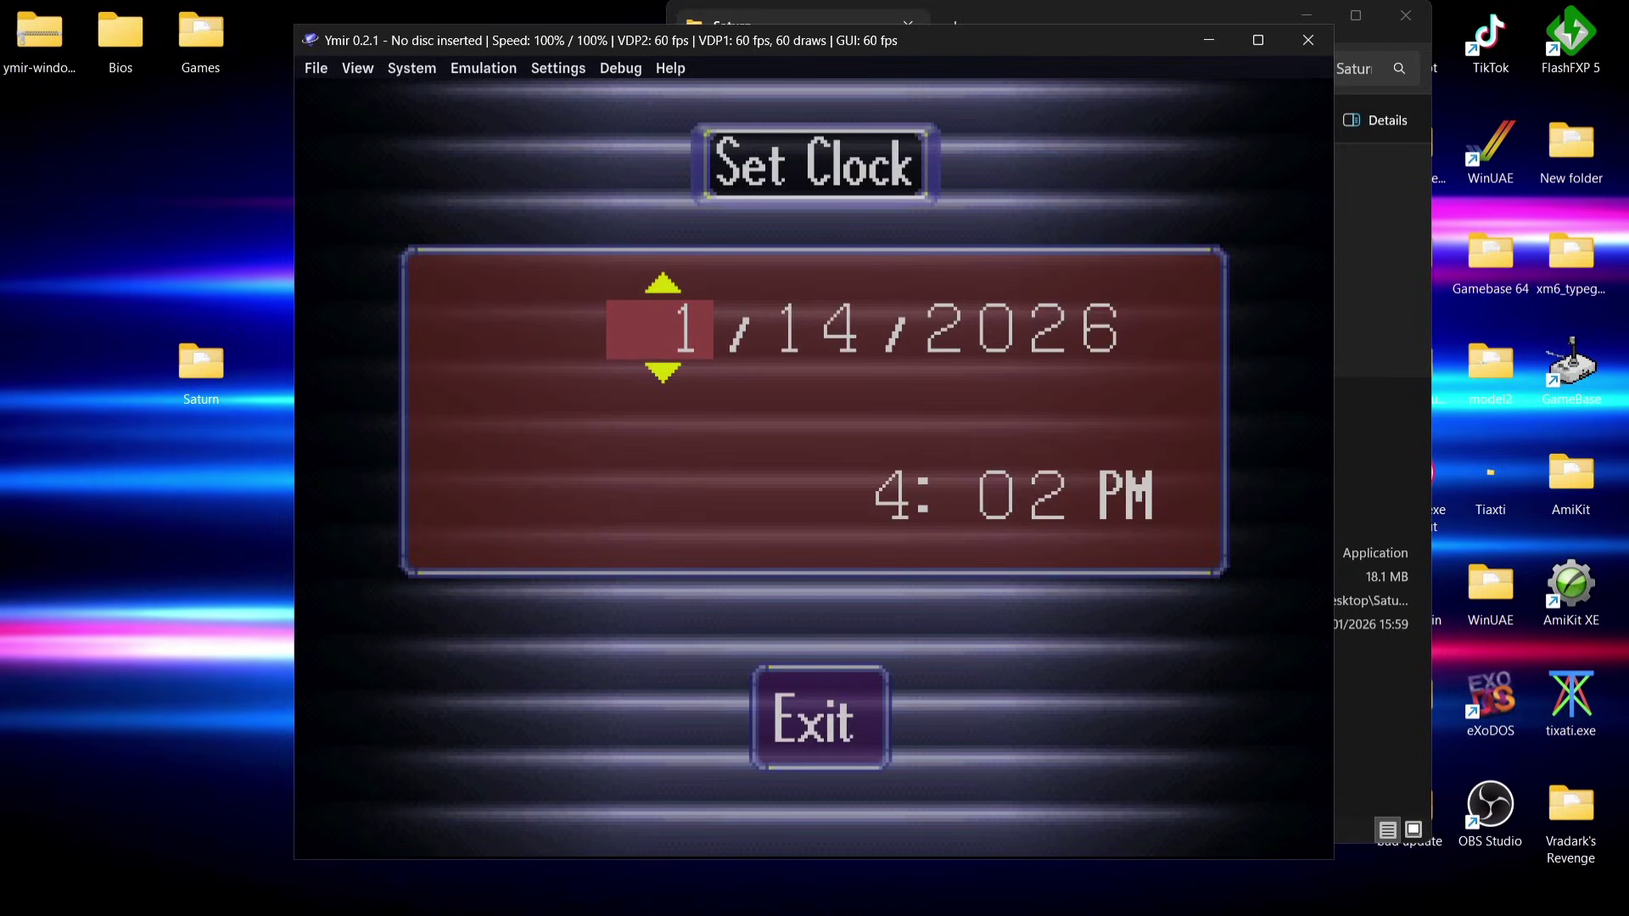
Accept the date 1/14/2026 and time 4:02 PM in Set Clock, and exit the console setup
key("Down")
key("Up")
key("Right")
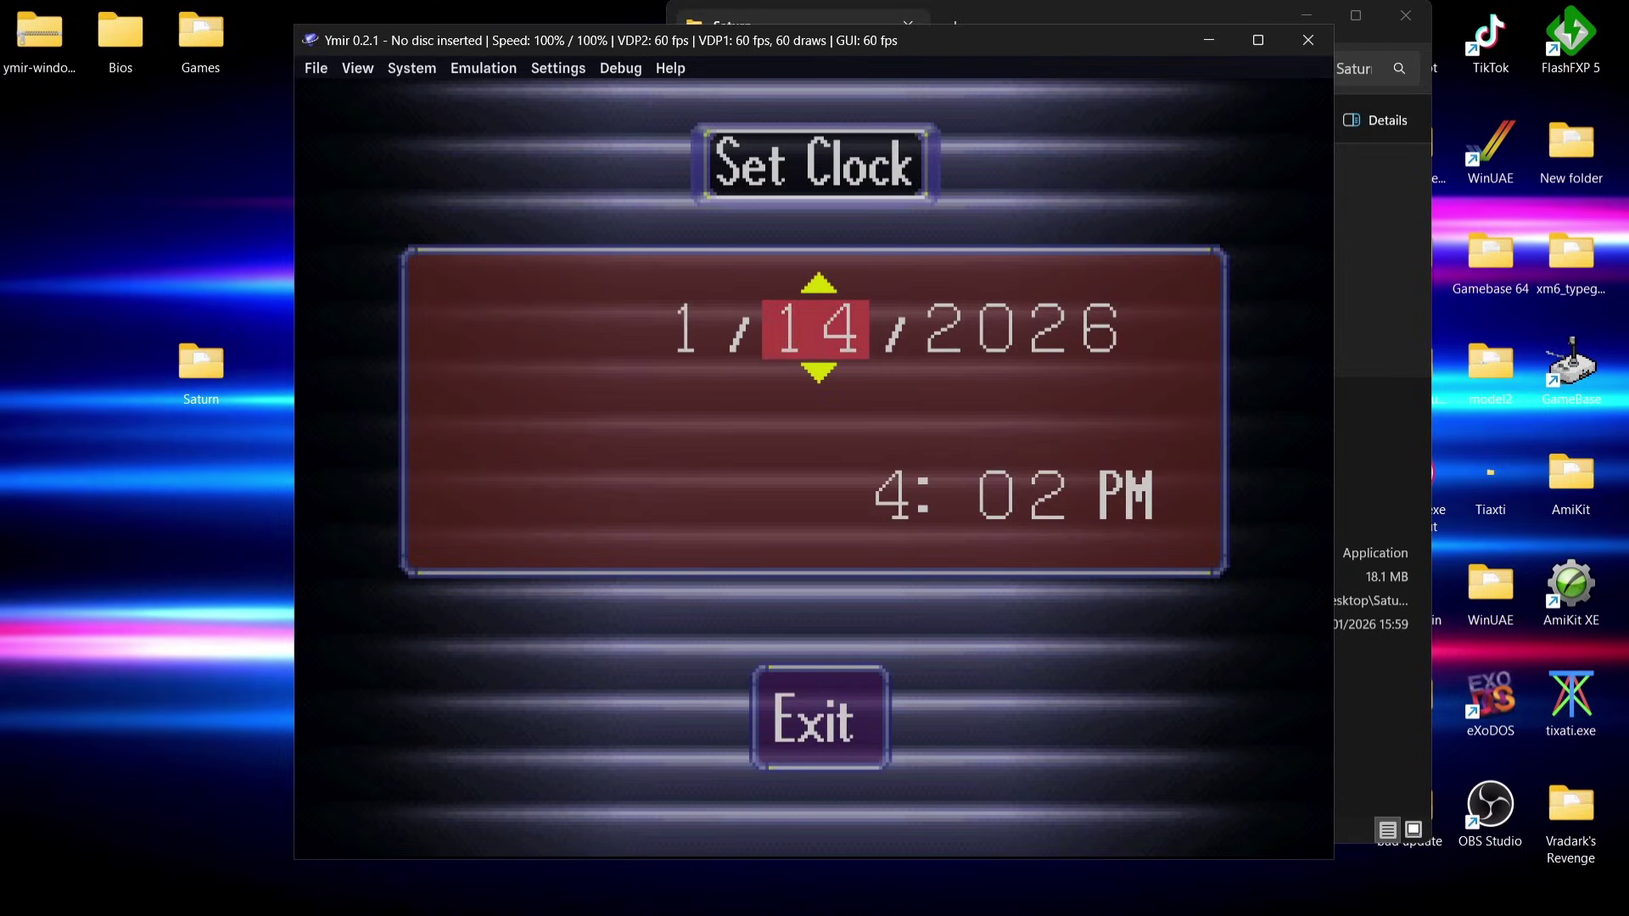
key("Right")
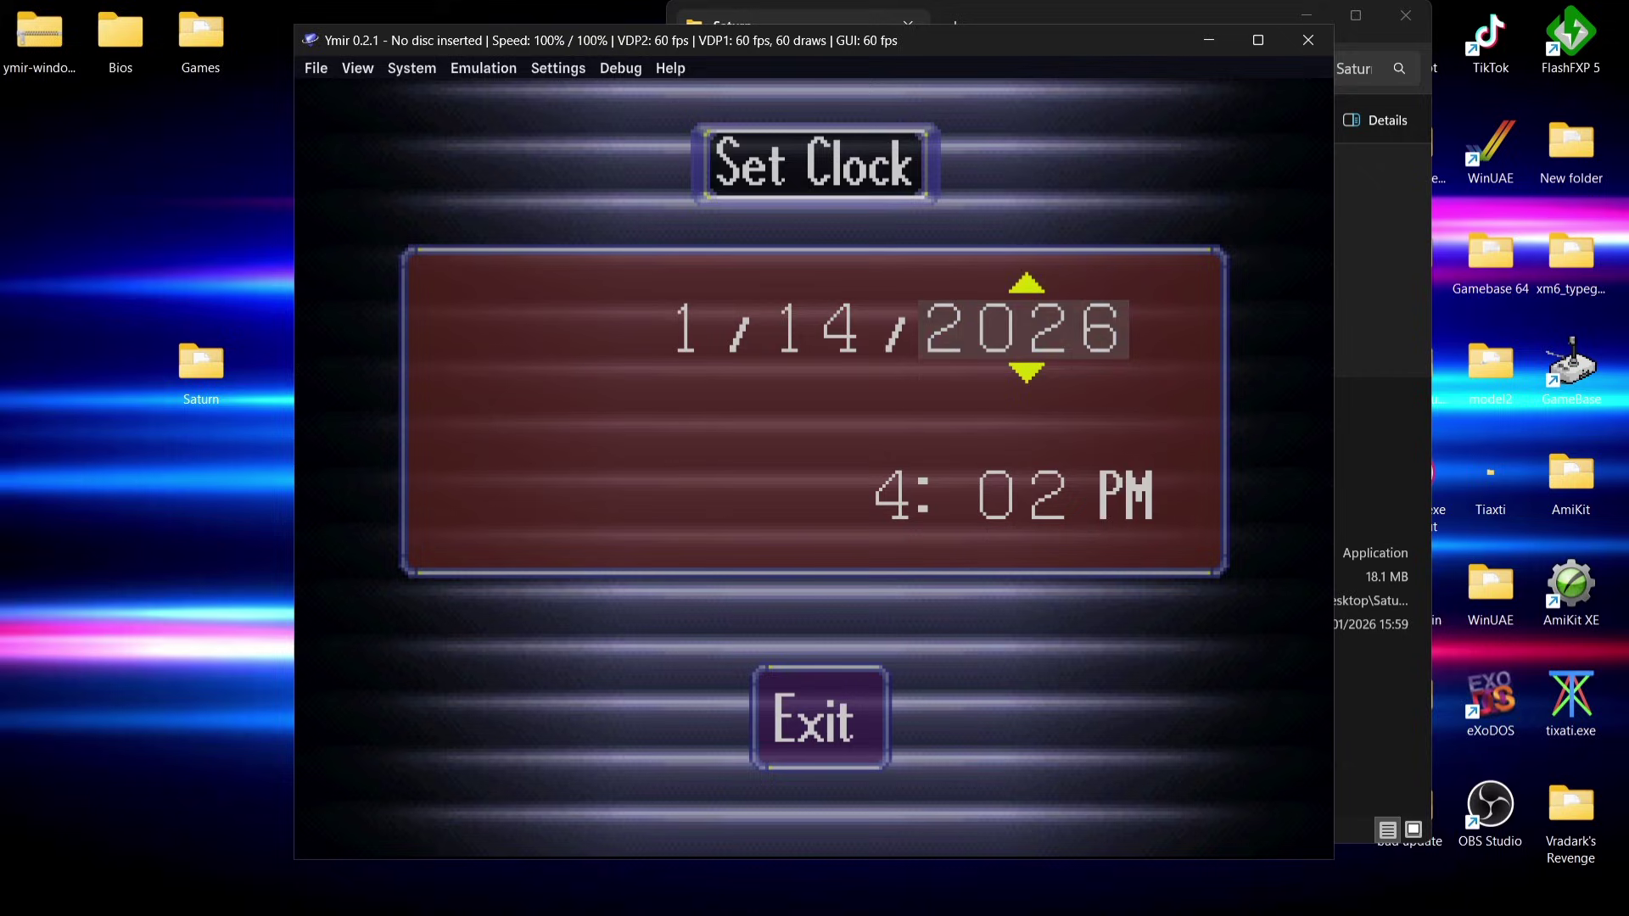
key("Right")
key("Right")
key("Right")
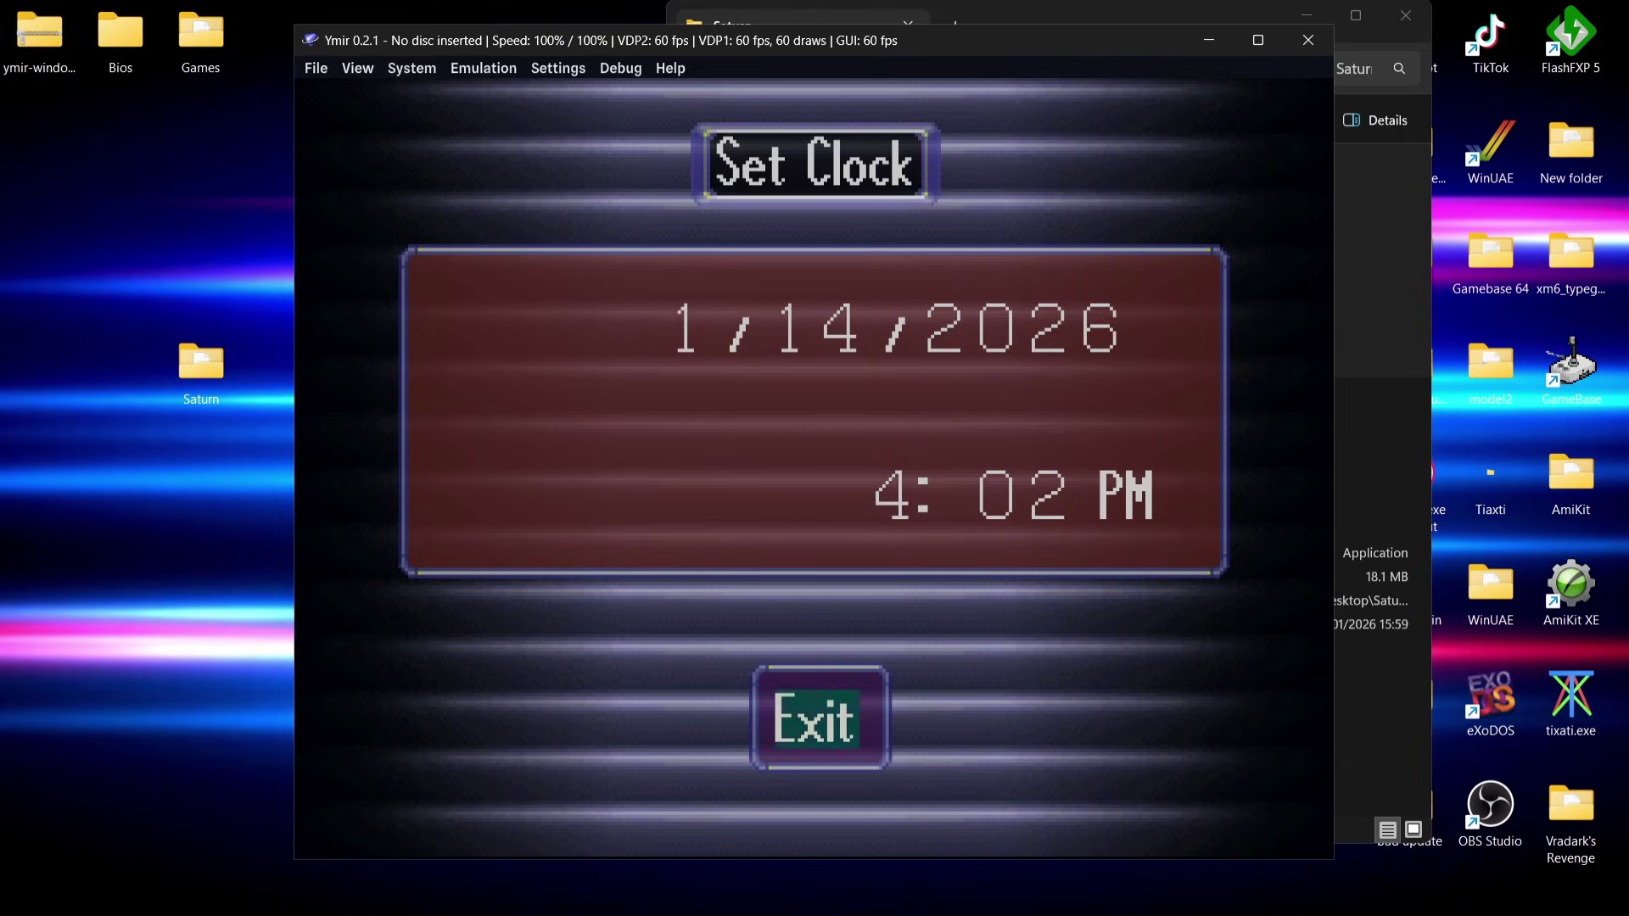
key("Return")
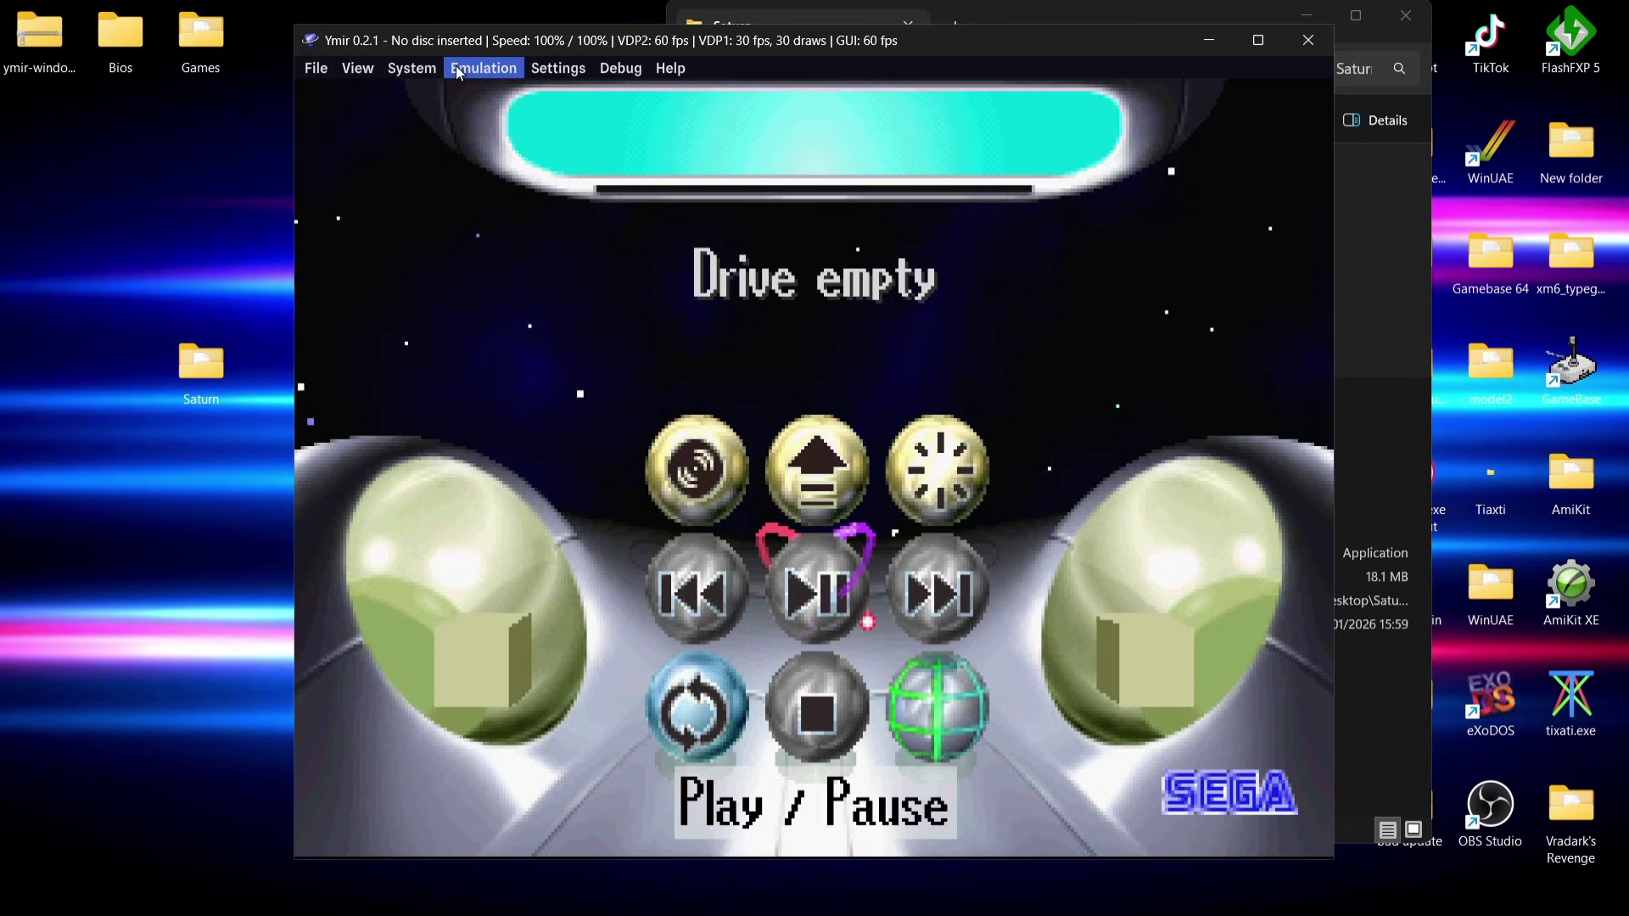
Load the disc image Daytona USA (Europe) (1S).chd from the Games folder on the desktop
left_click(319, 73)
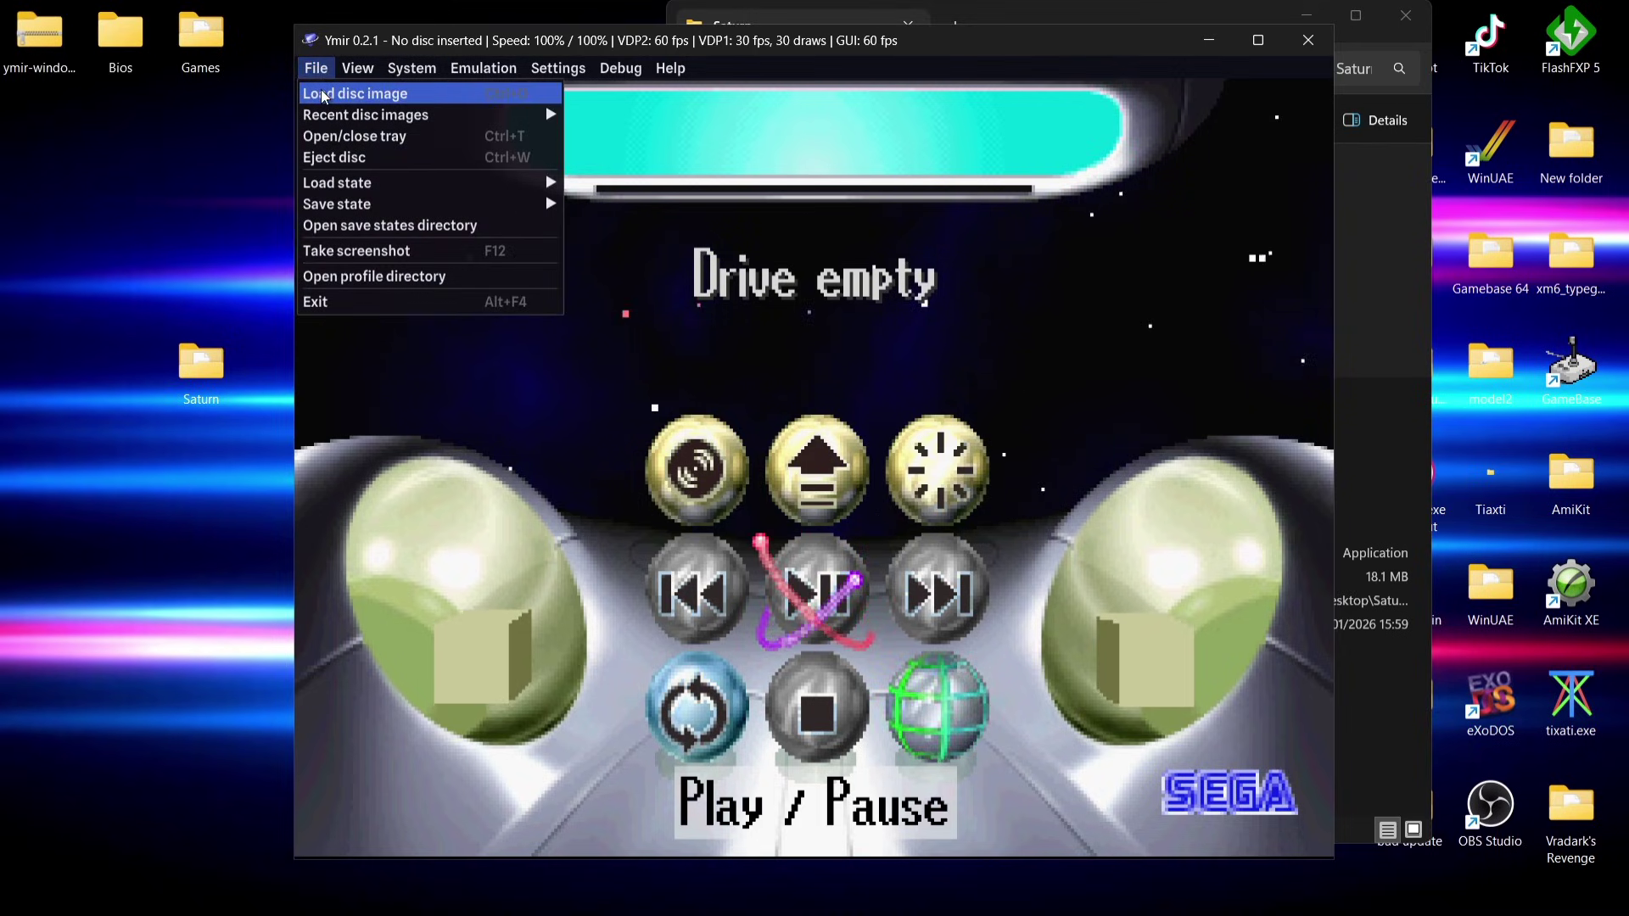
left_click(321, 91)
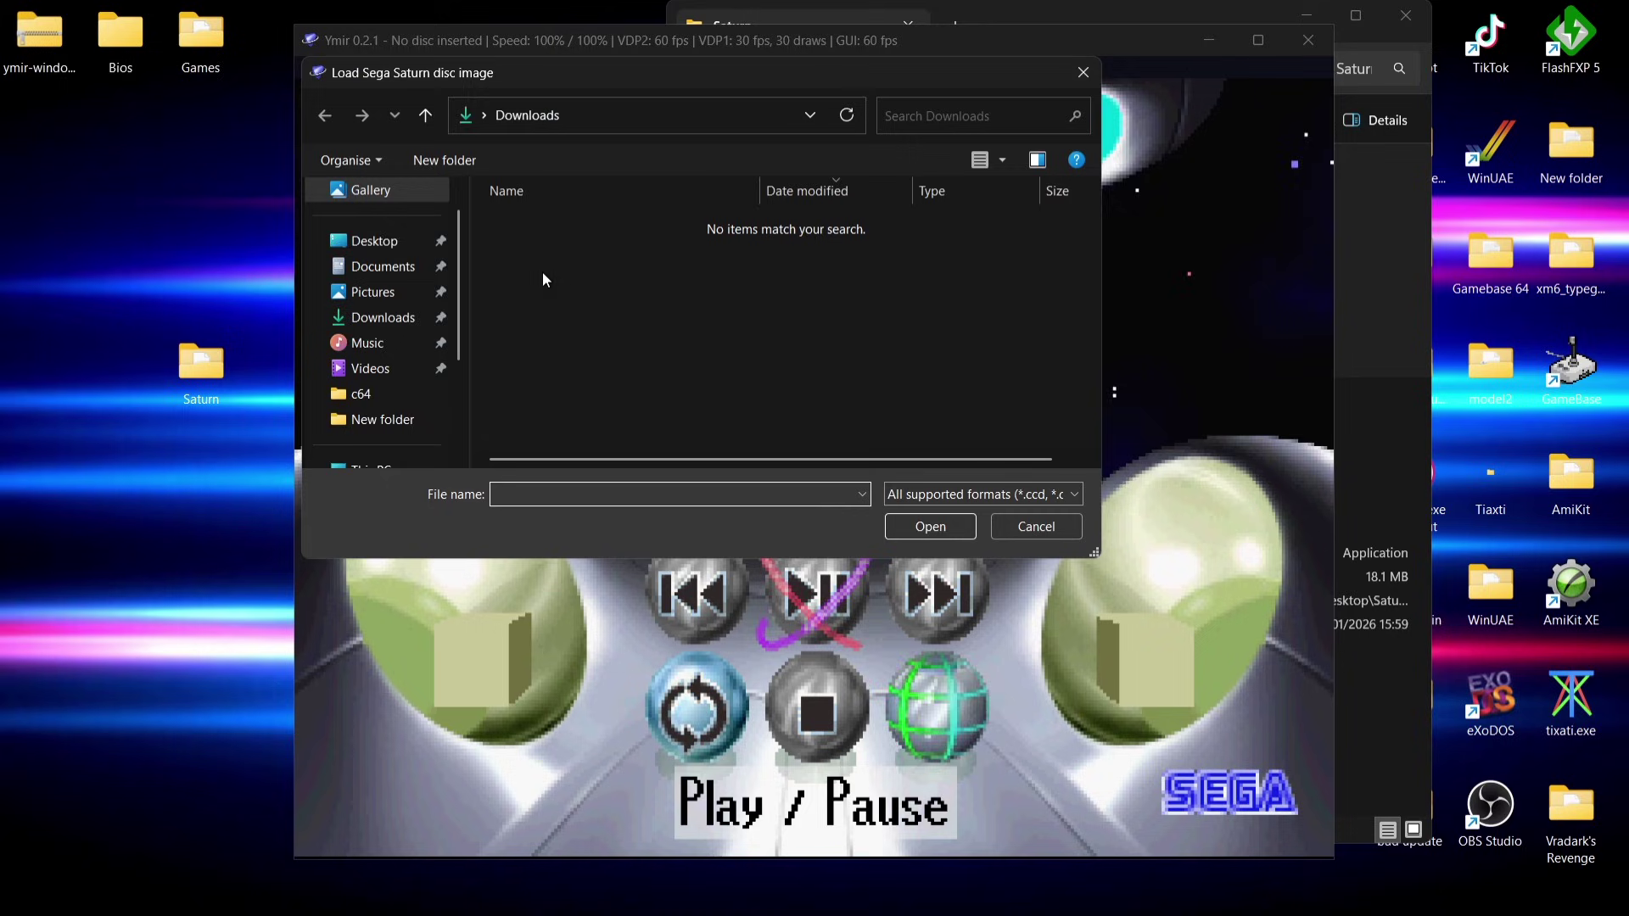
left_click(372, 241)
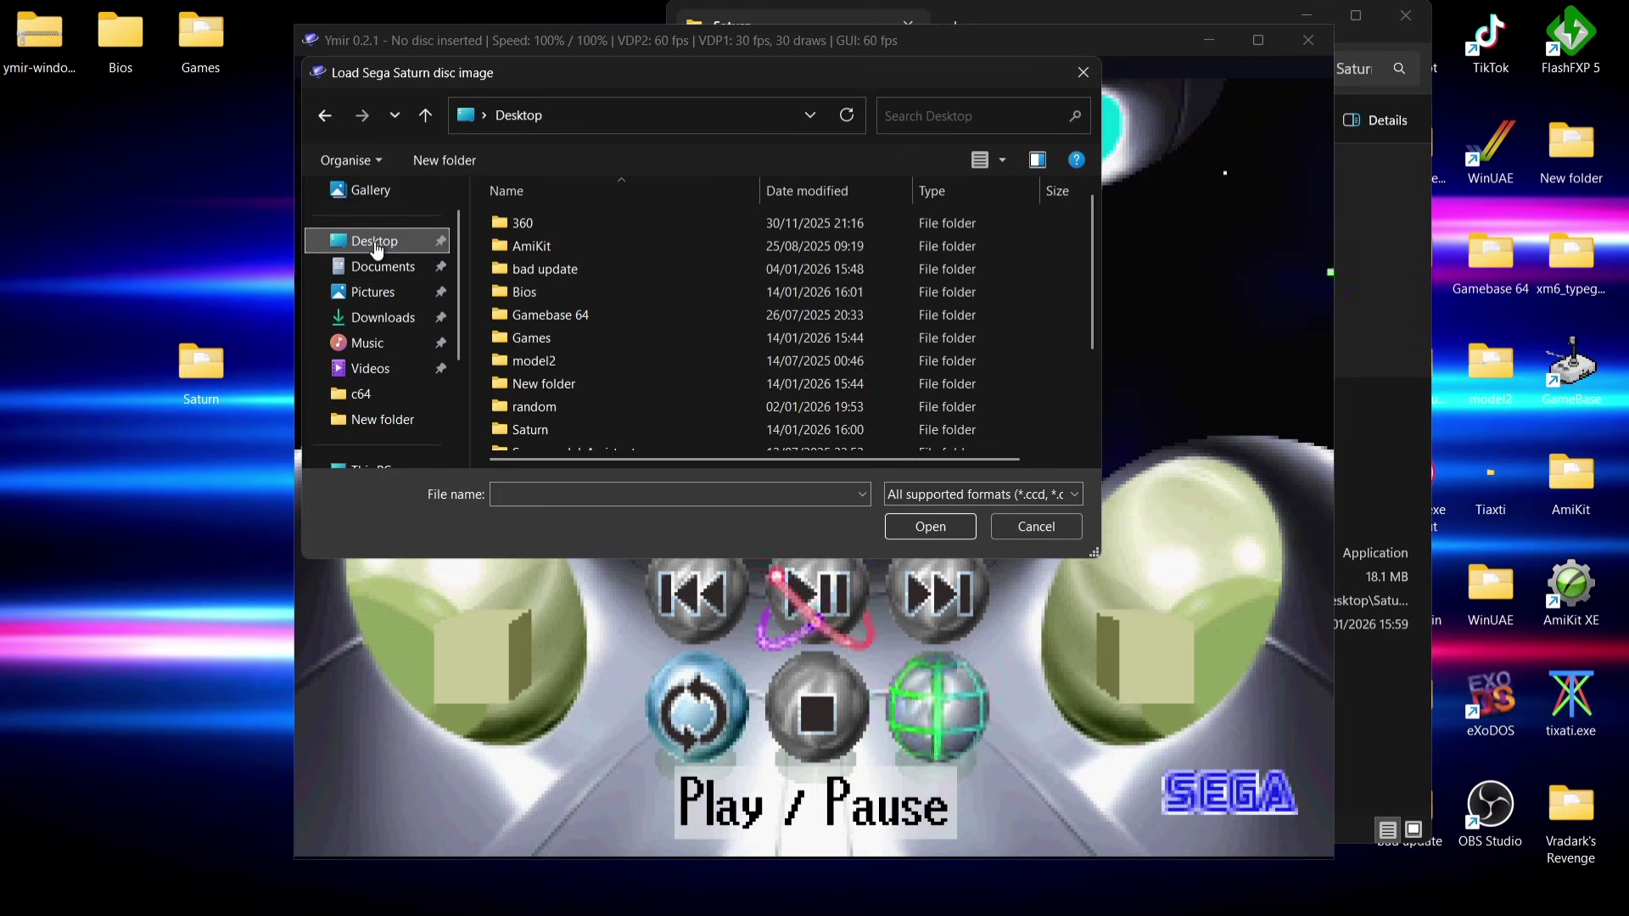
double_click(558, 341)
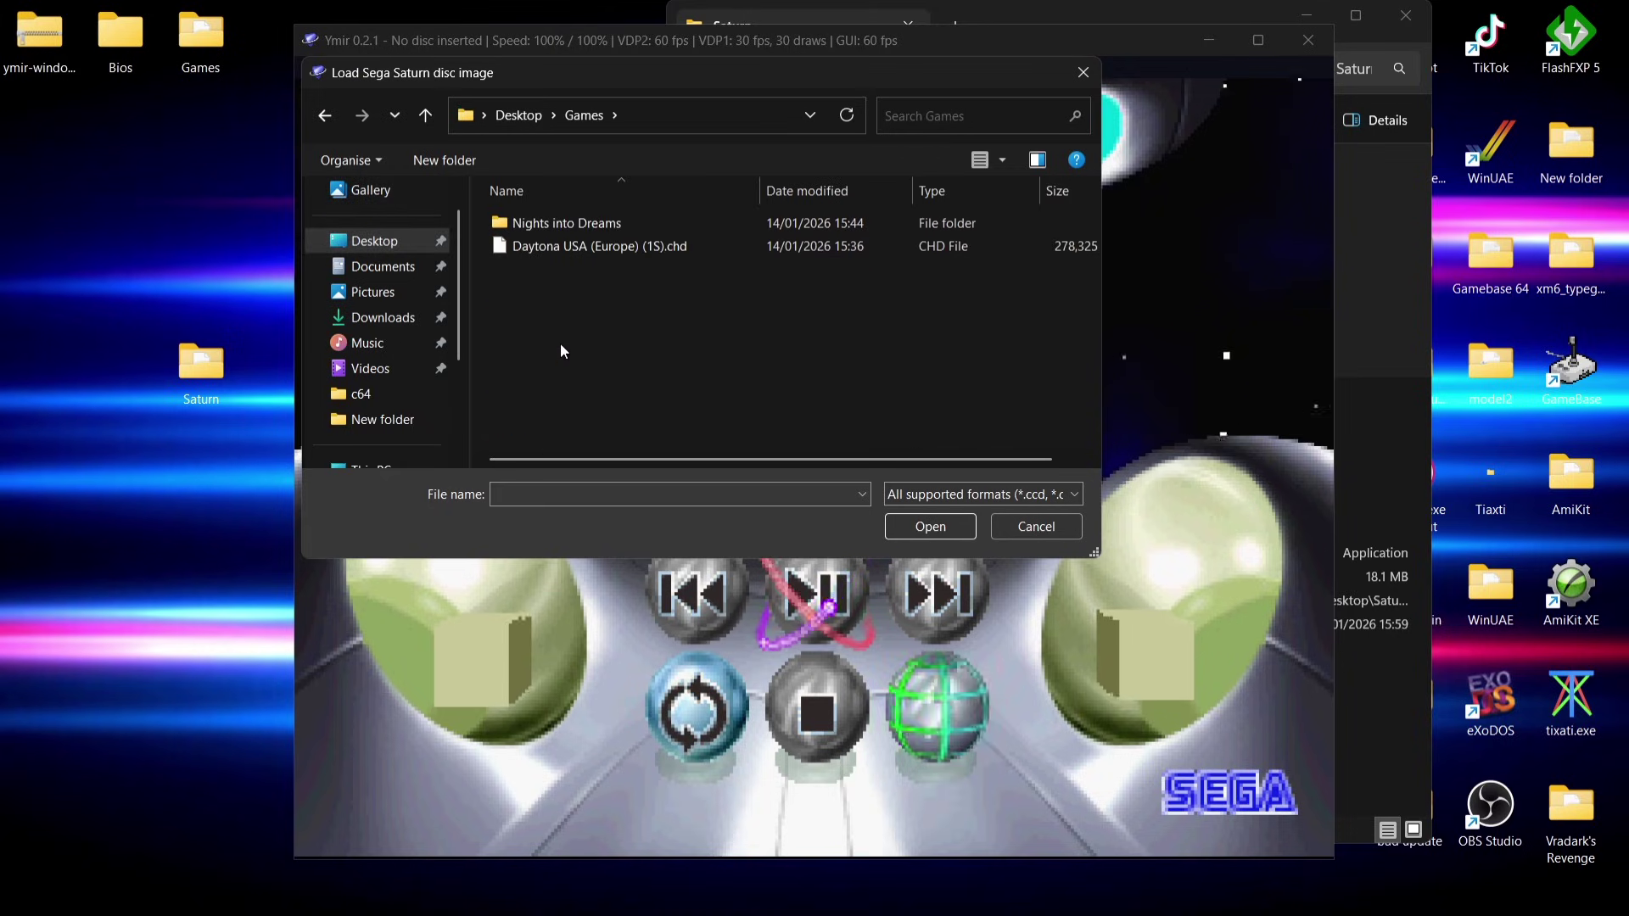
double_click(615, 226)
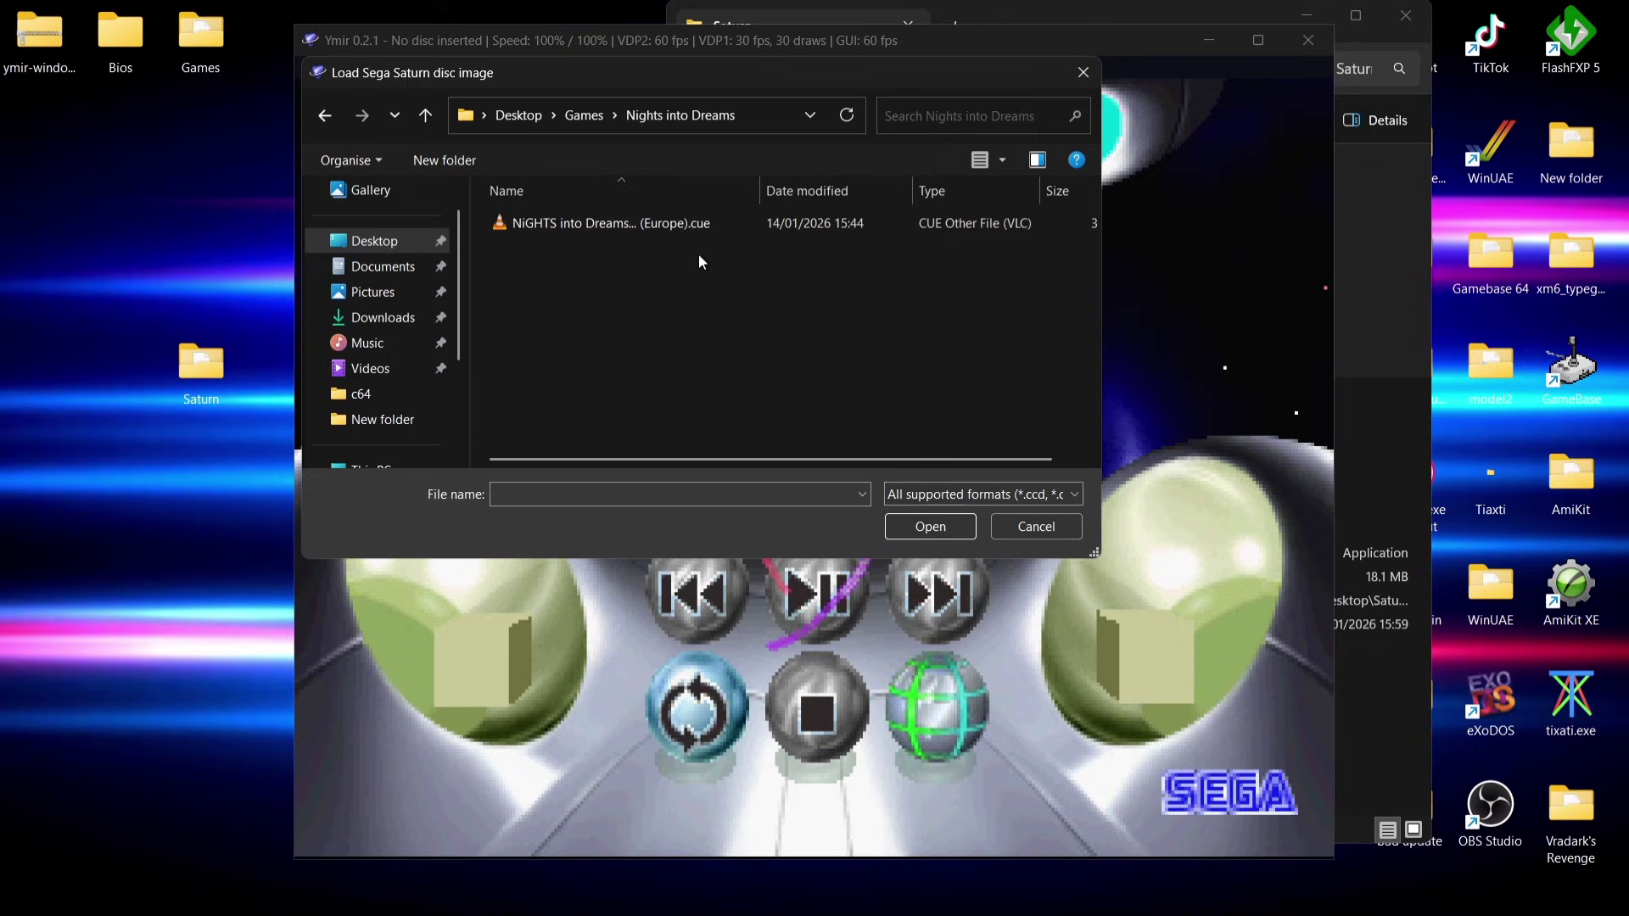
left_click(326, 116)
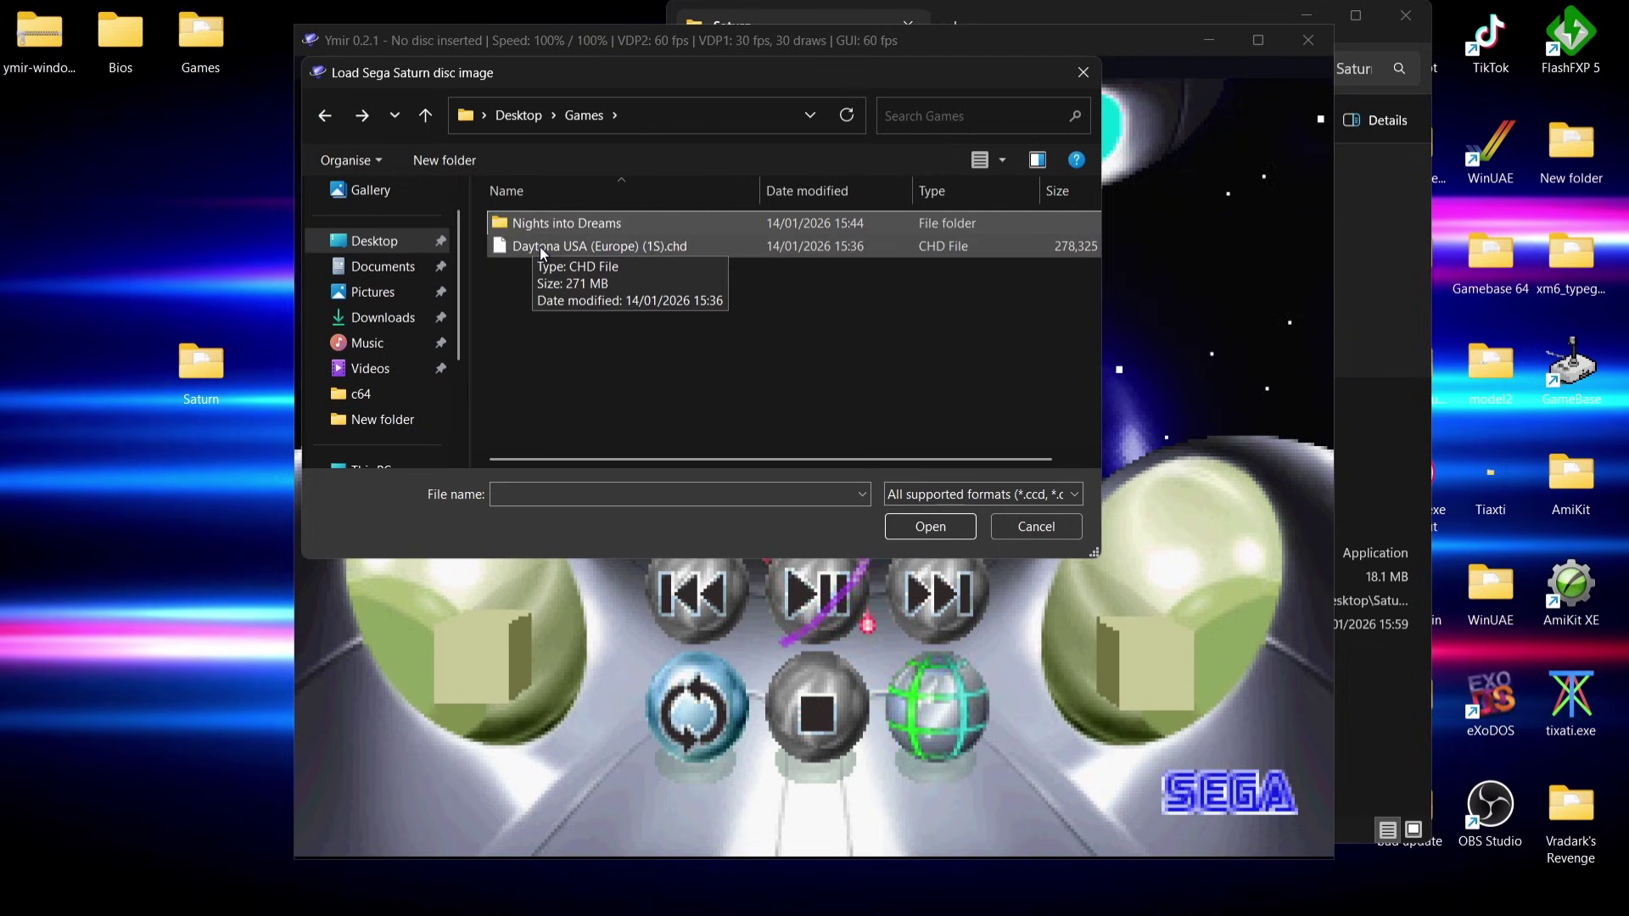
double_click(539, 247)
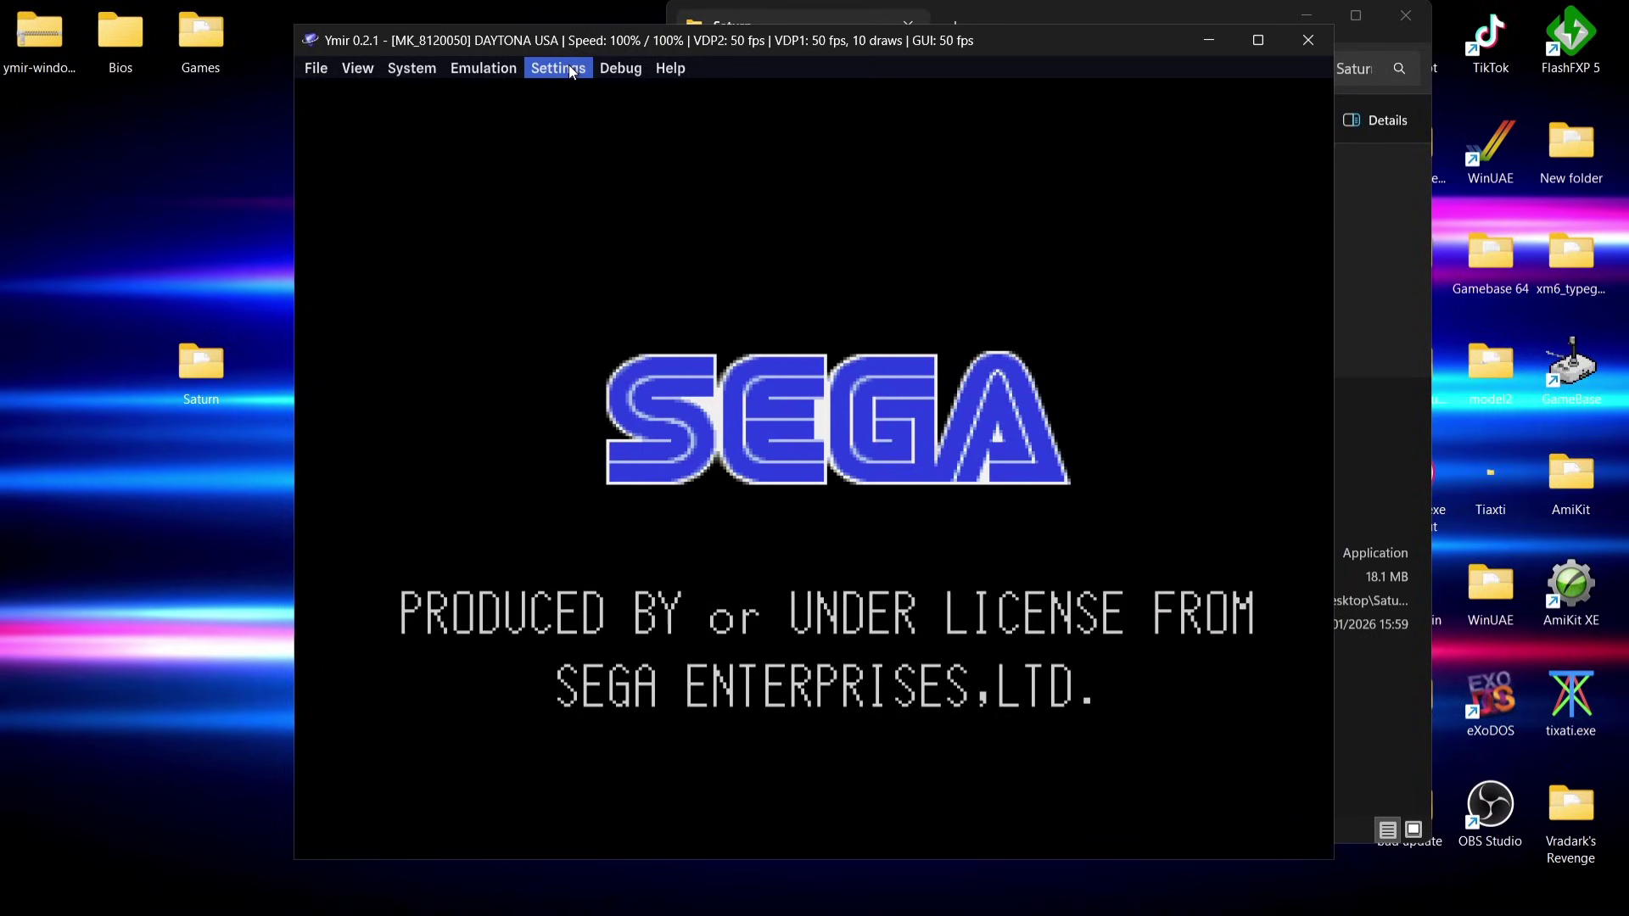
Force the video aspect ratio to 16:9 and preview the game briefly in full screen
left_click(572, 70)
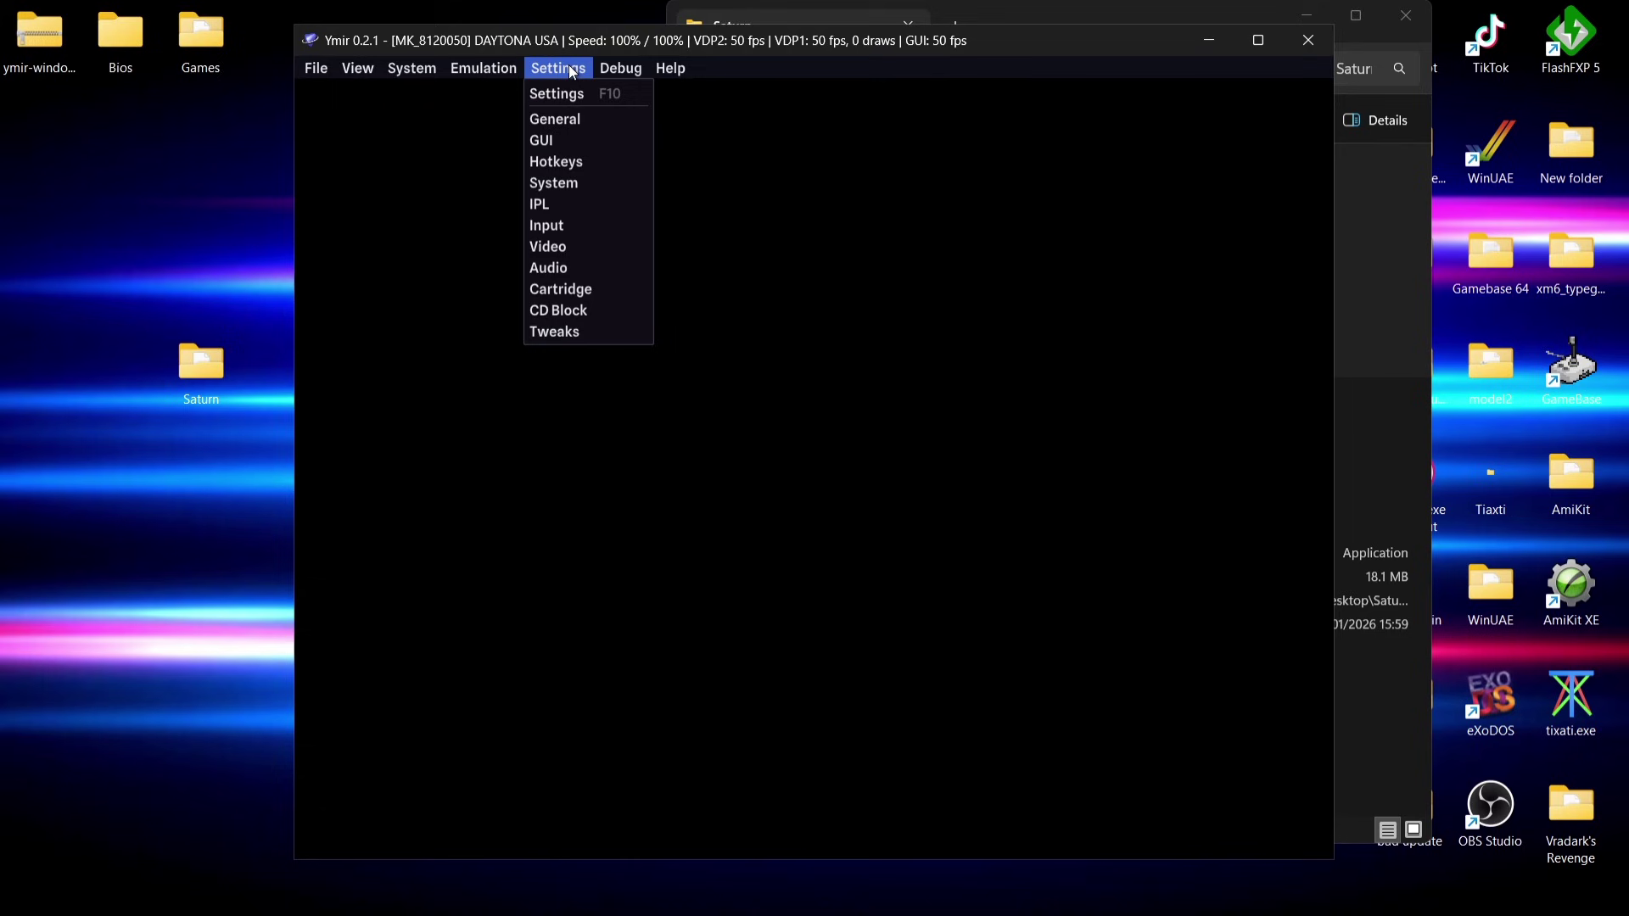
left_click(585, 248)
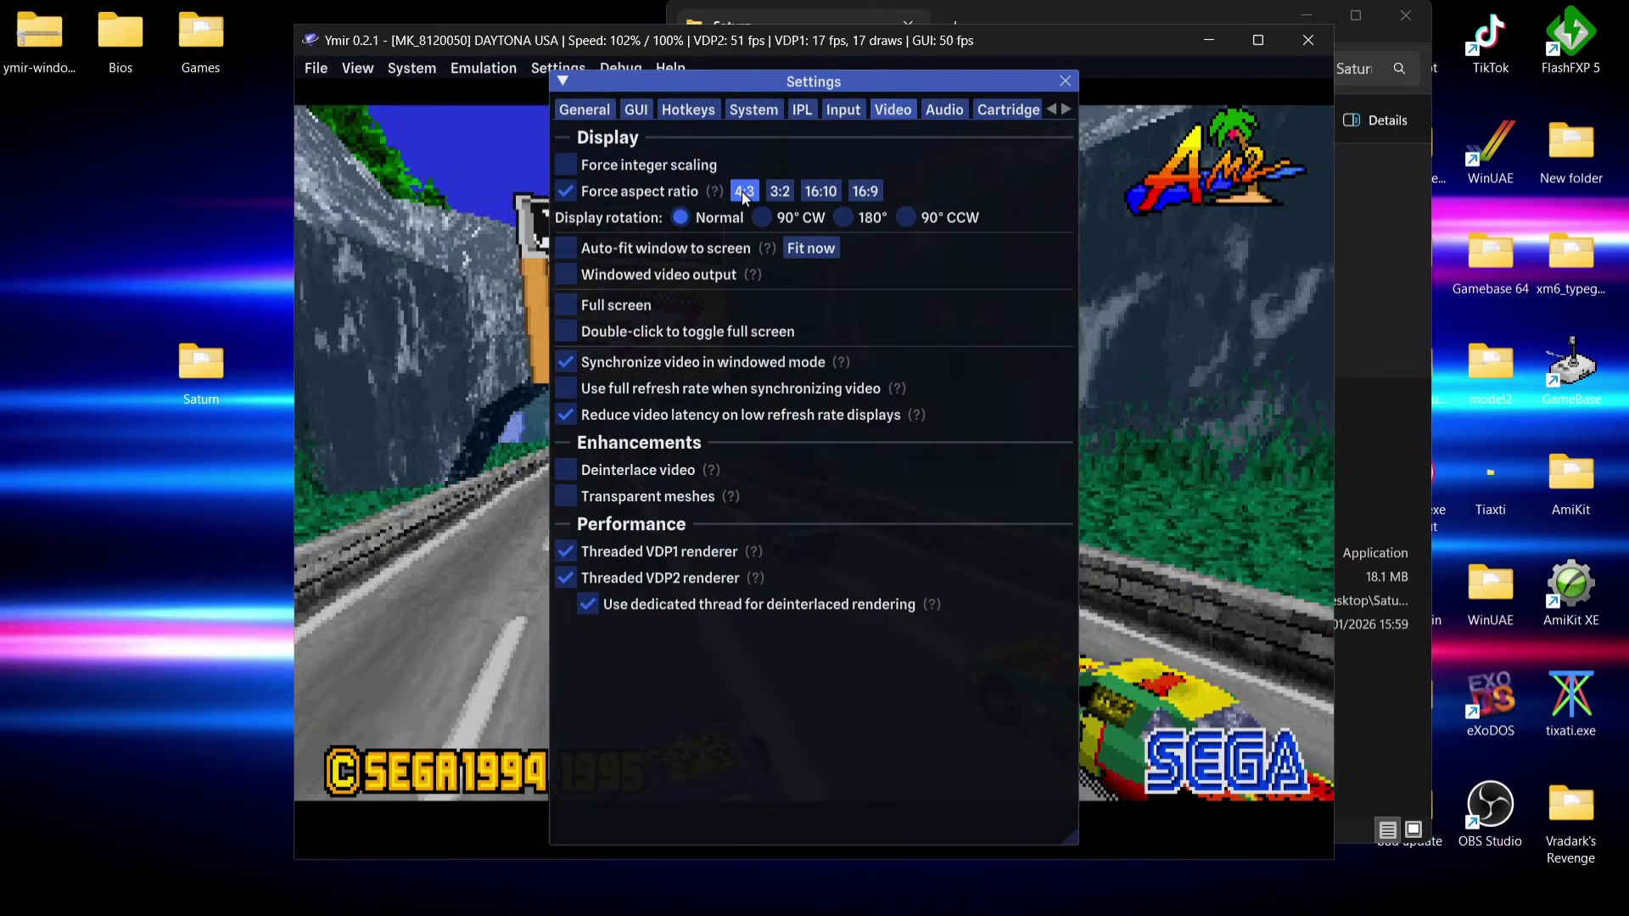
left_click(838, 186)
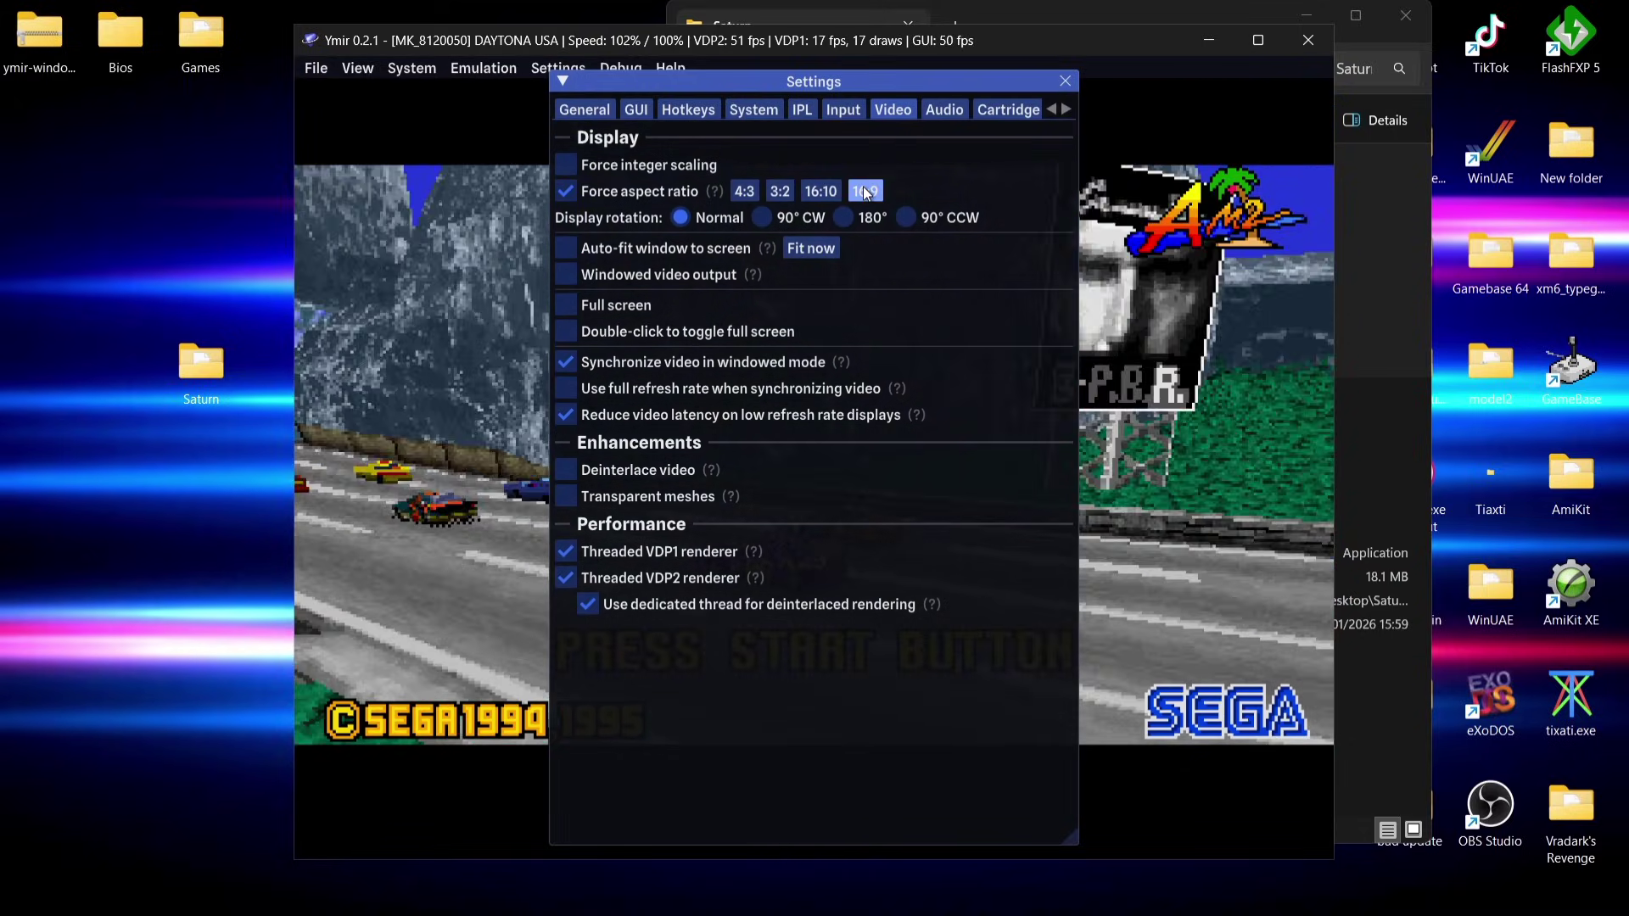
left_click(1065, 80)
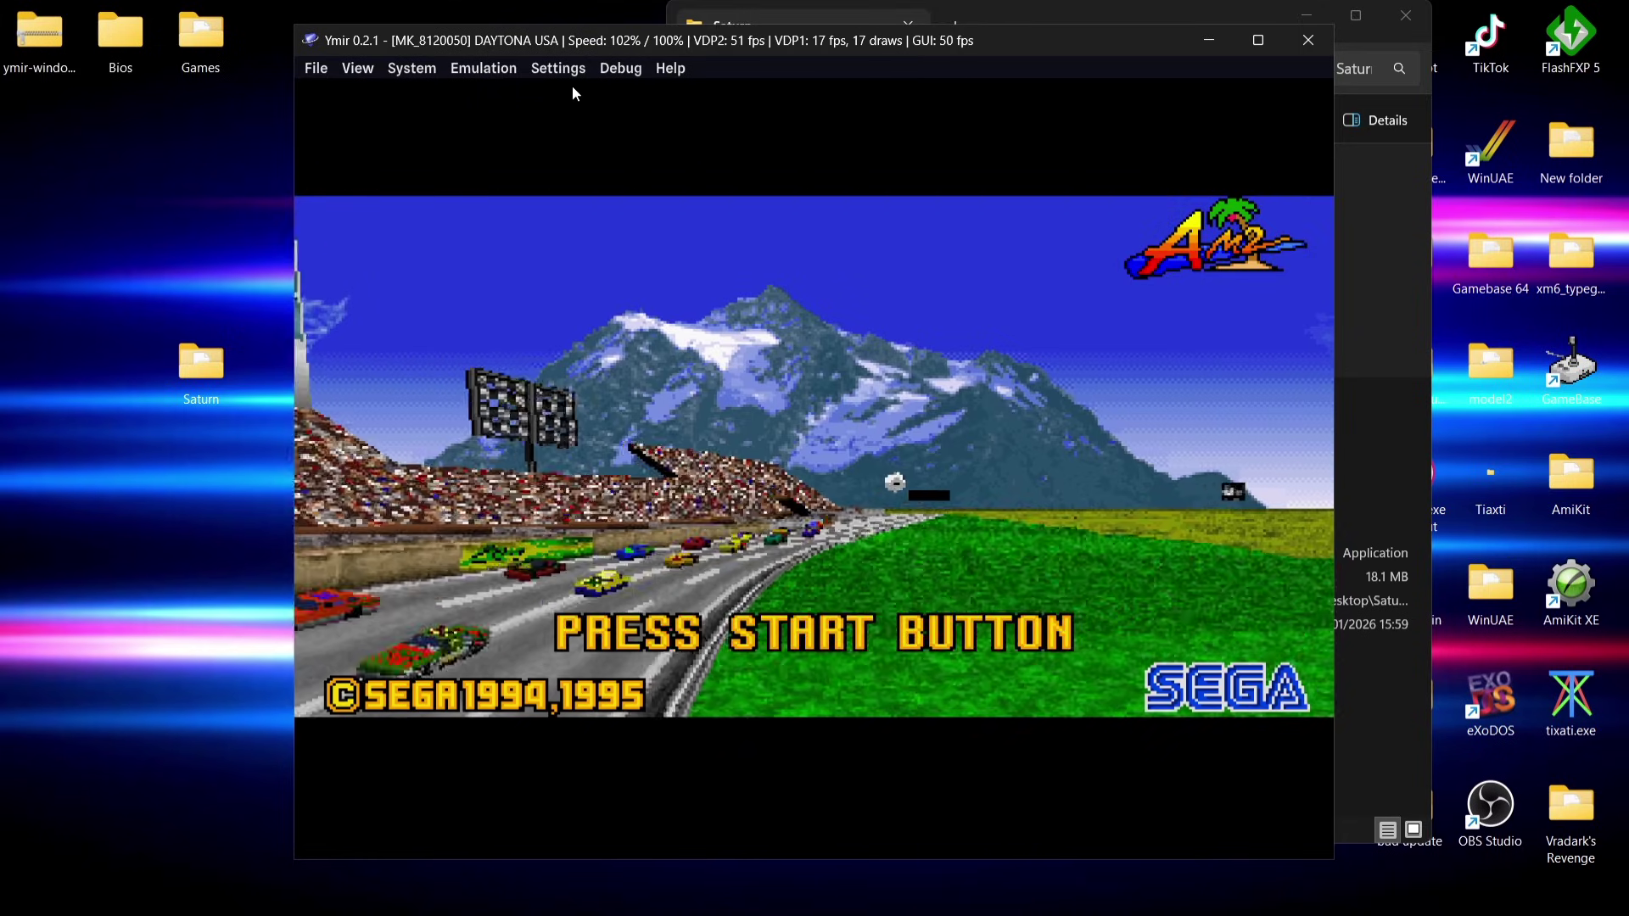
key("alt+Return")
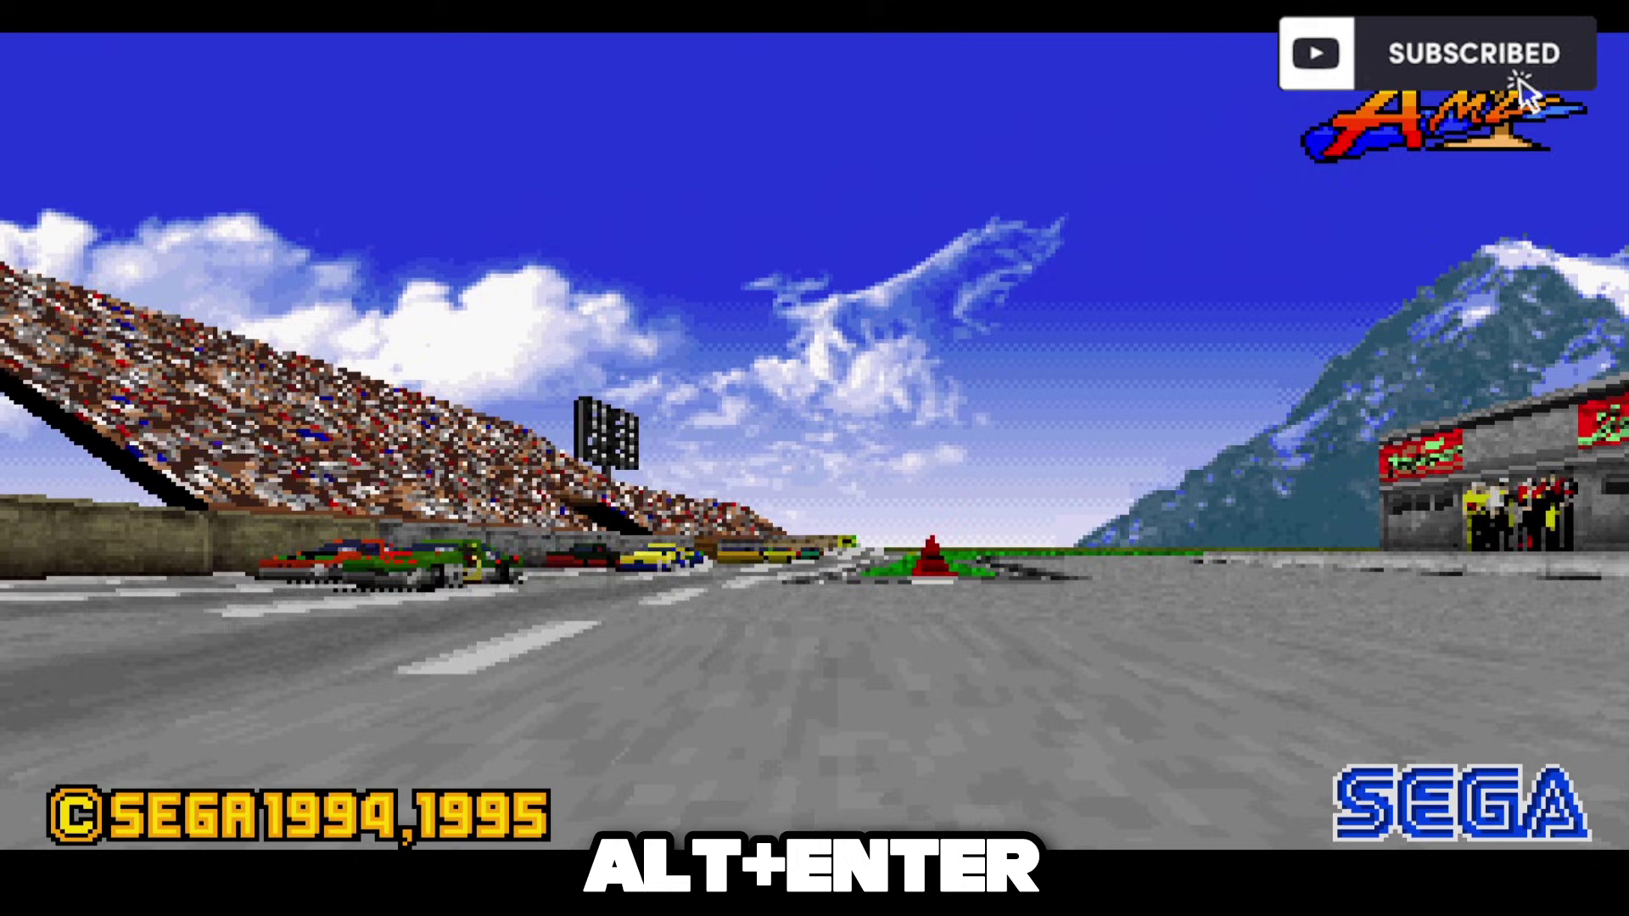
key("alt+Return")
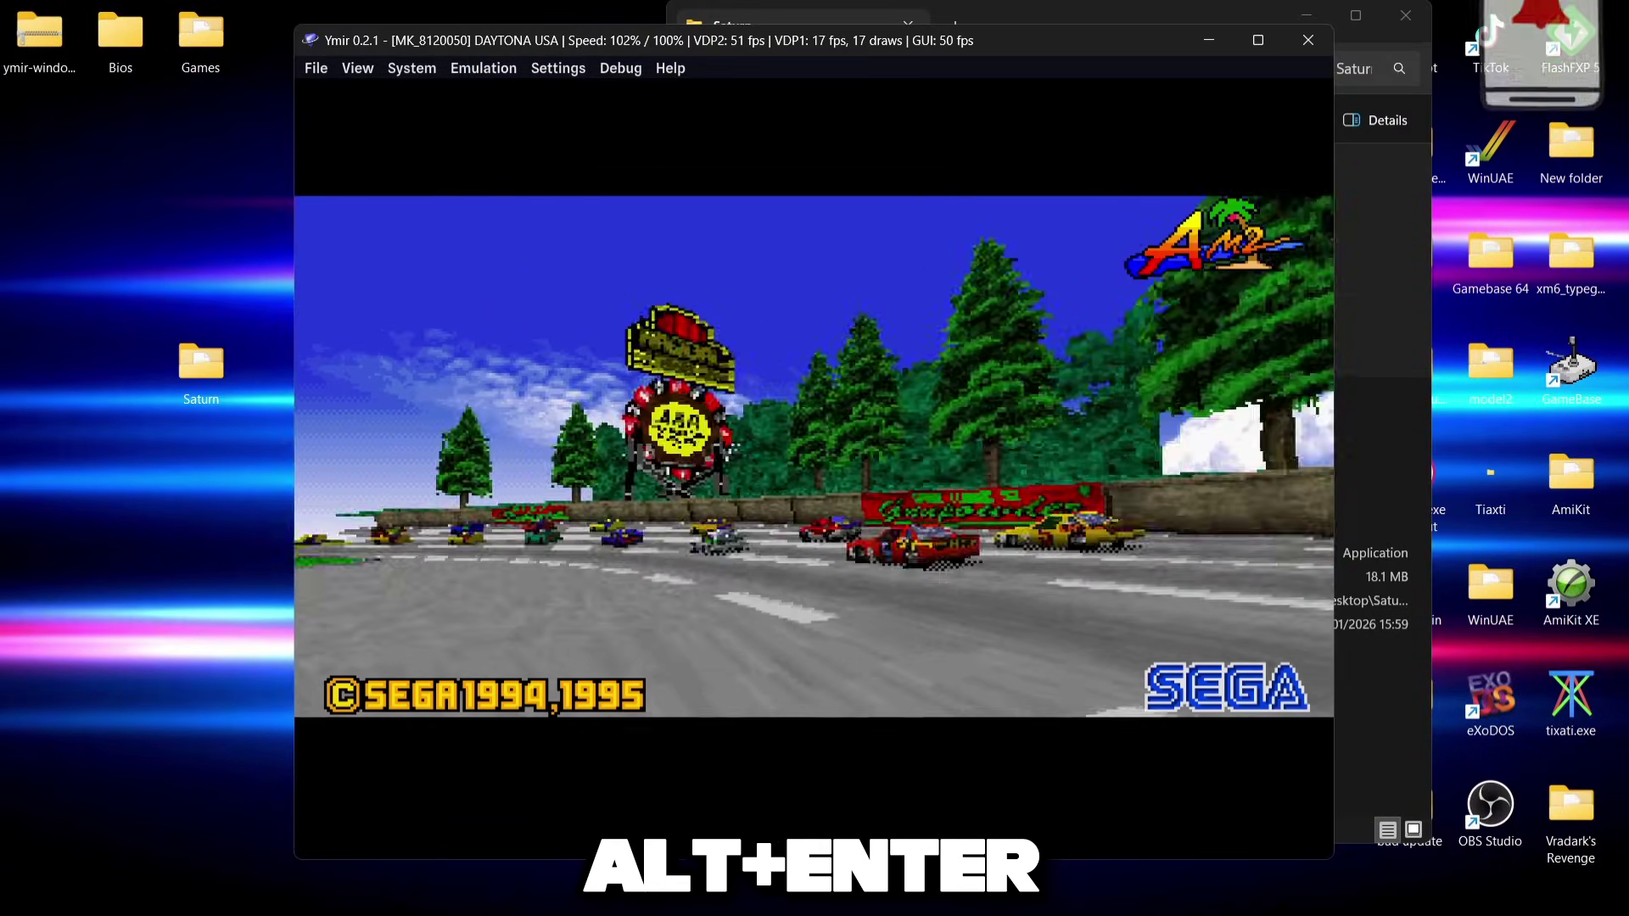
Force the video aspect ratio to 4:3 and switch the game to full screen
left_click(558, 68)
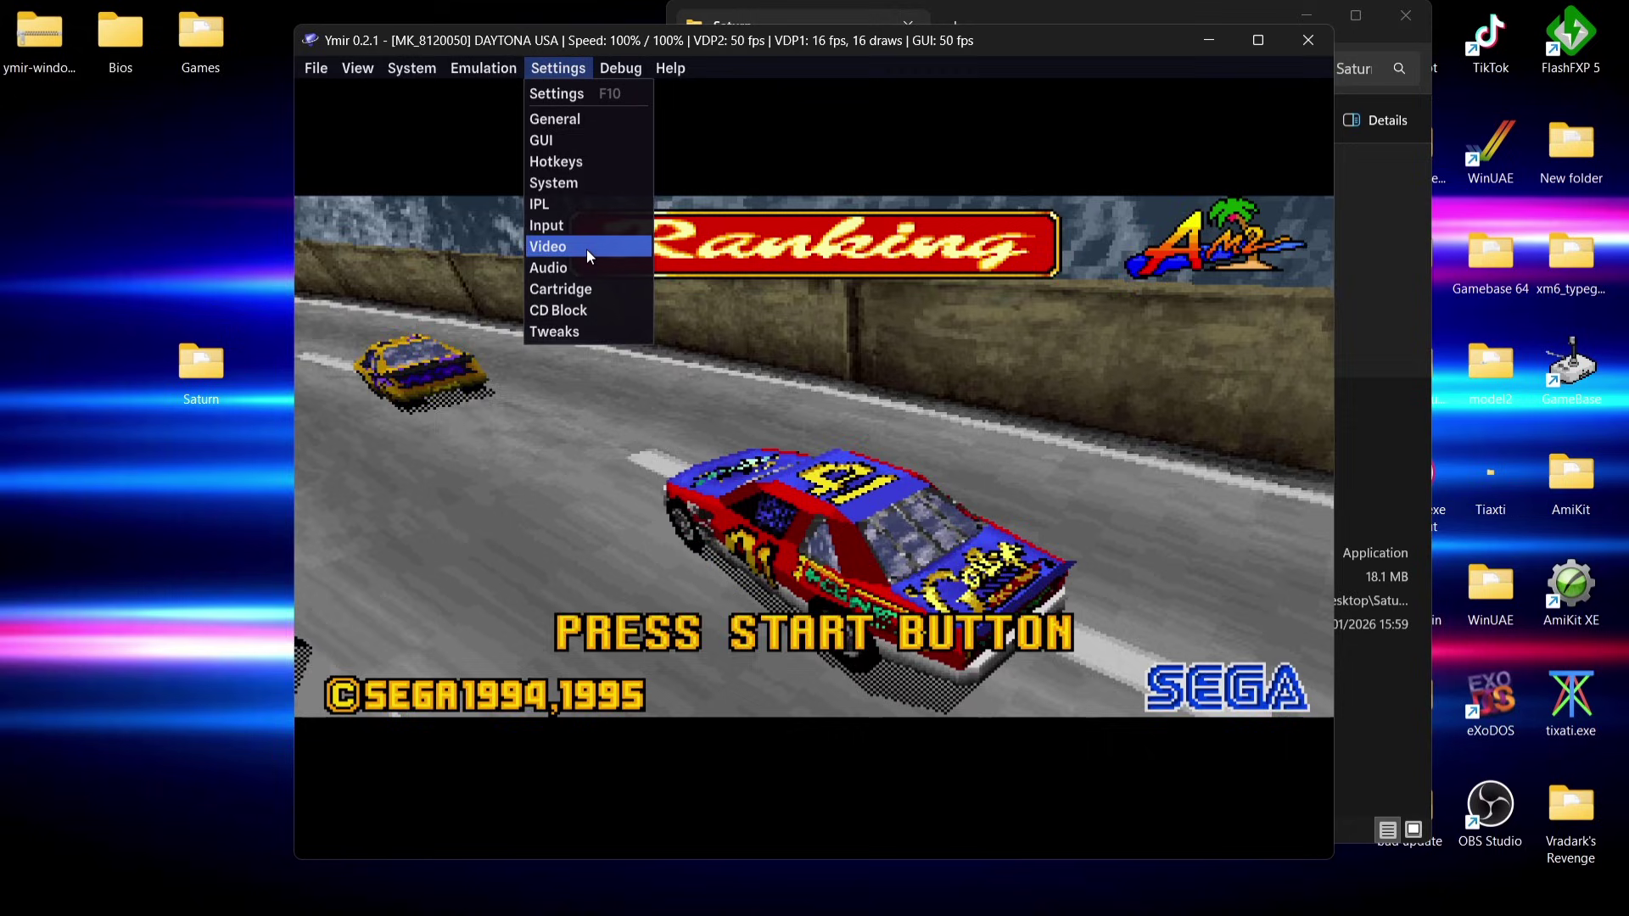
left_click(588, 247)
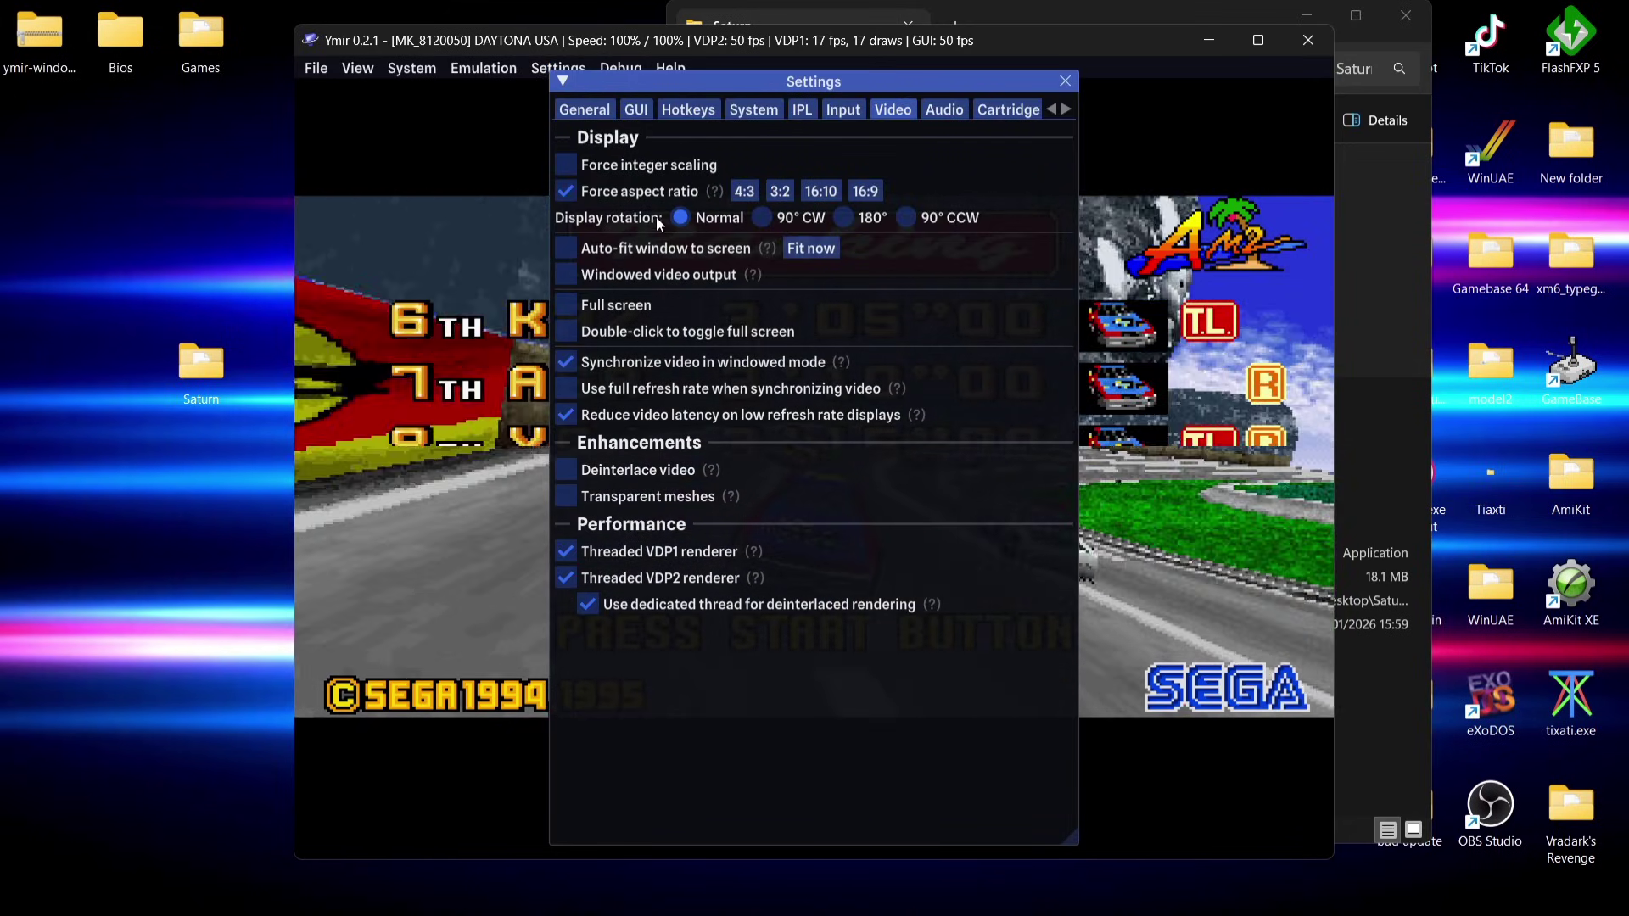
left_click(745, 191)
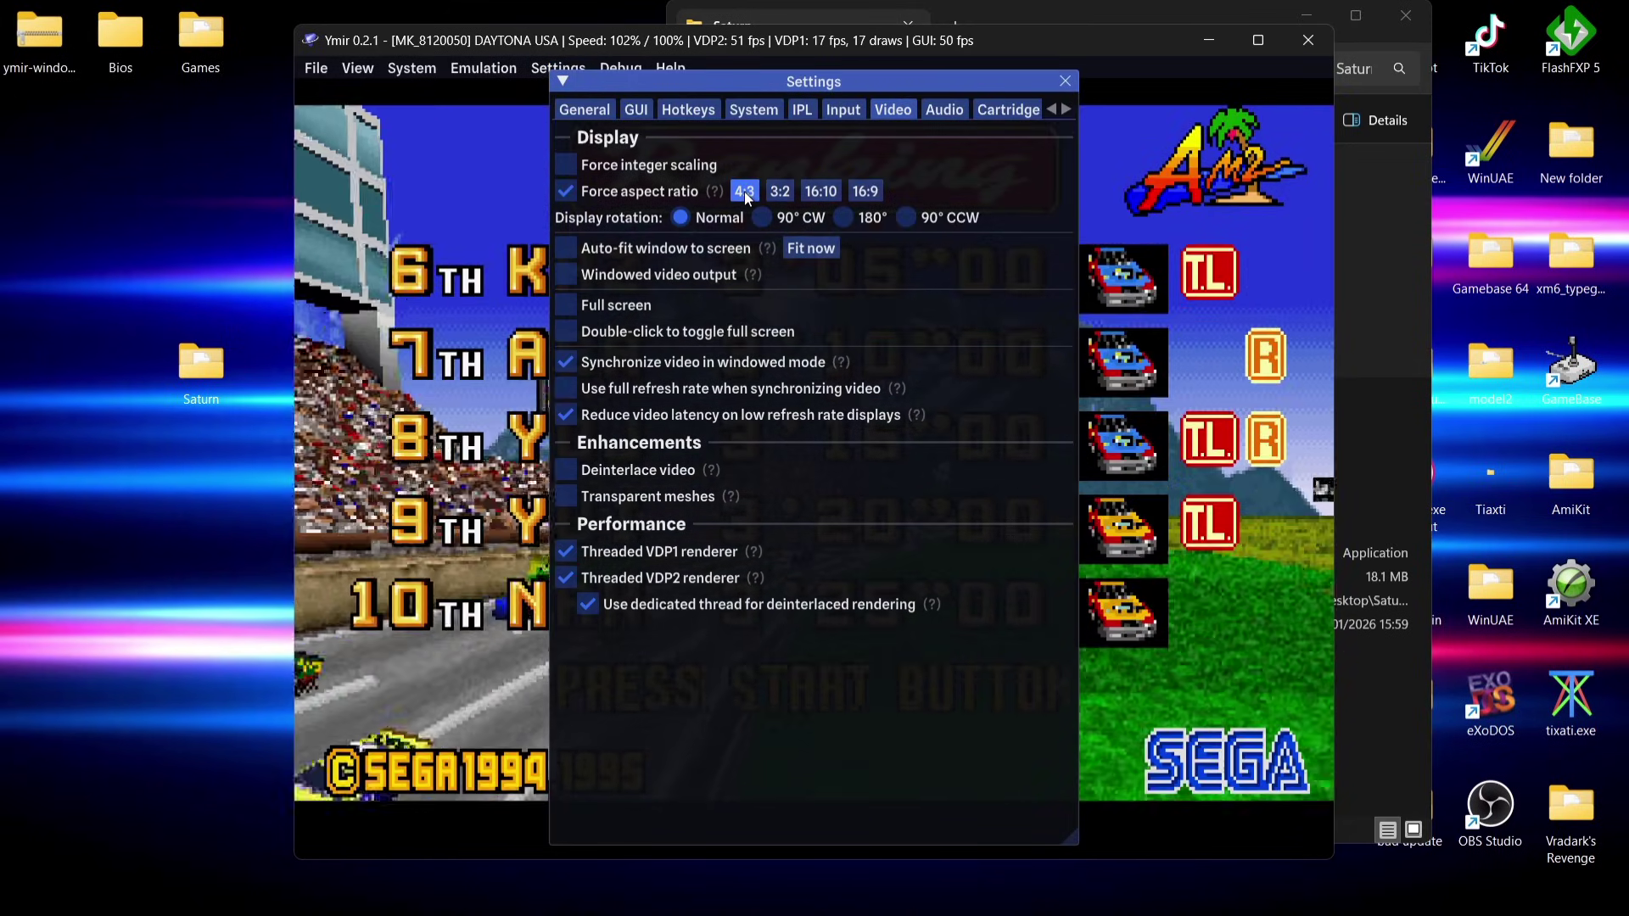
left_click(1064, 82)
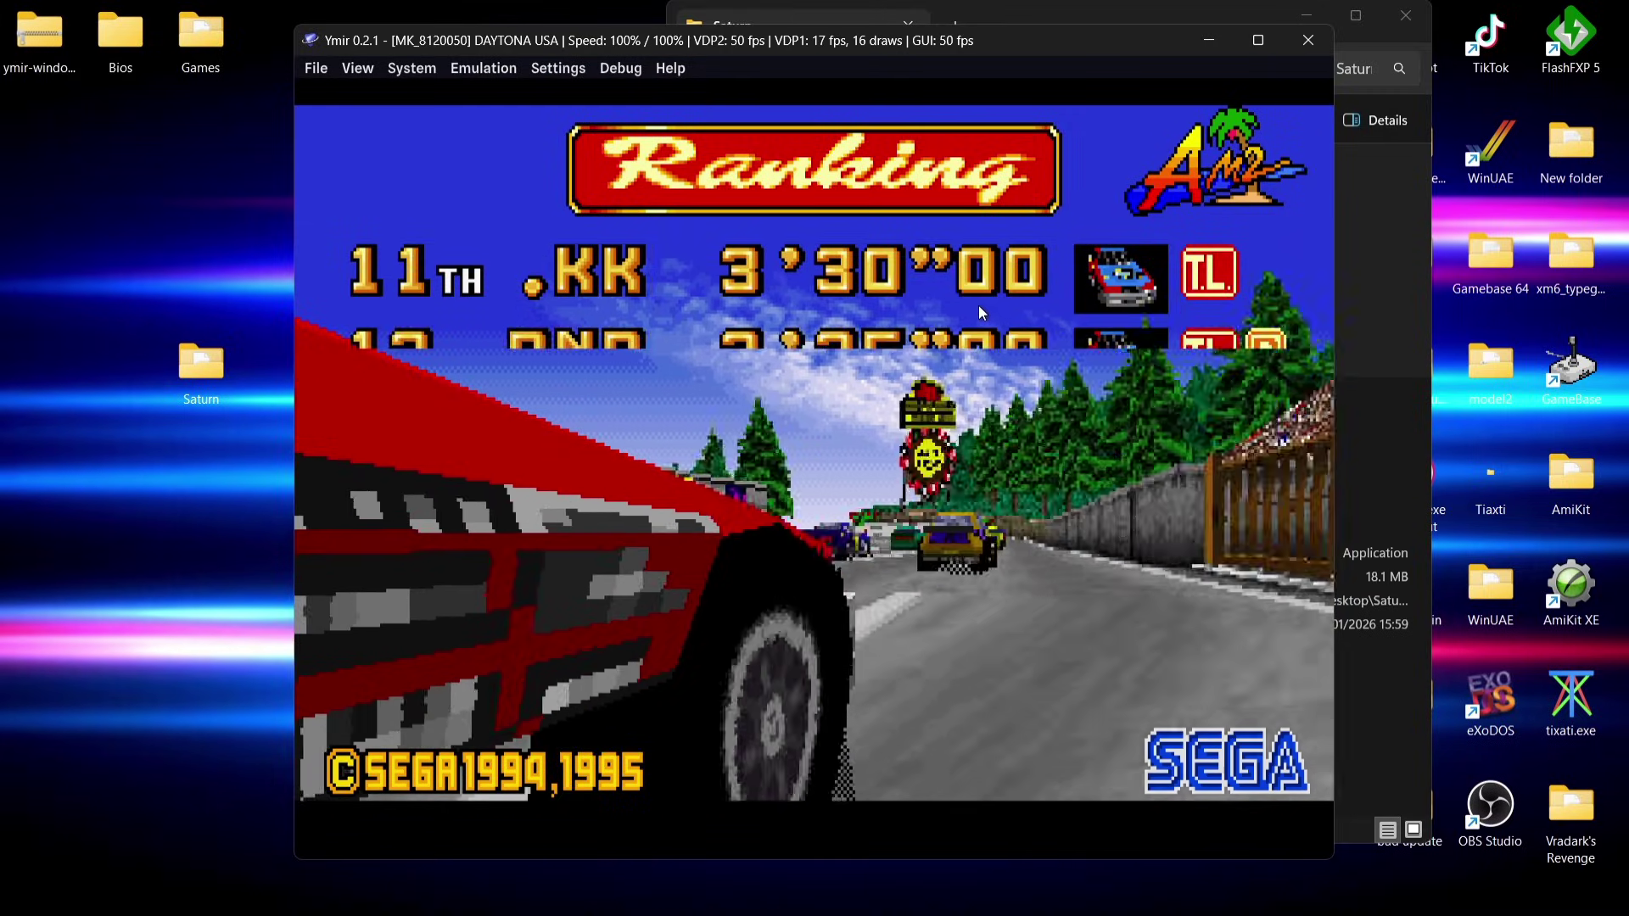
key("alt+Return")
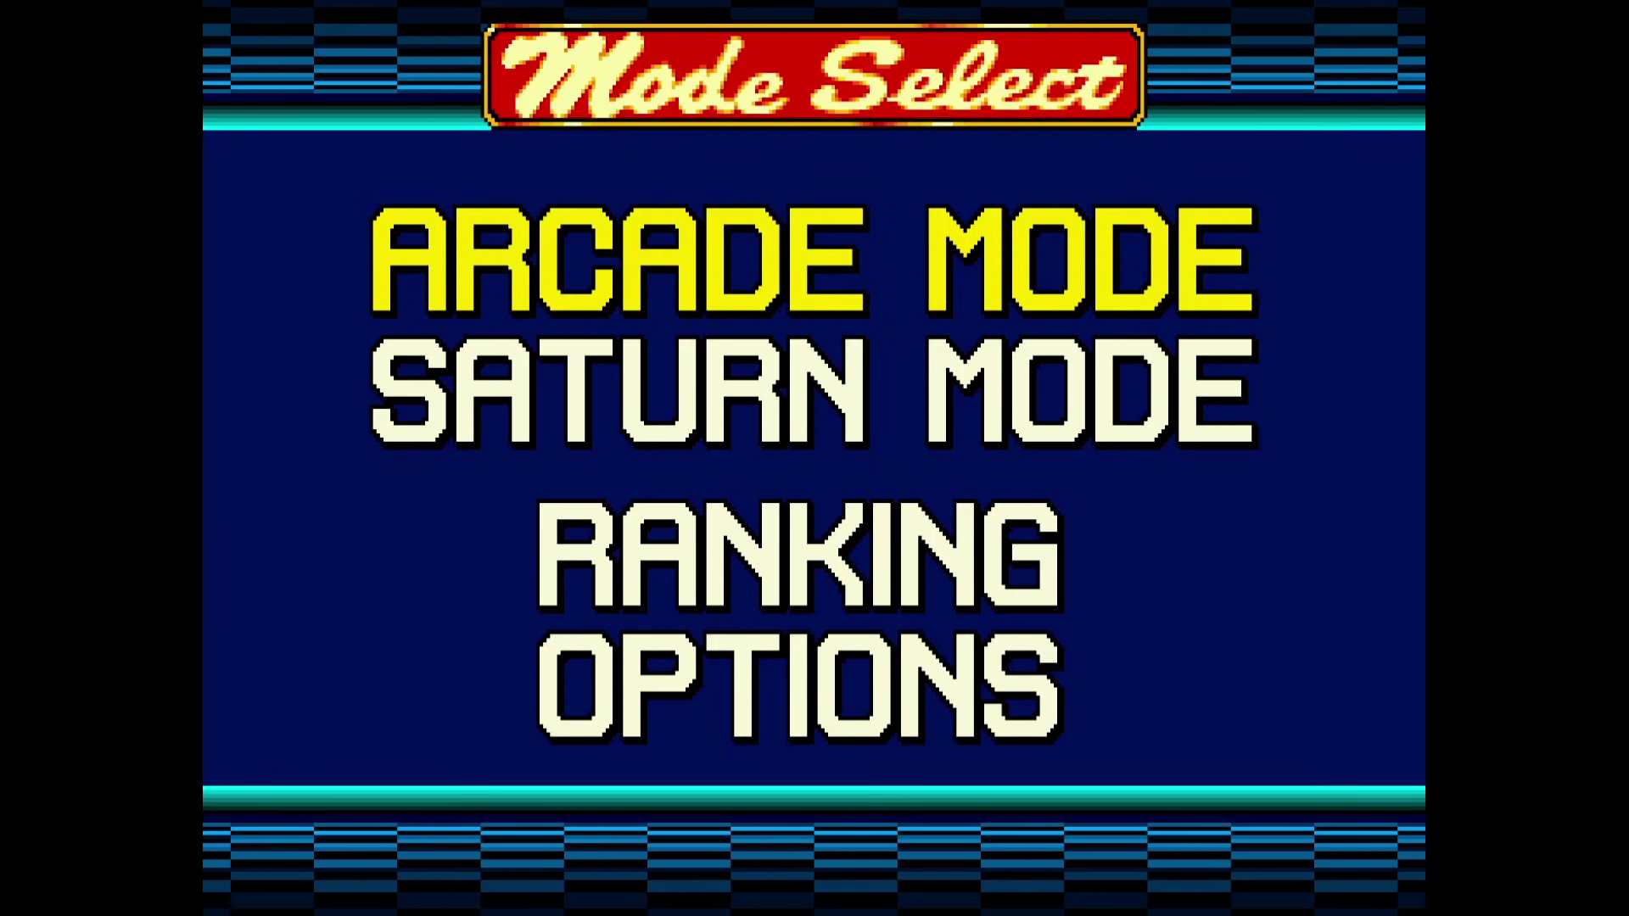
Start an Arcade Mode race on the Beginner circuit with the Automatic car, and pause it back in windowed view
key("Return")
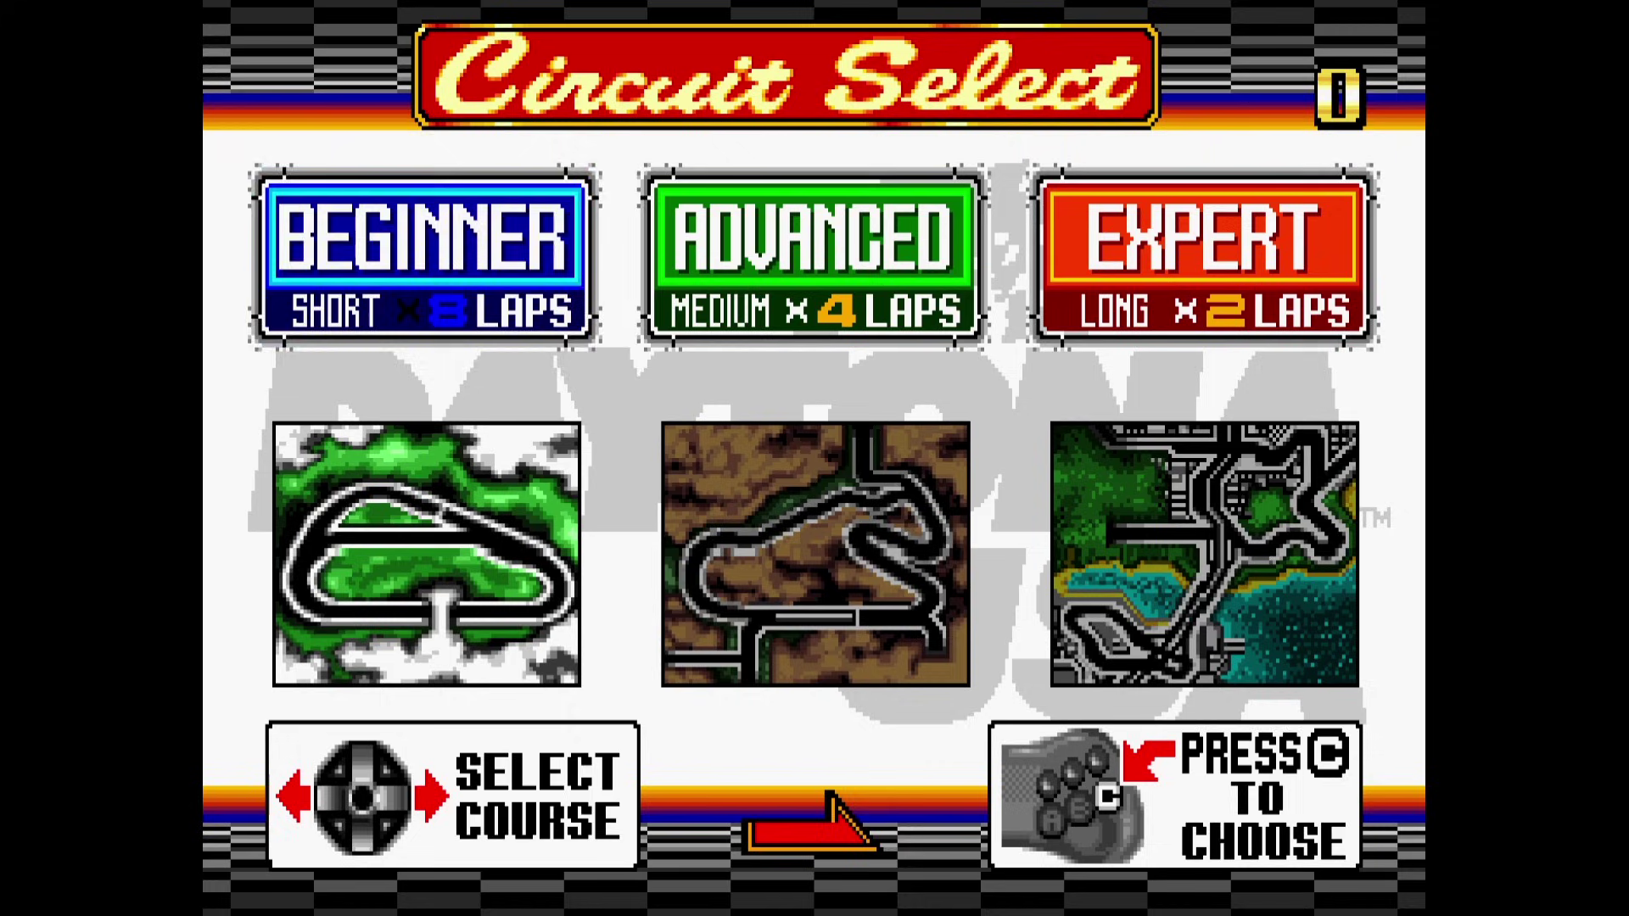
key("Return")
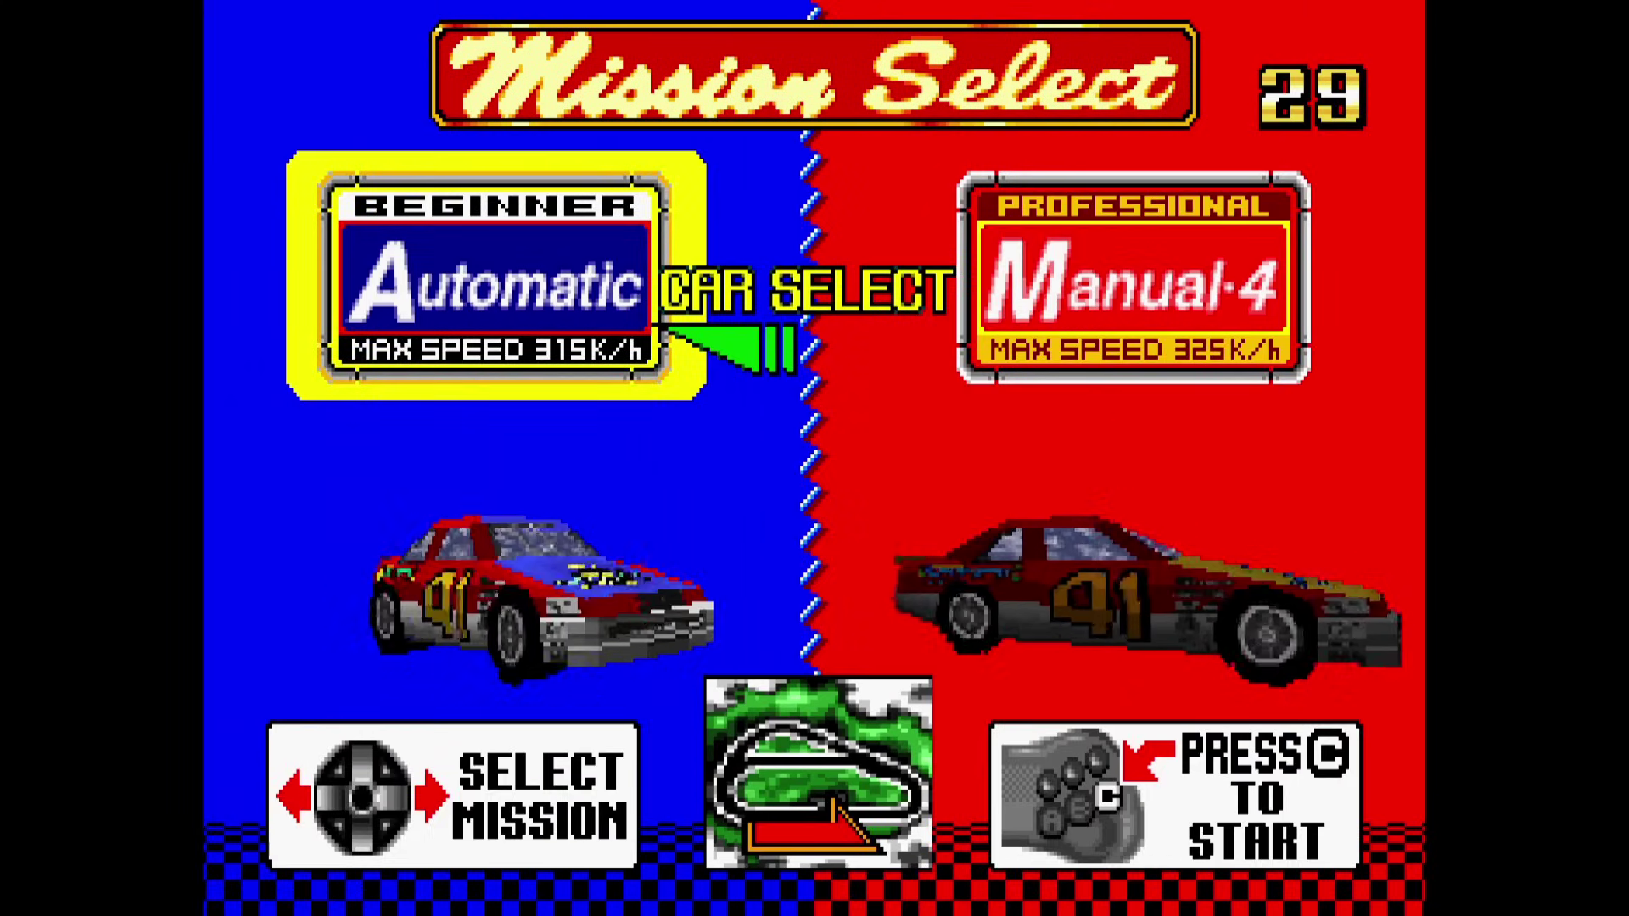
key("Right")
key("Left")
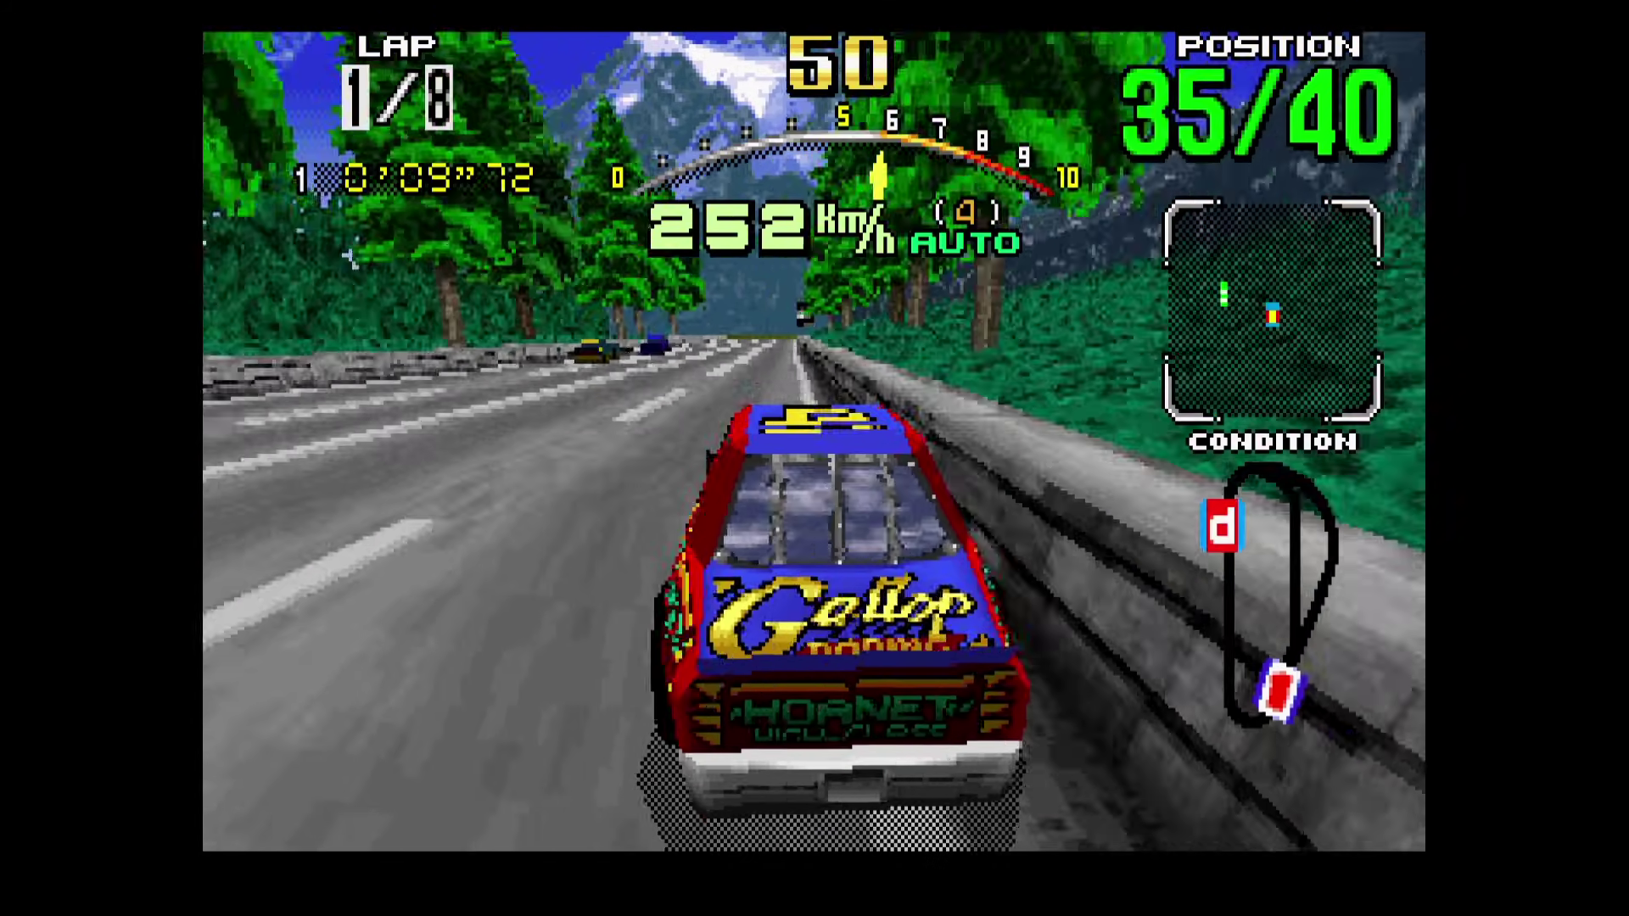
key("Return")
key("alt+Return")
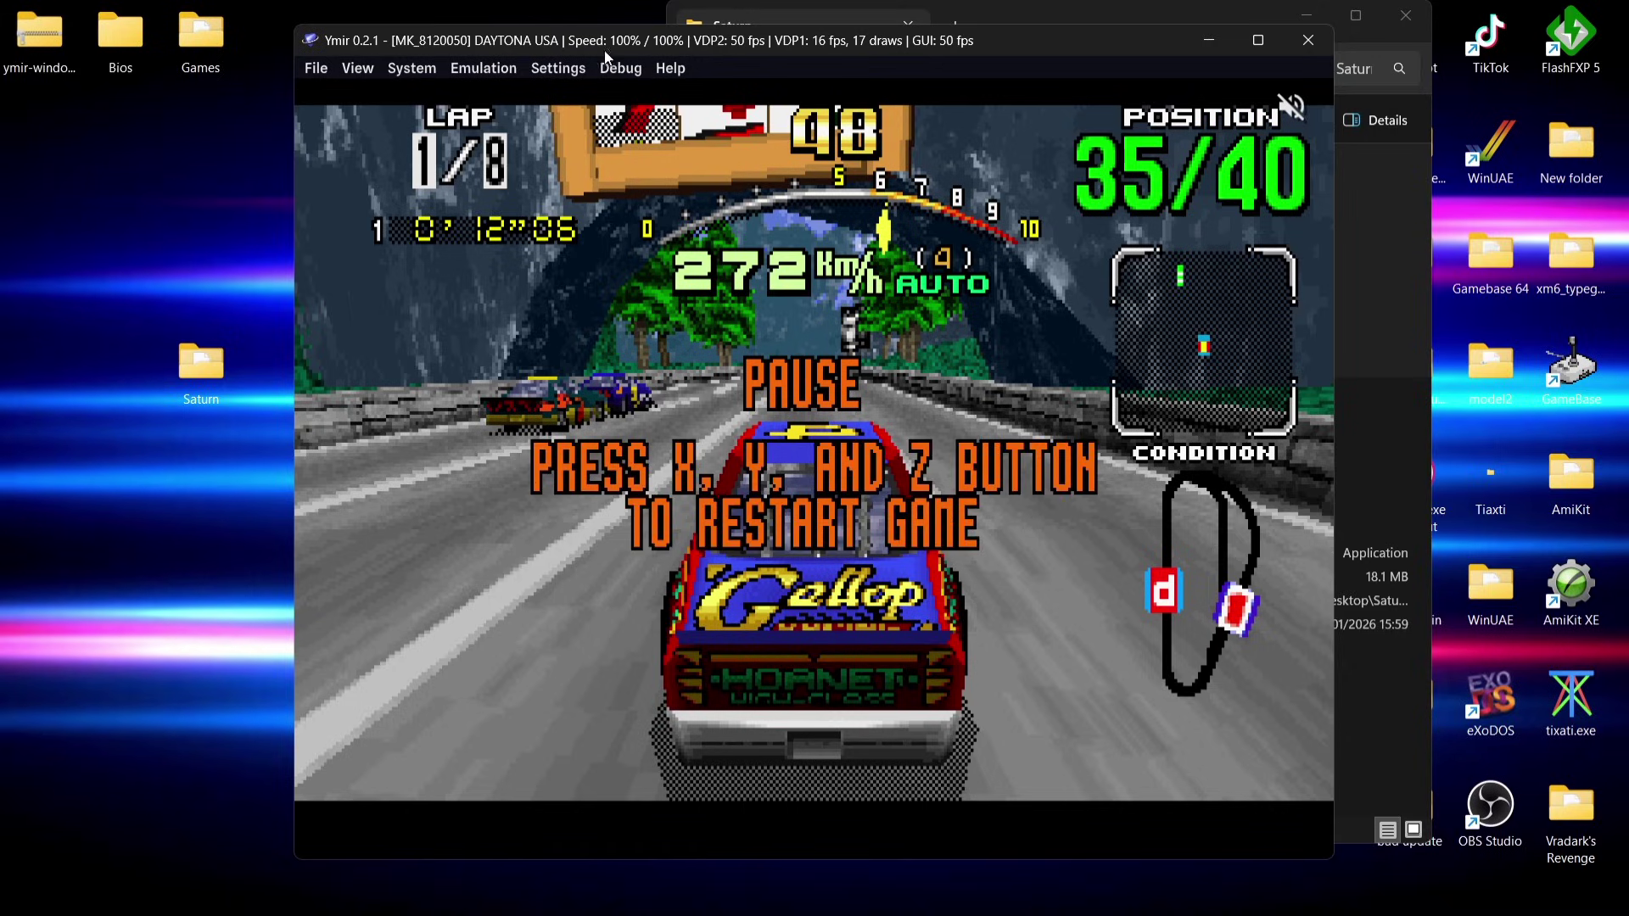
Turn off Mute in the audio settings and close the settings window
left_click(548, 68)
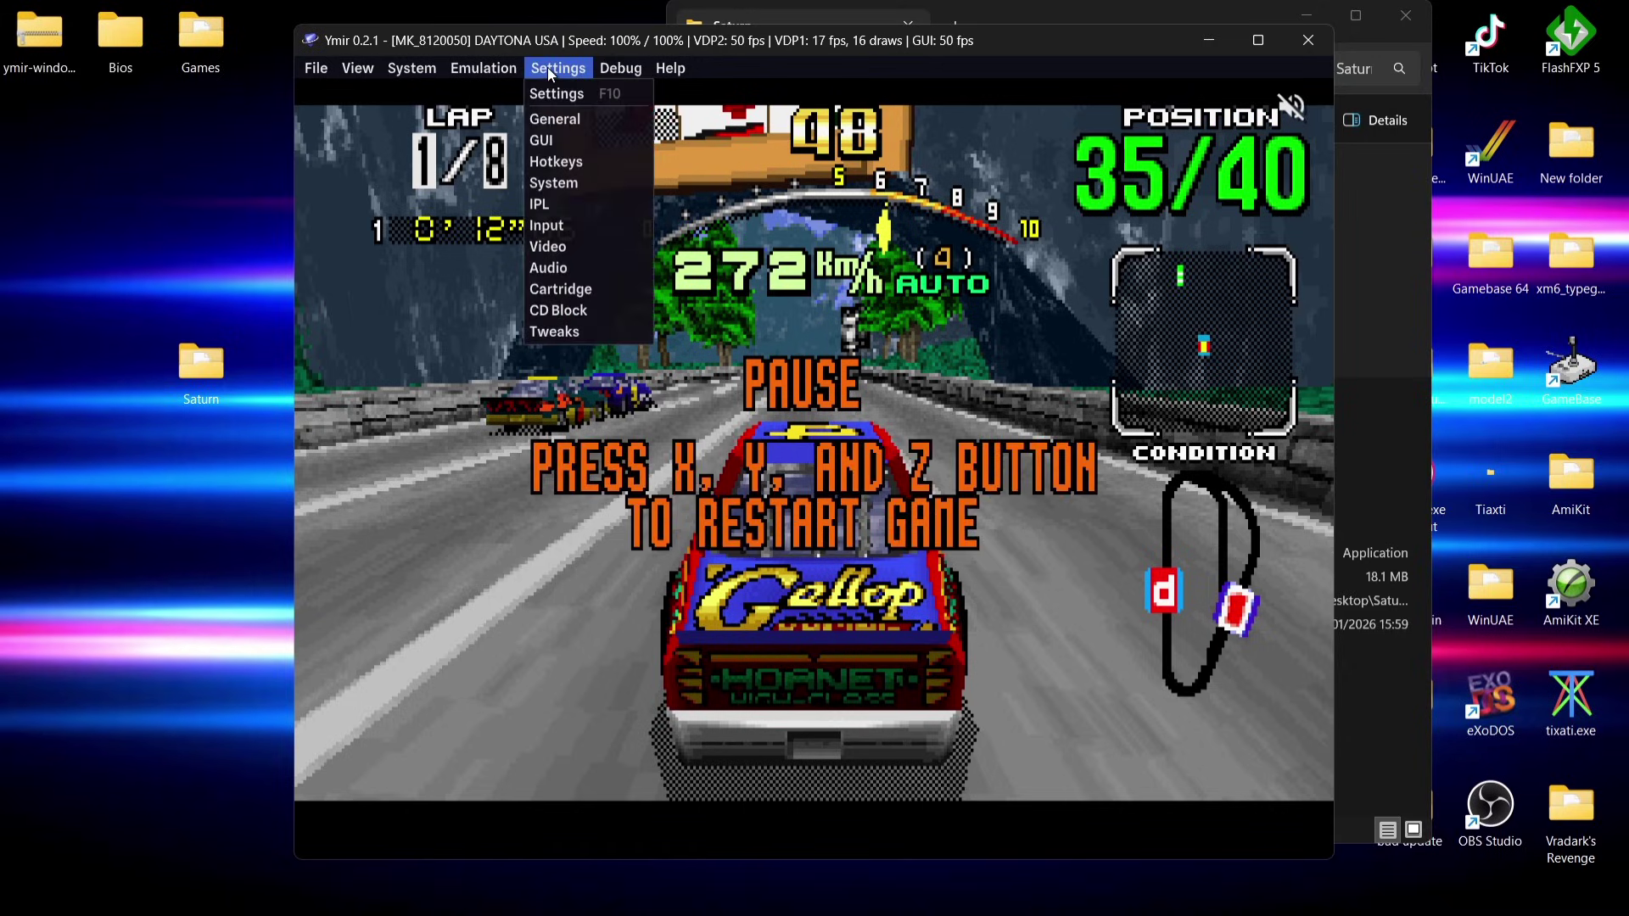
left_click(573, 268)
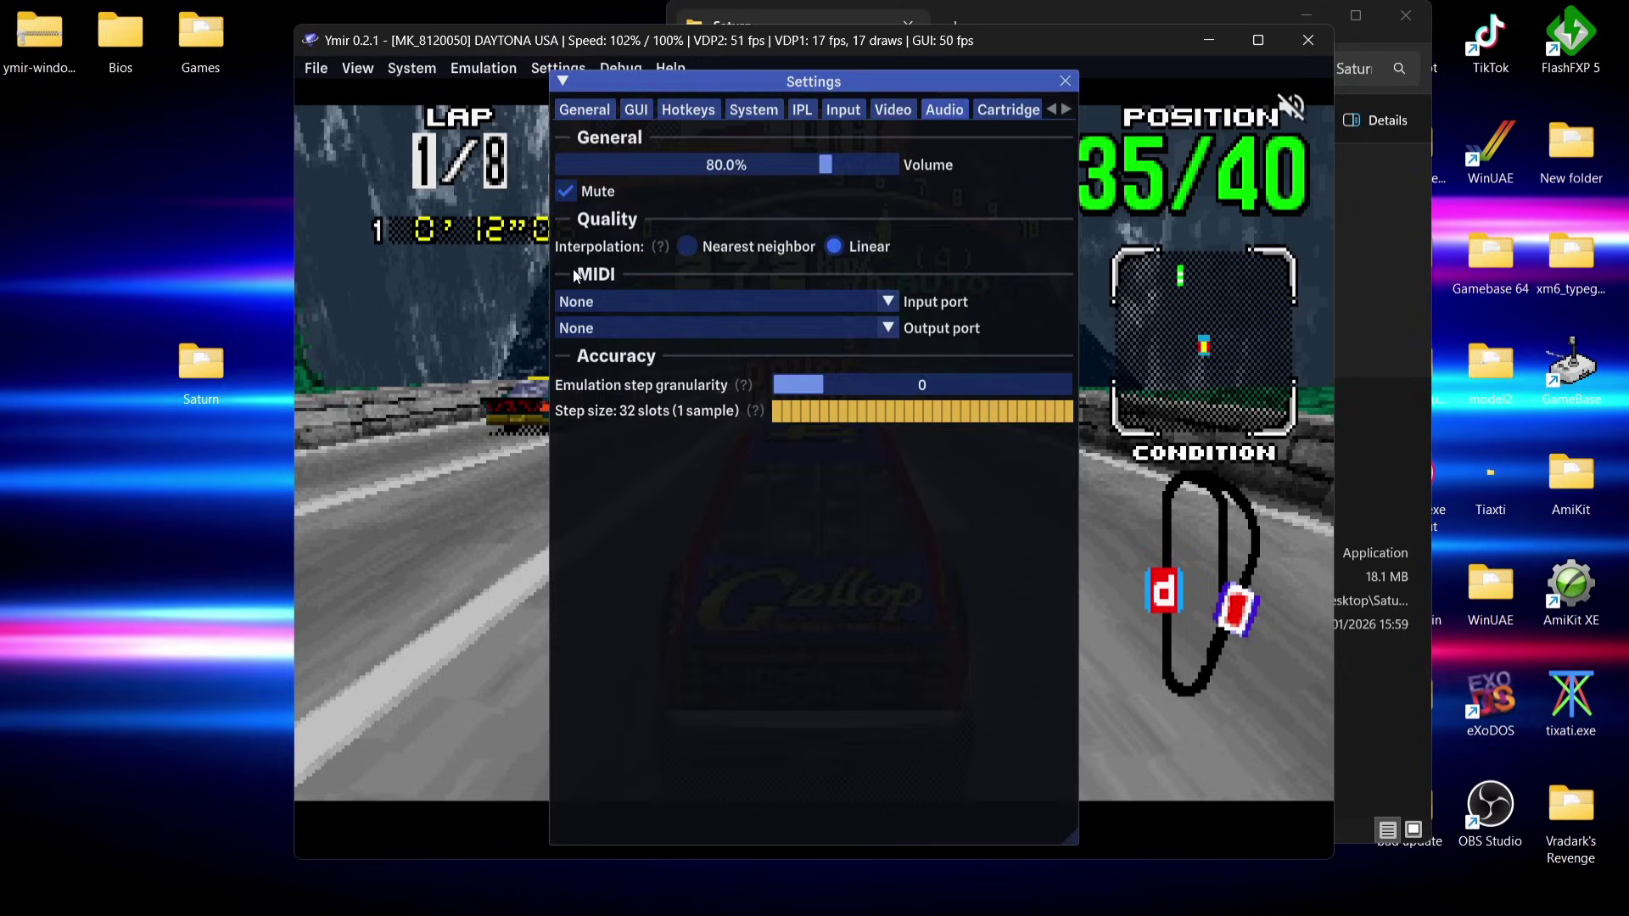
left_click(567, 191)
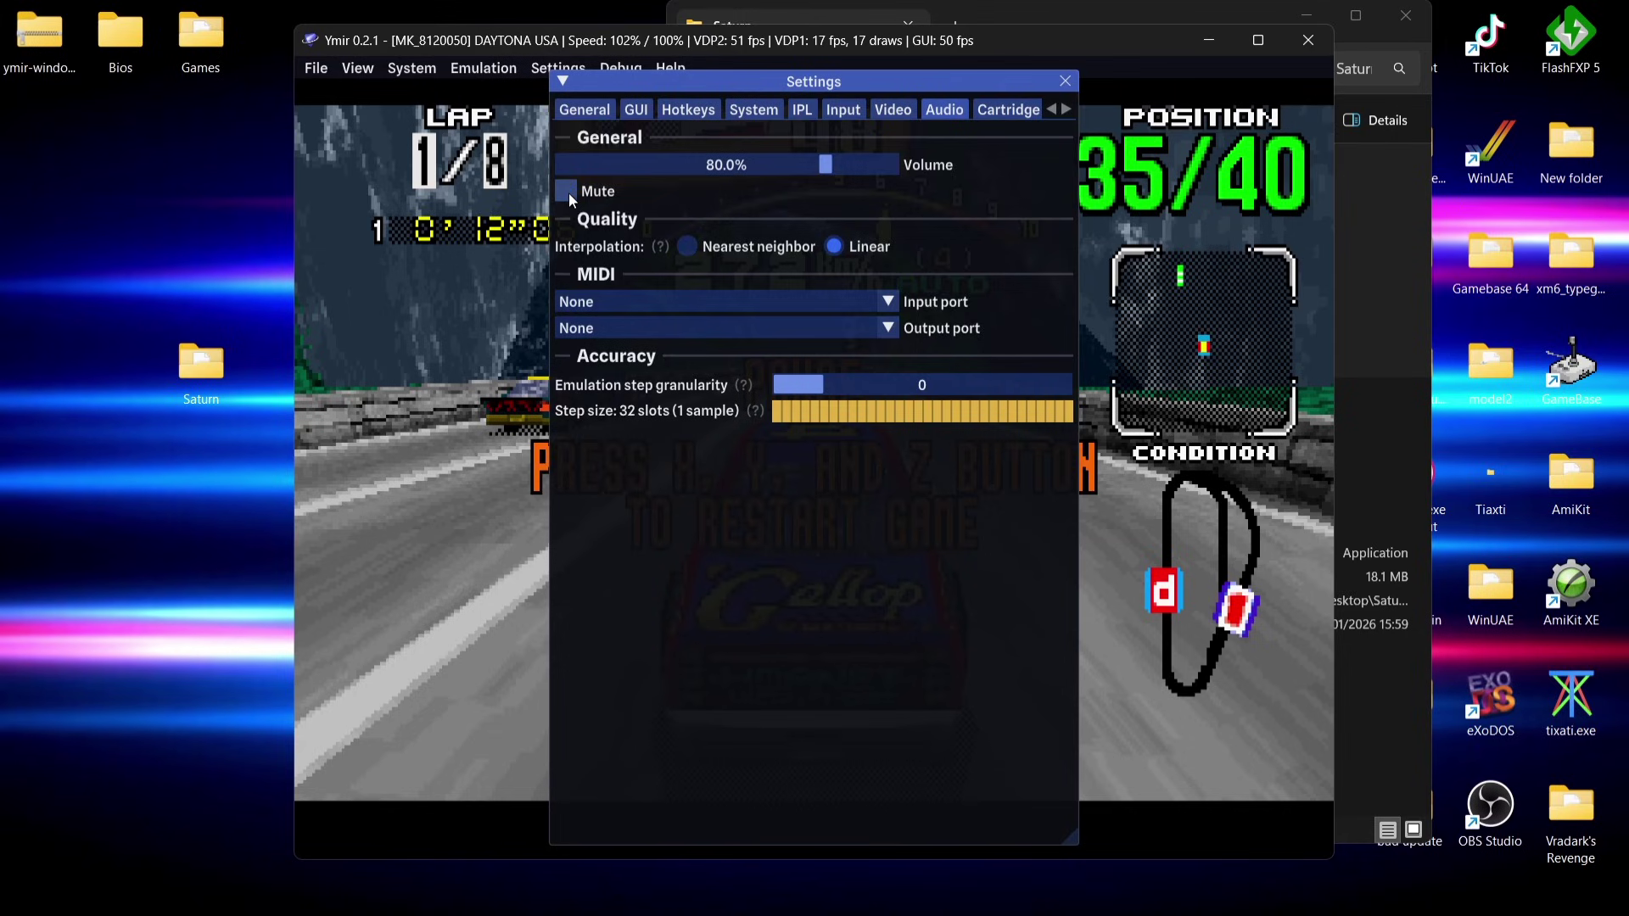
key("Escape")
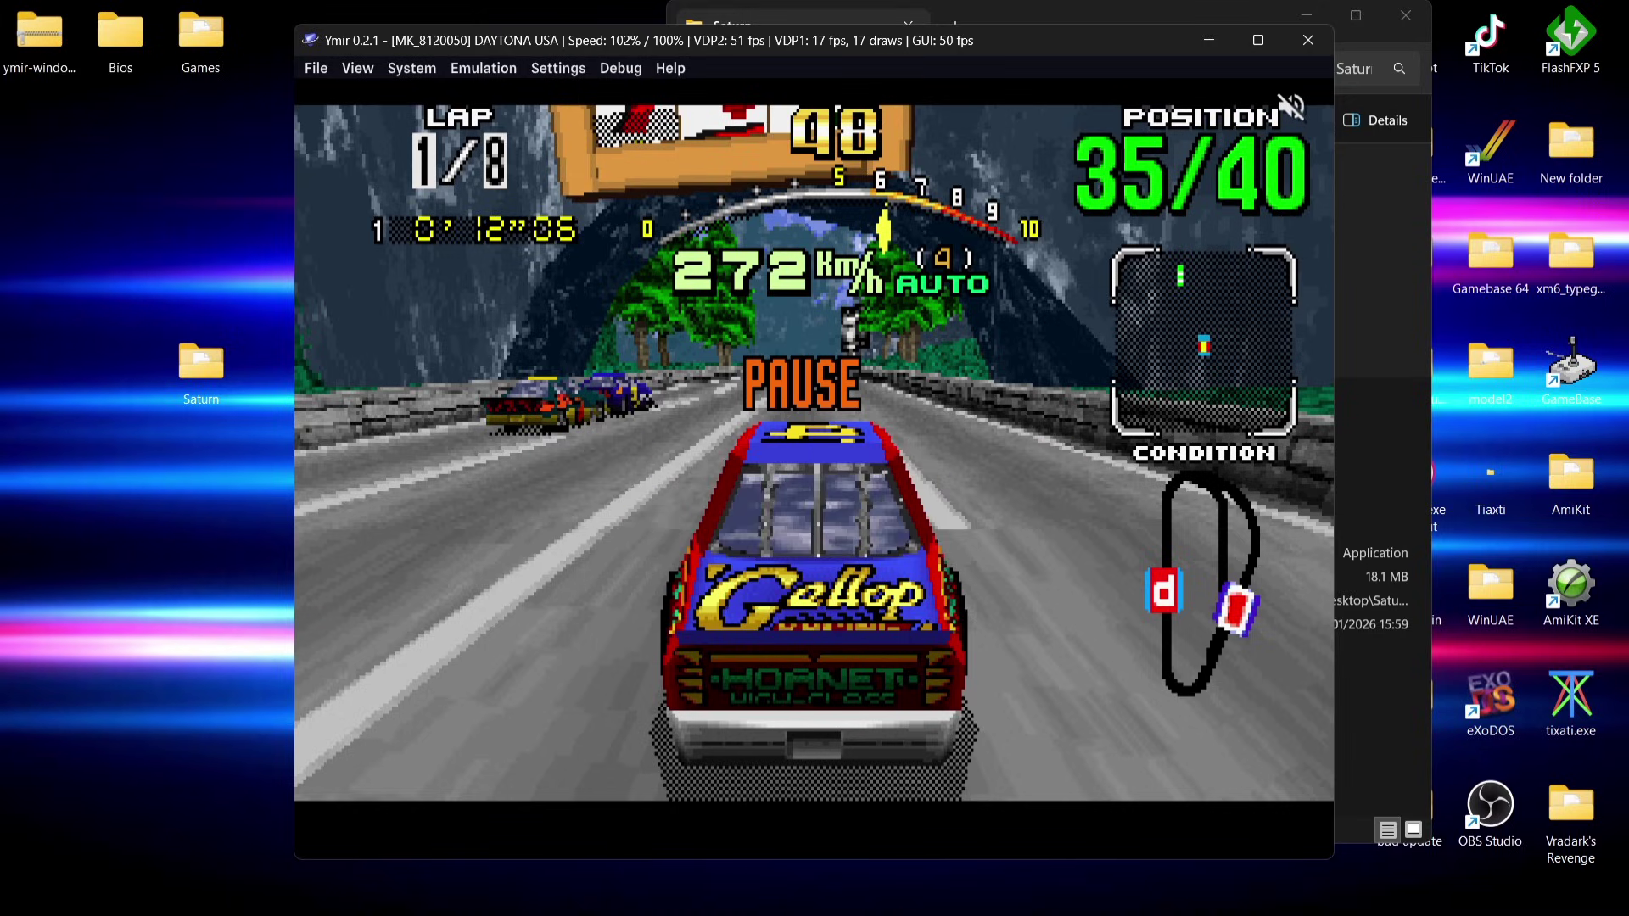
Turn on Force integer scaling in the video settings and preview the paused game in full screen
left_click(550, 68)
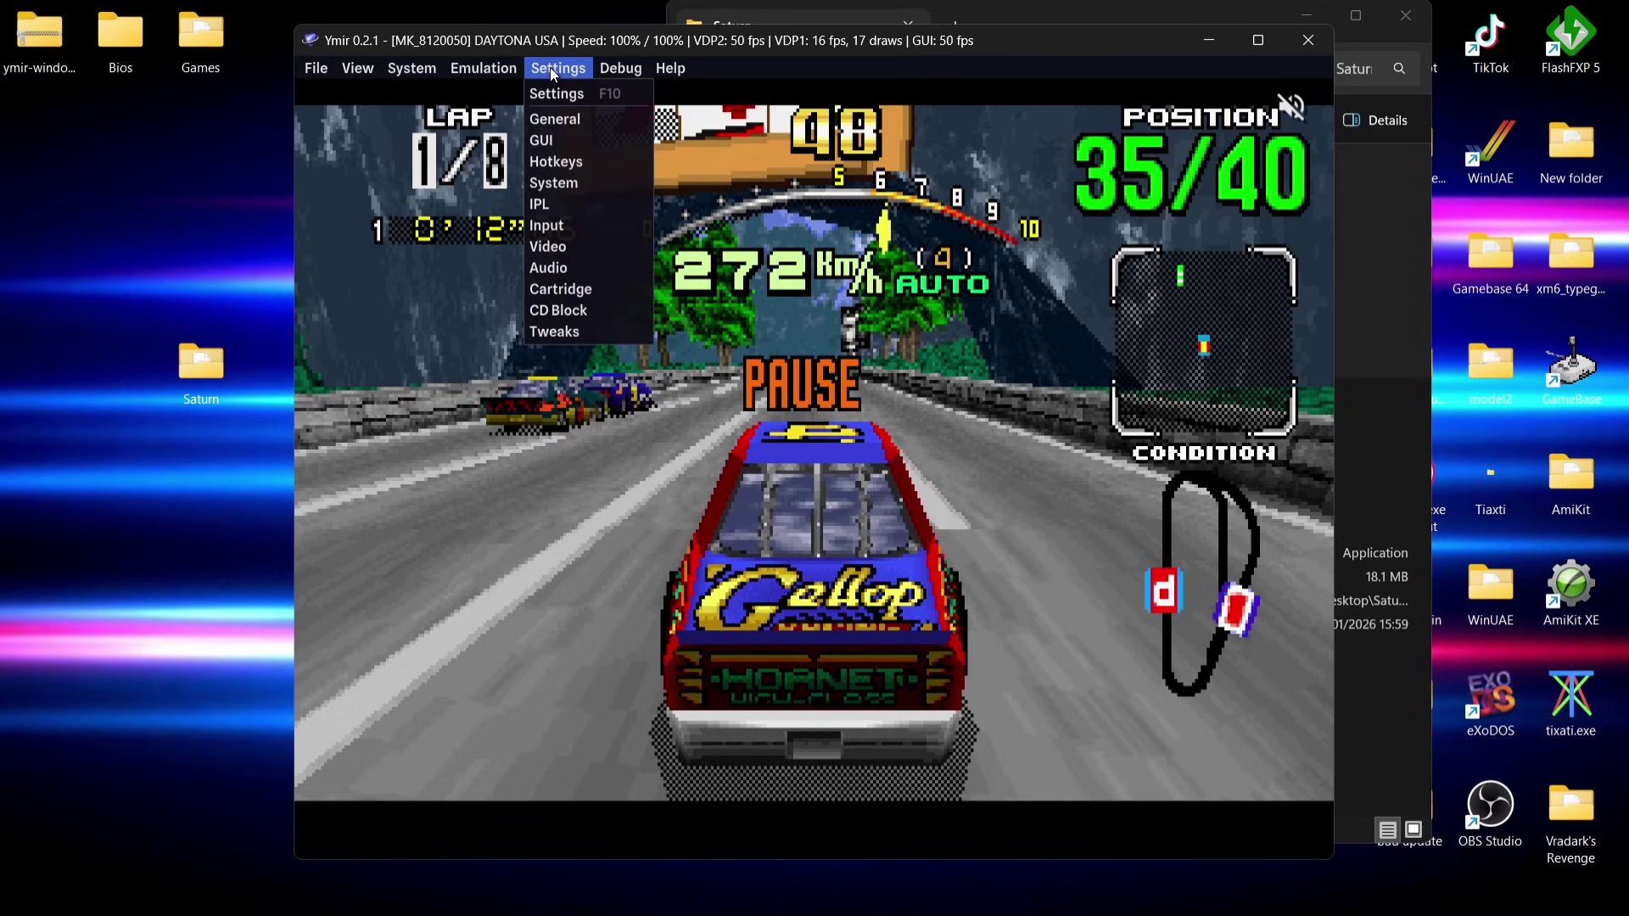
left_click(547, 247)
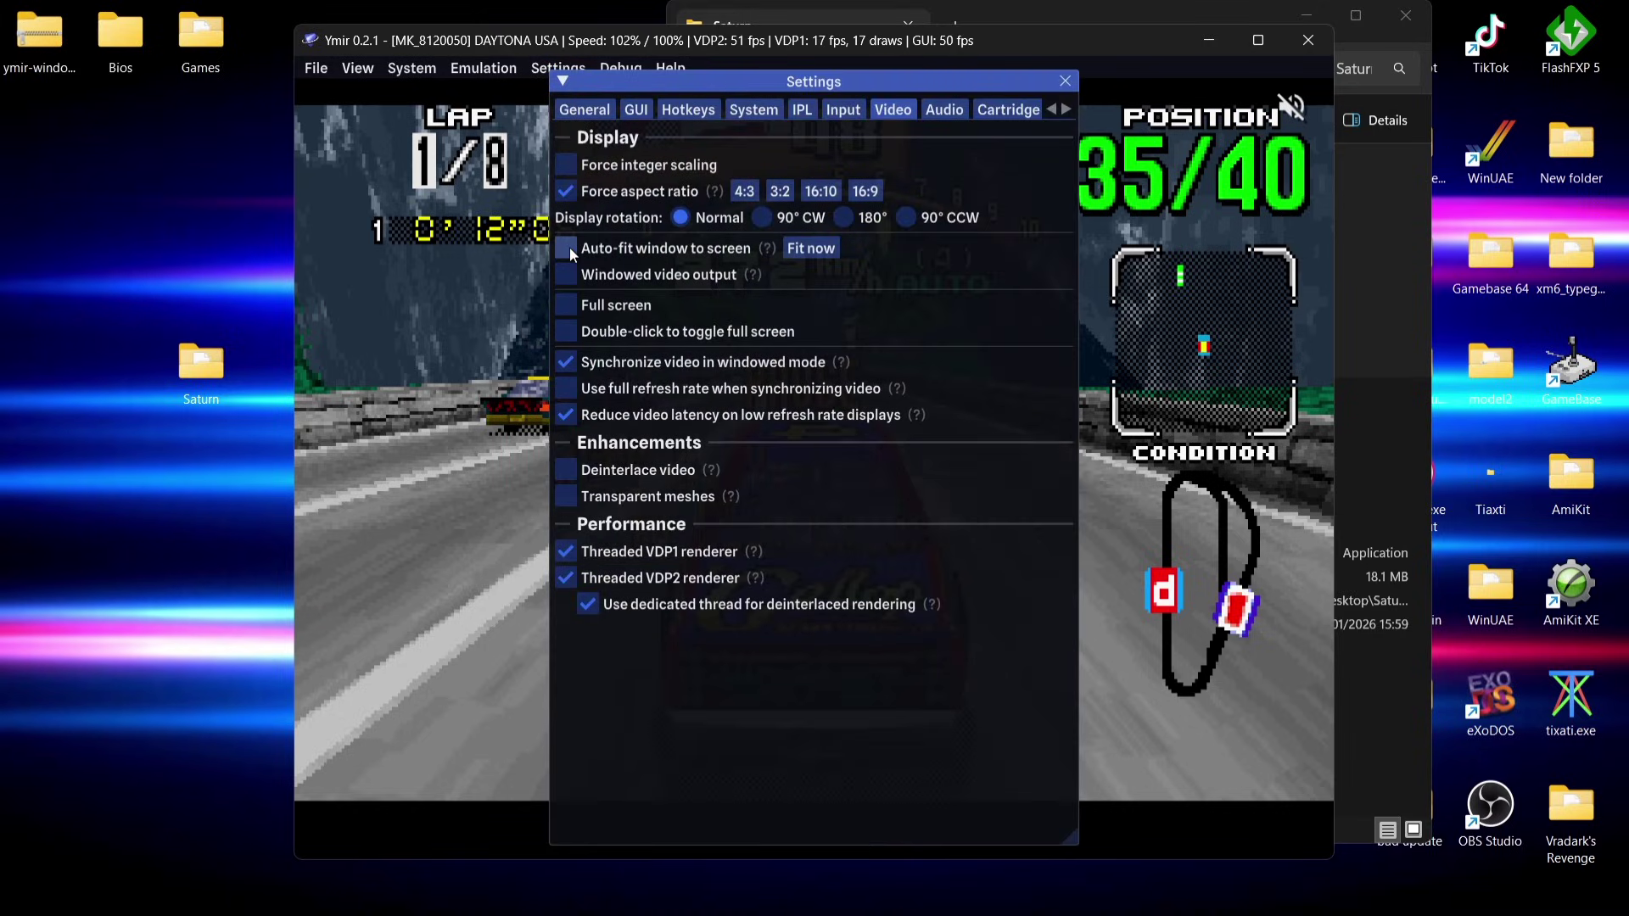
left_click(573, 162)
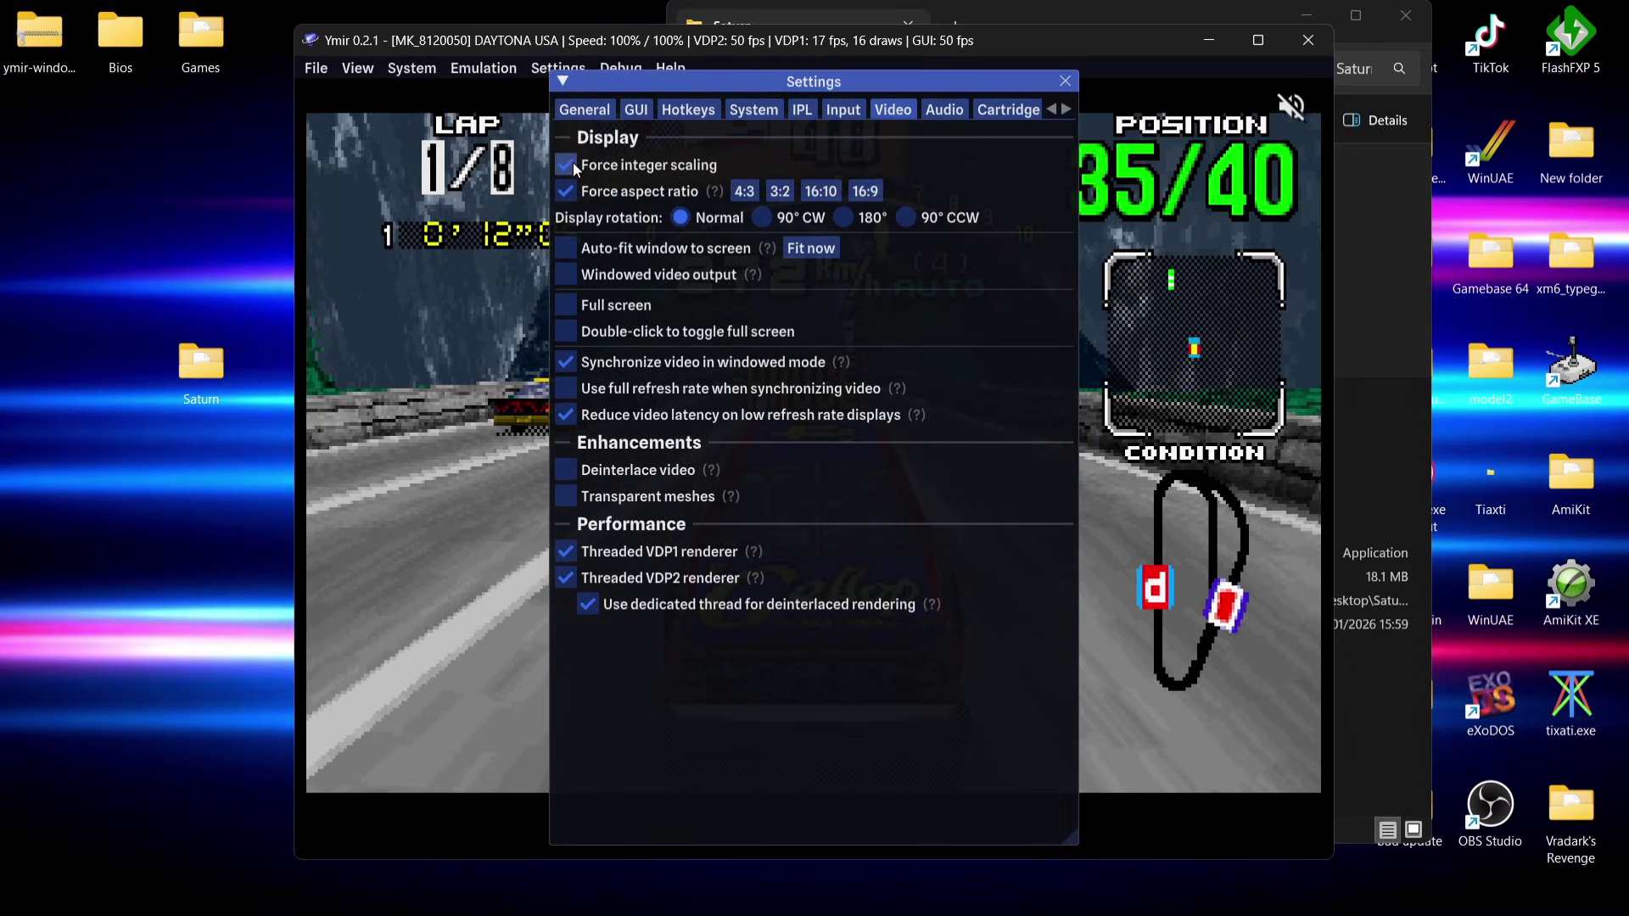
left_click(1066, 81)
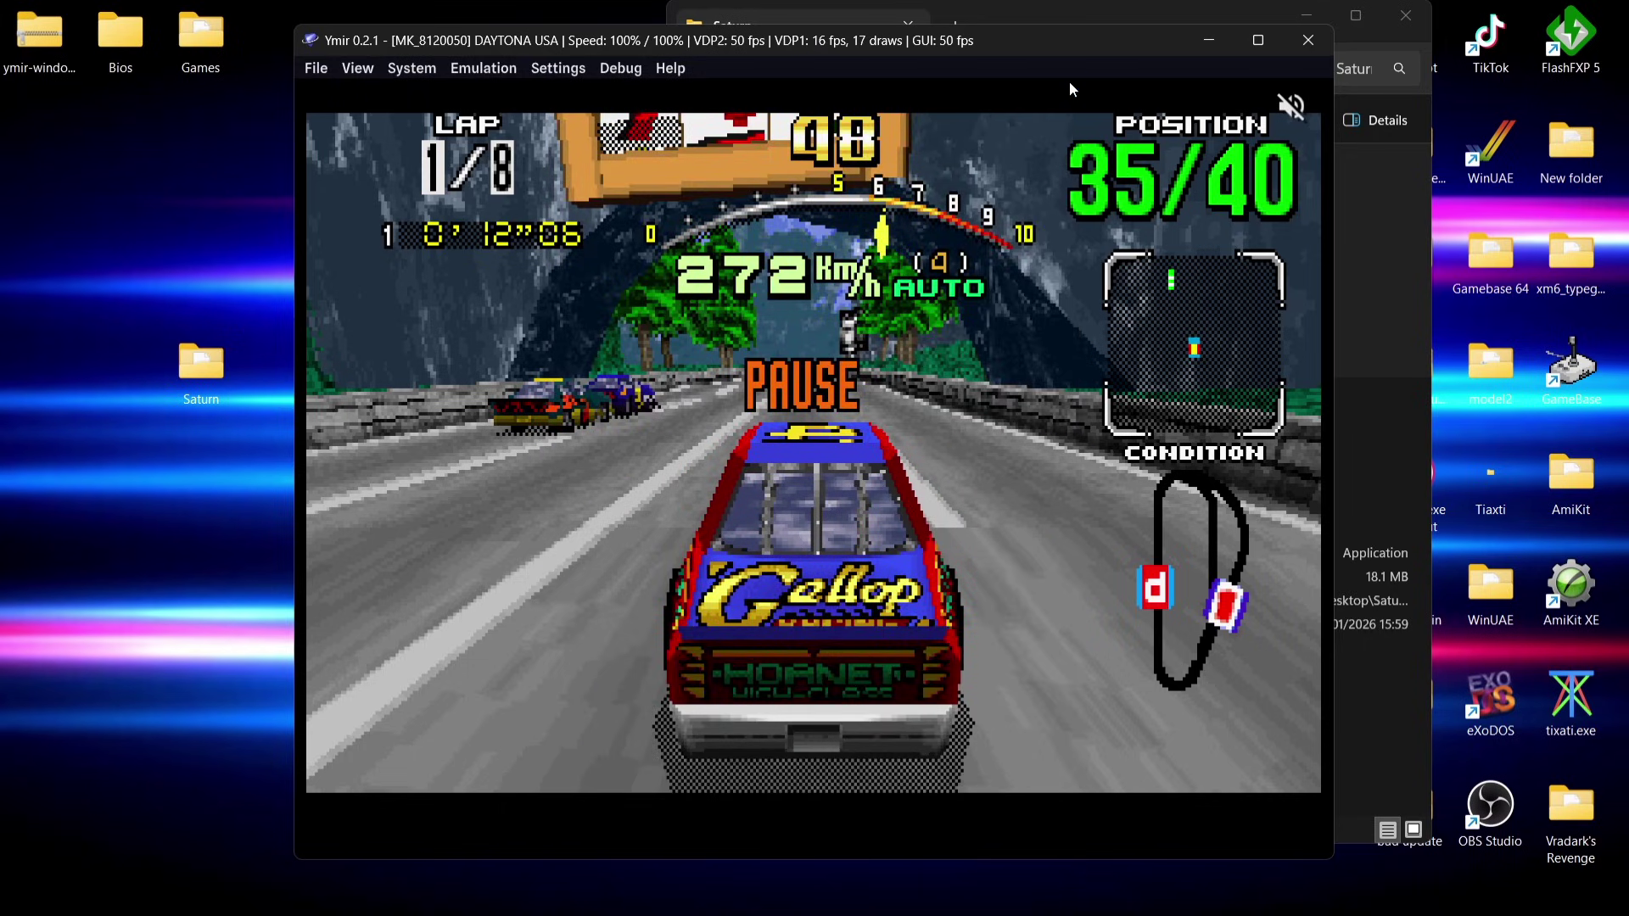
key("alt+Return")
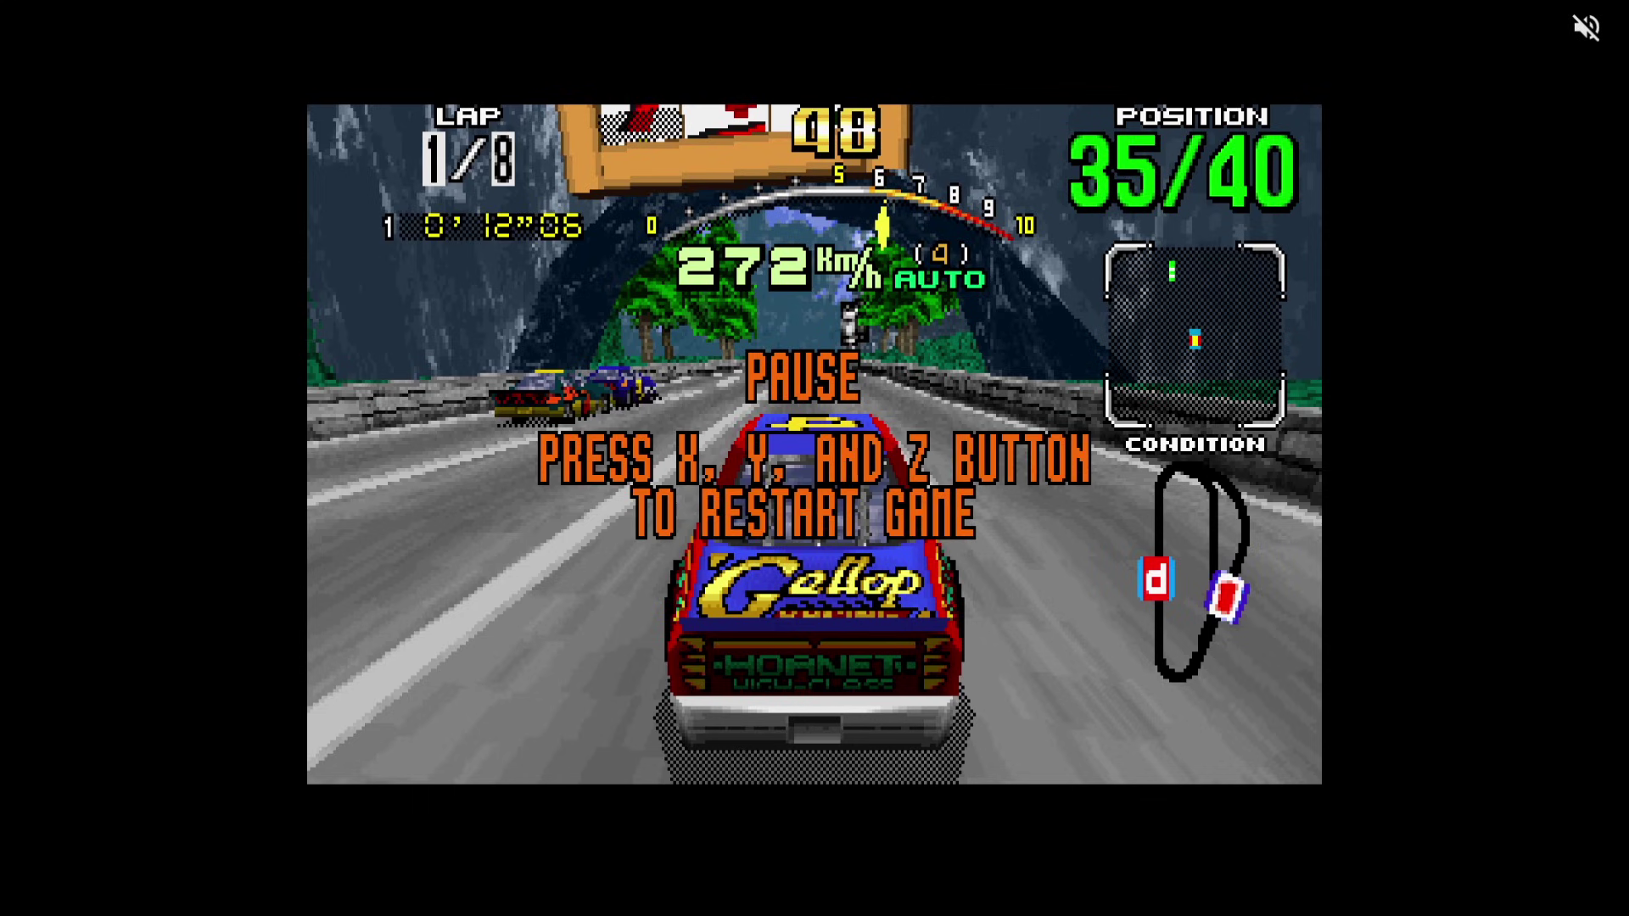
key("Return")
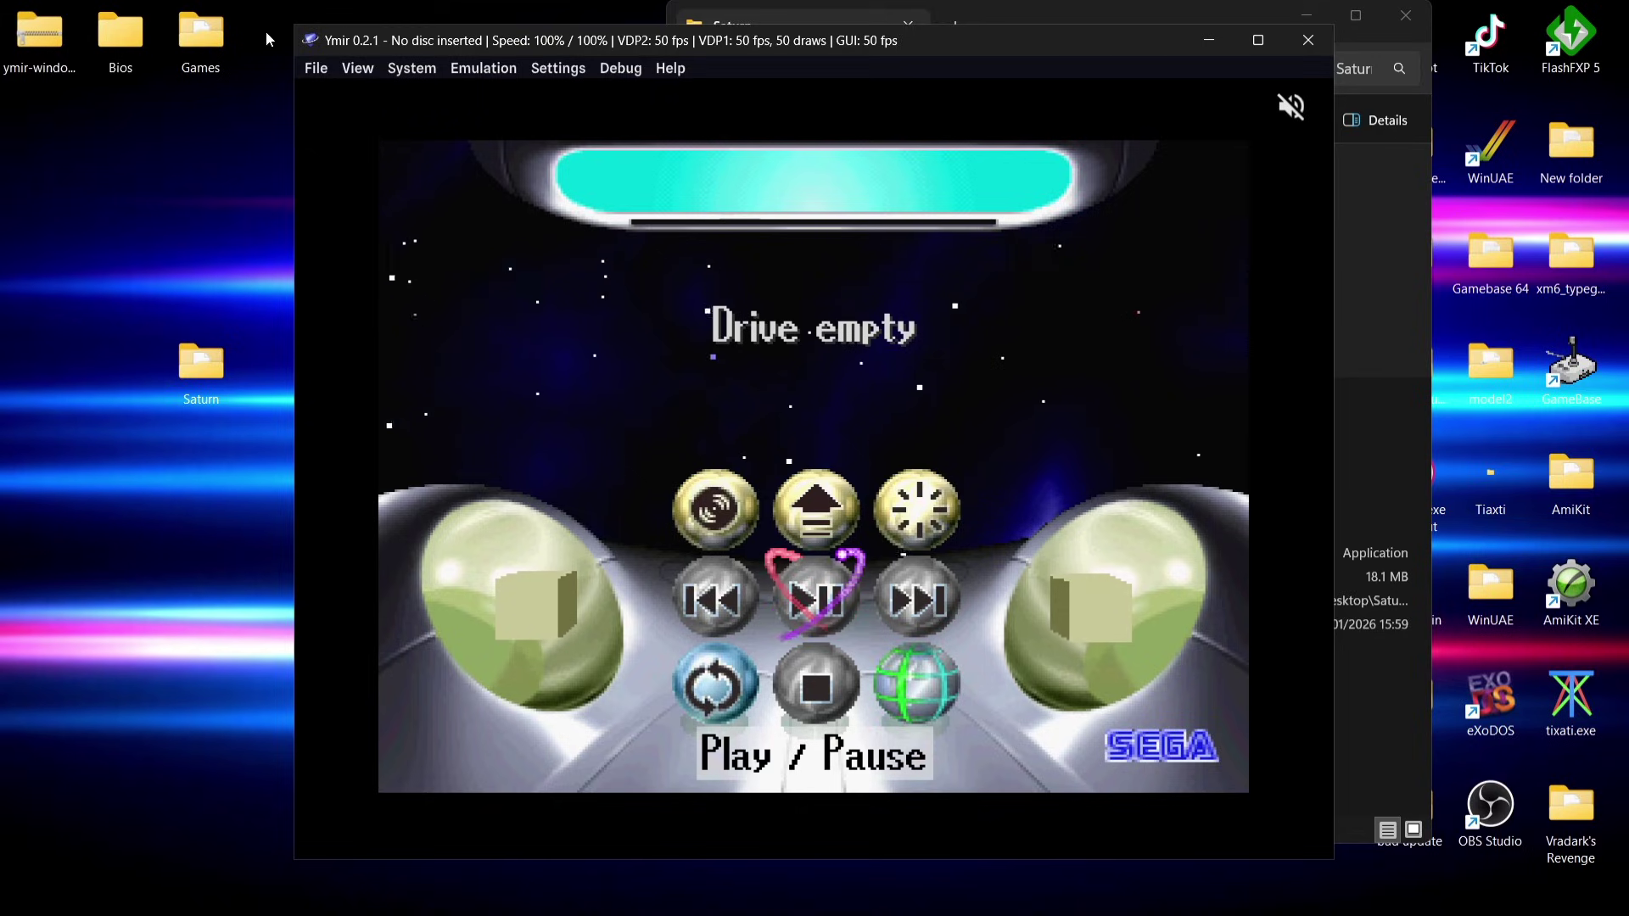
Load the disc image NiGHTS into Dreams... (Europe).cue from the Nights into Dreams folder in Games
left_click(314, 71)
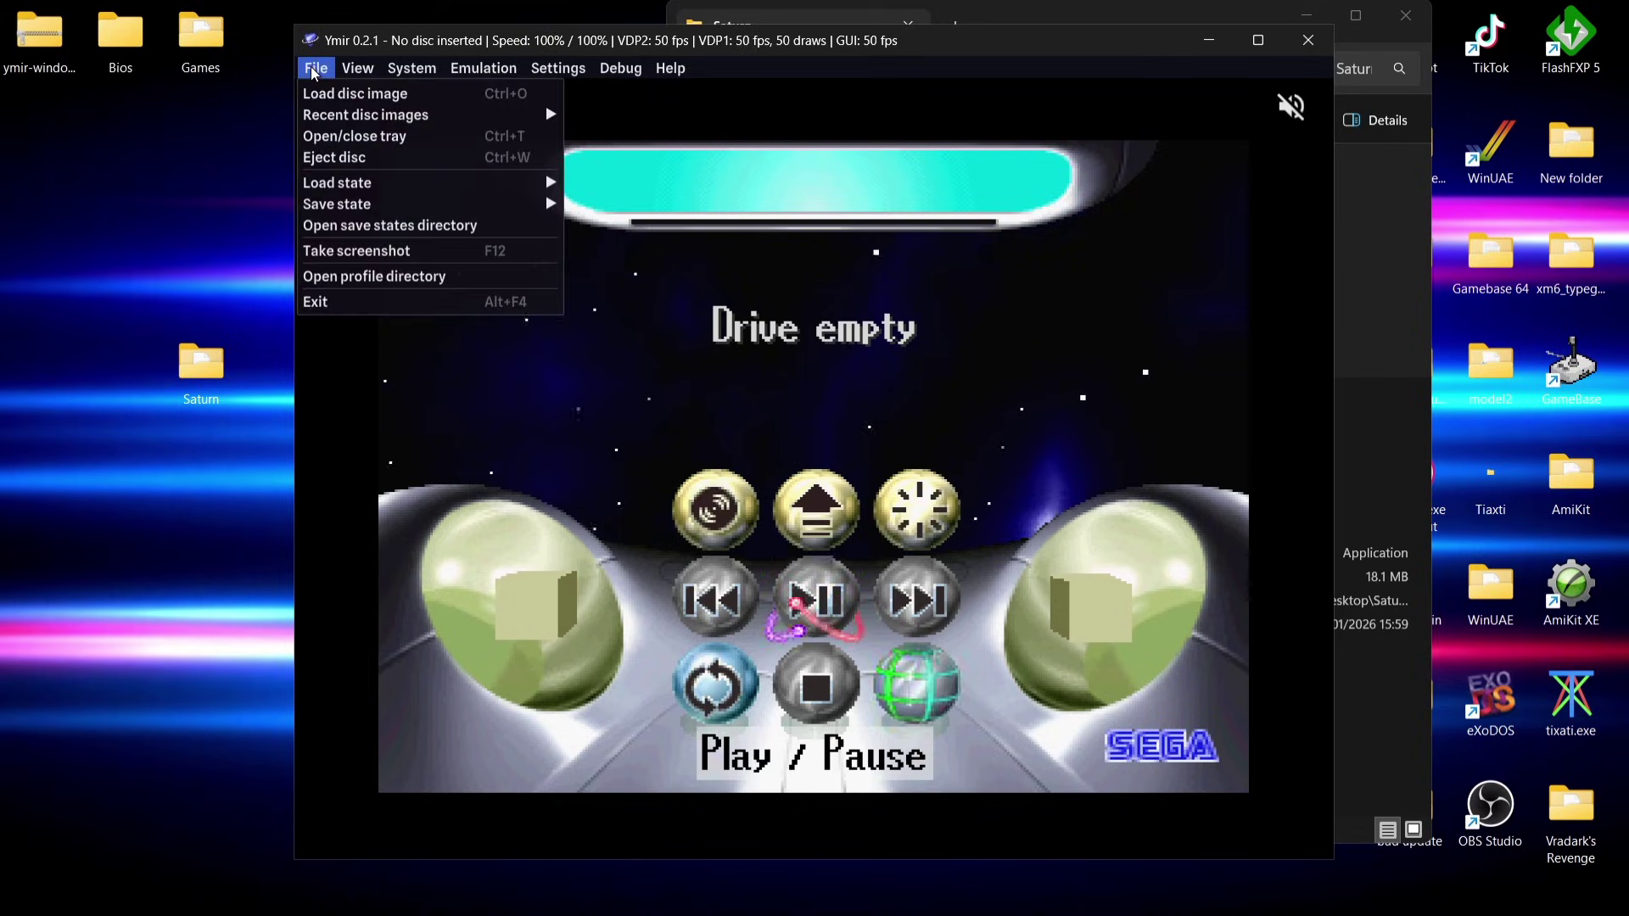
left_click(323, 95)
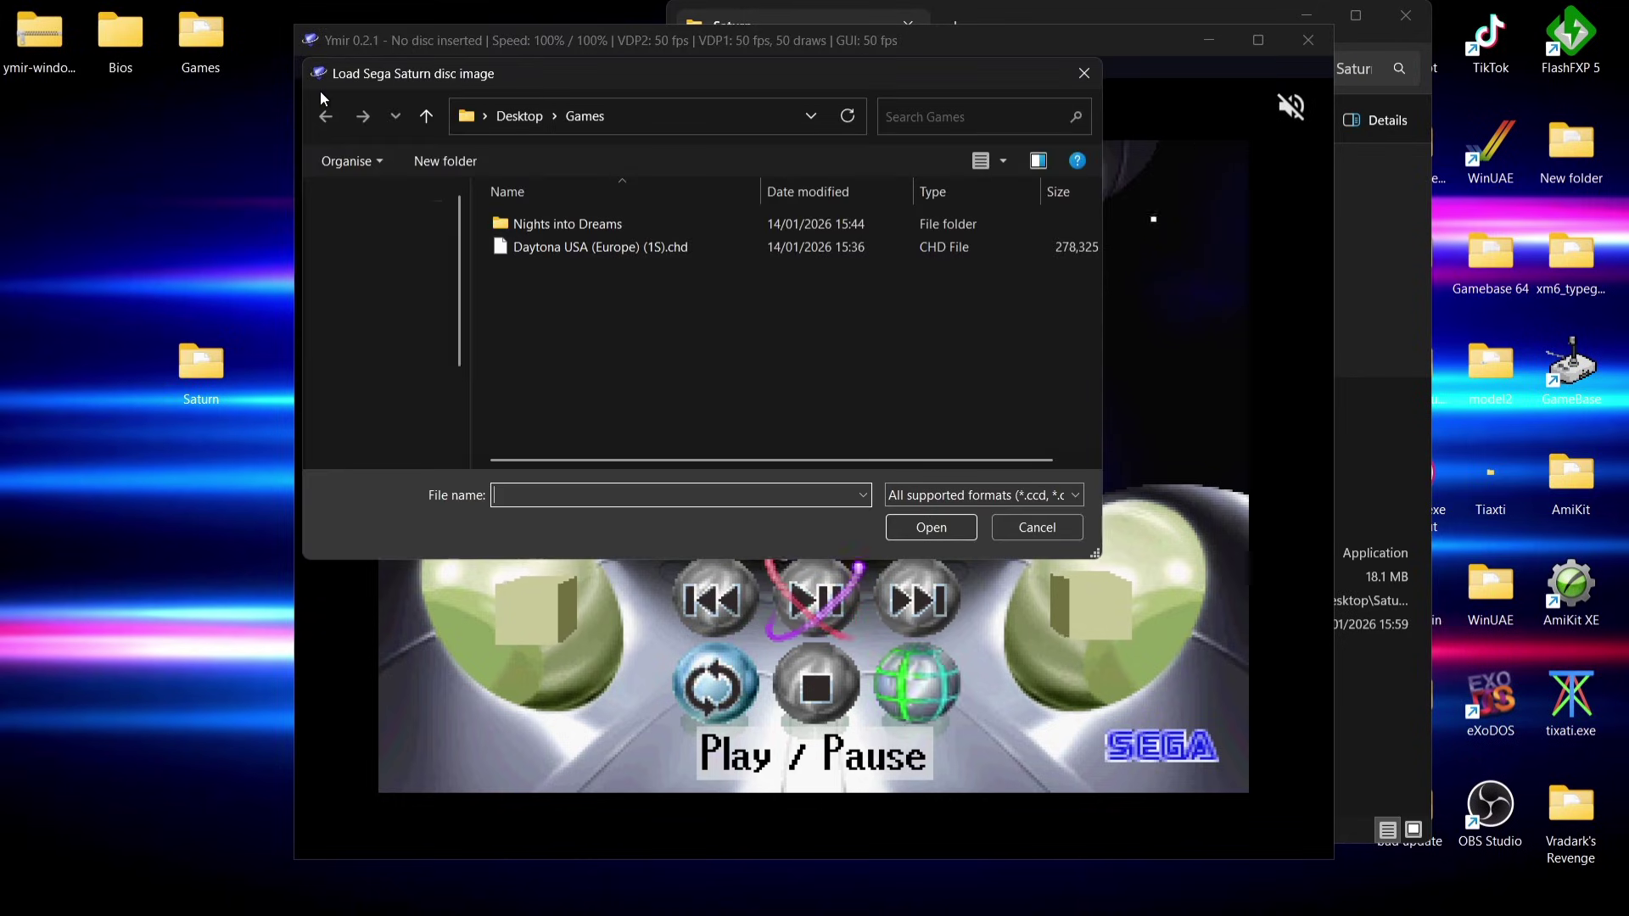
double_click(600, 222)
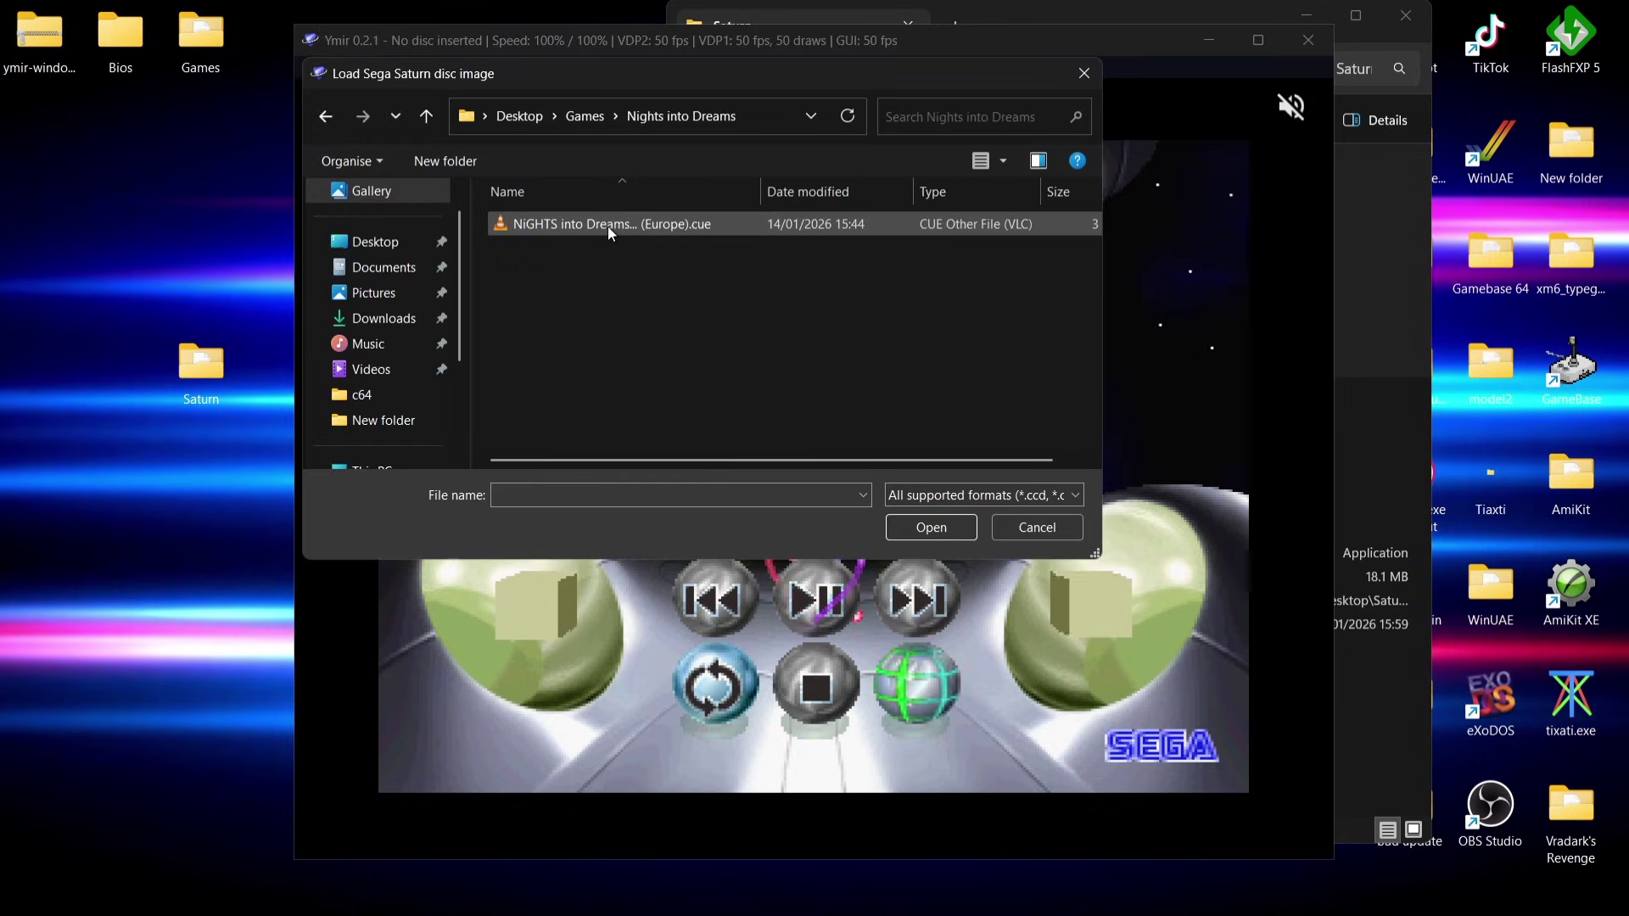
double_click(608, 225)
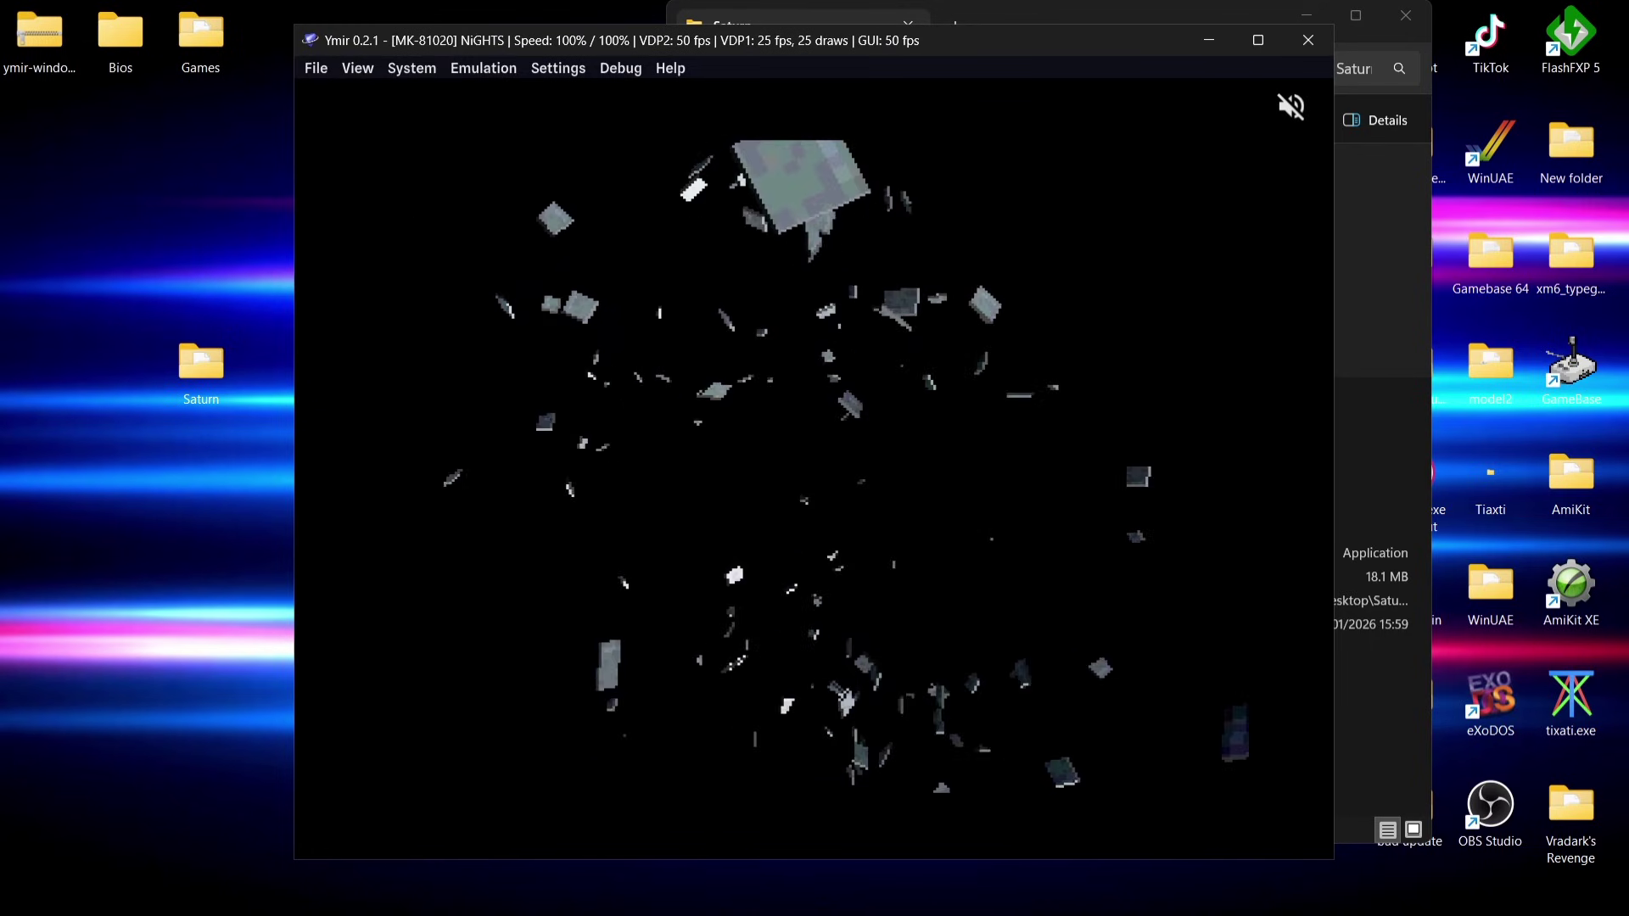
Unmute the sound in the audio settings and close the settings window
left_click(557, 68)
left_click(564, 264)
left_click(566, 190)
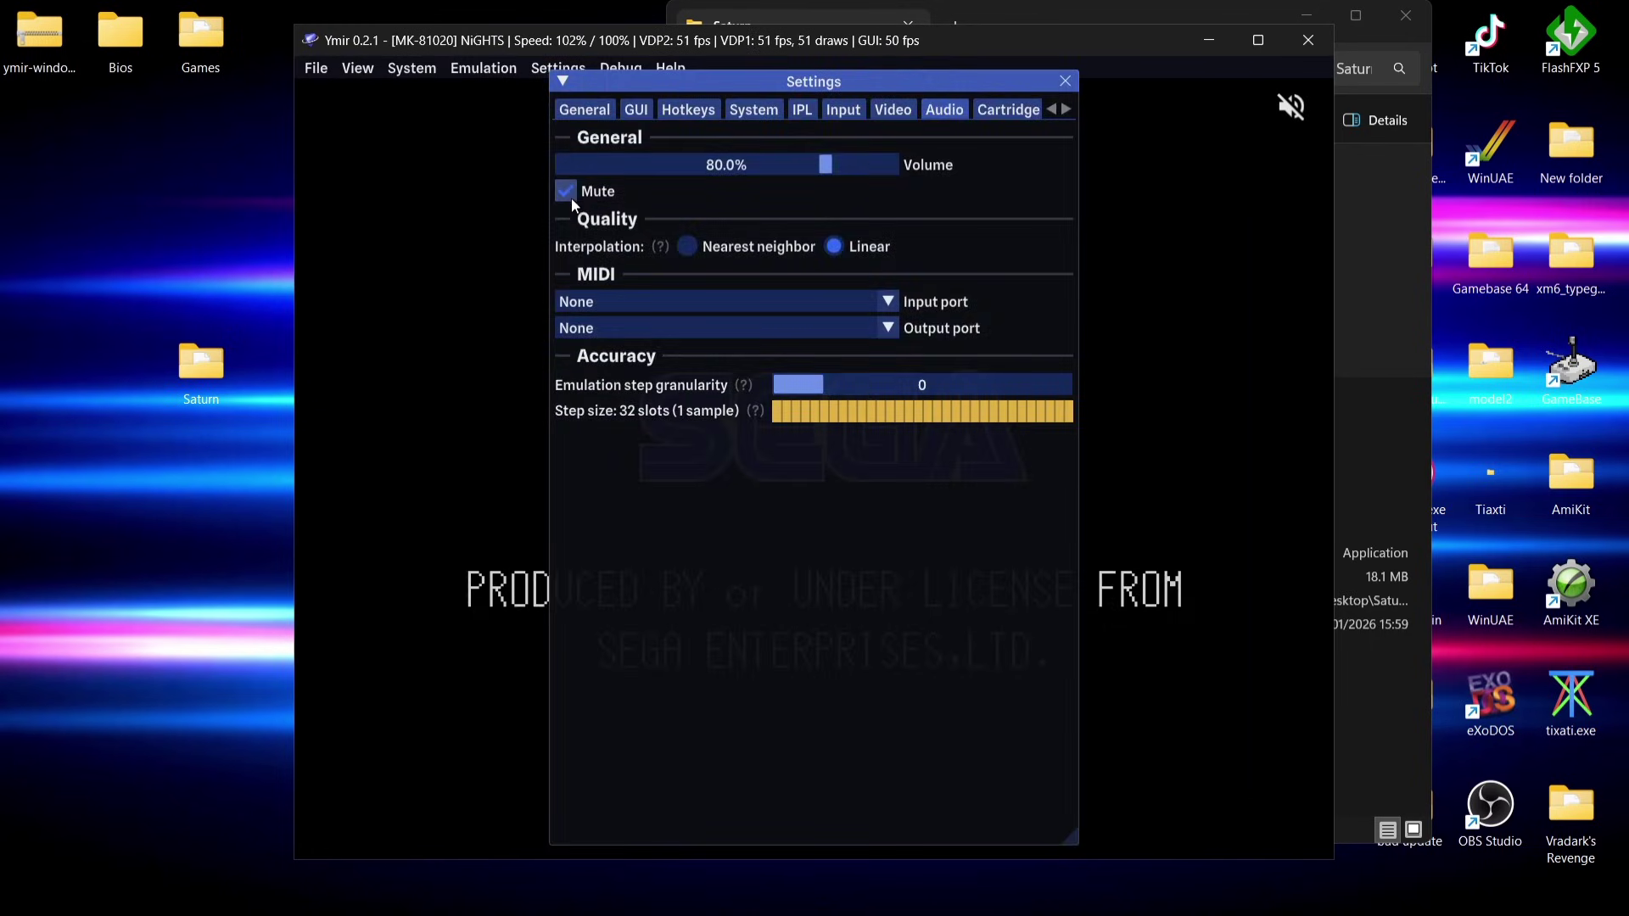
left_click(1066, 82)
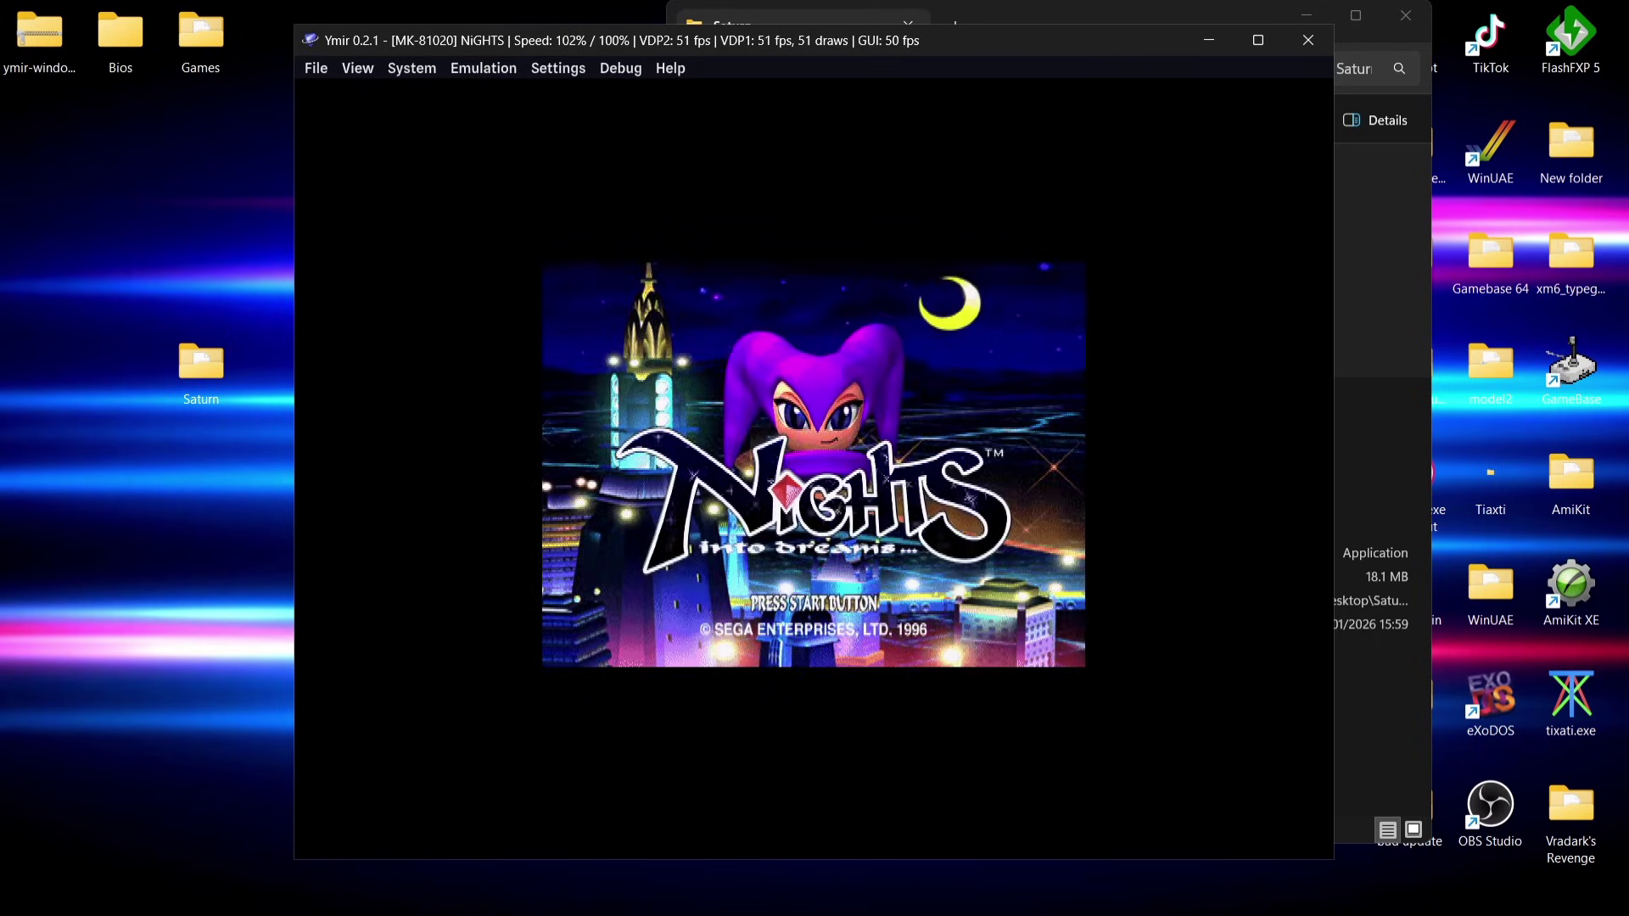
Turn off Force integer scaling in the video settings and close the settings window
left_click(567, 74)
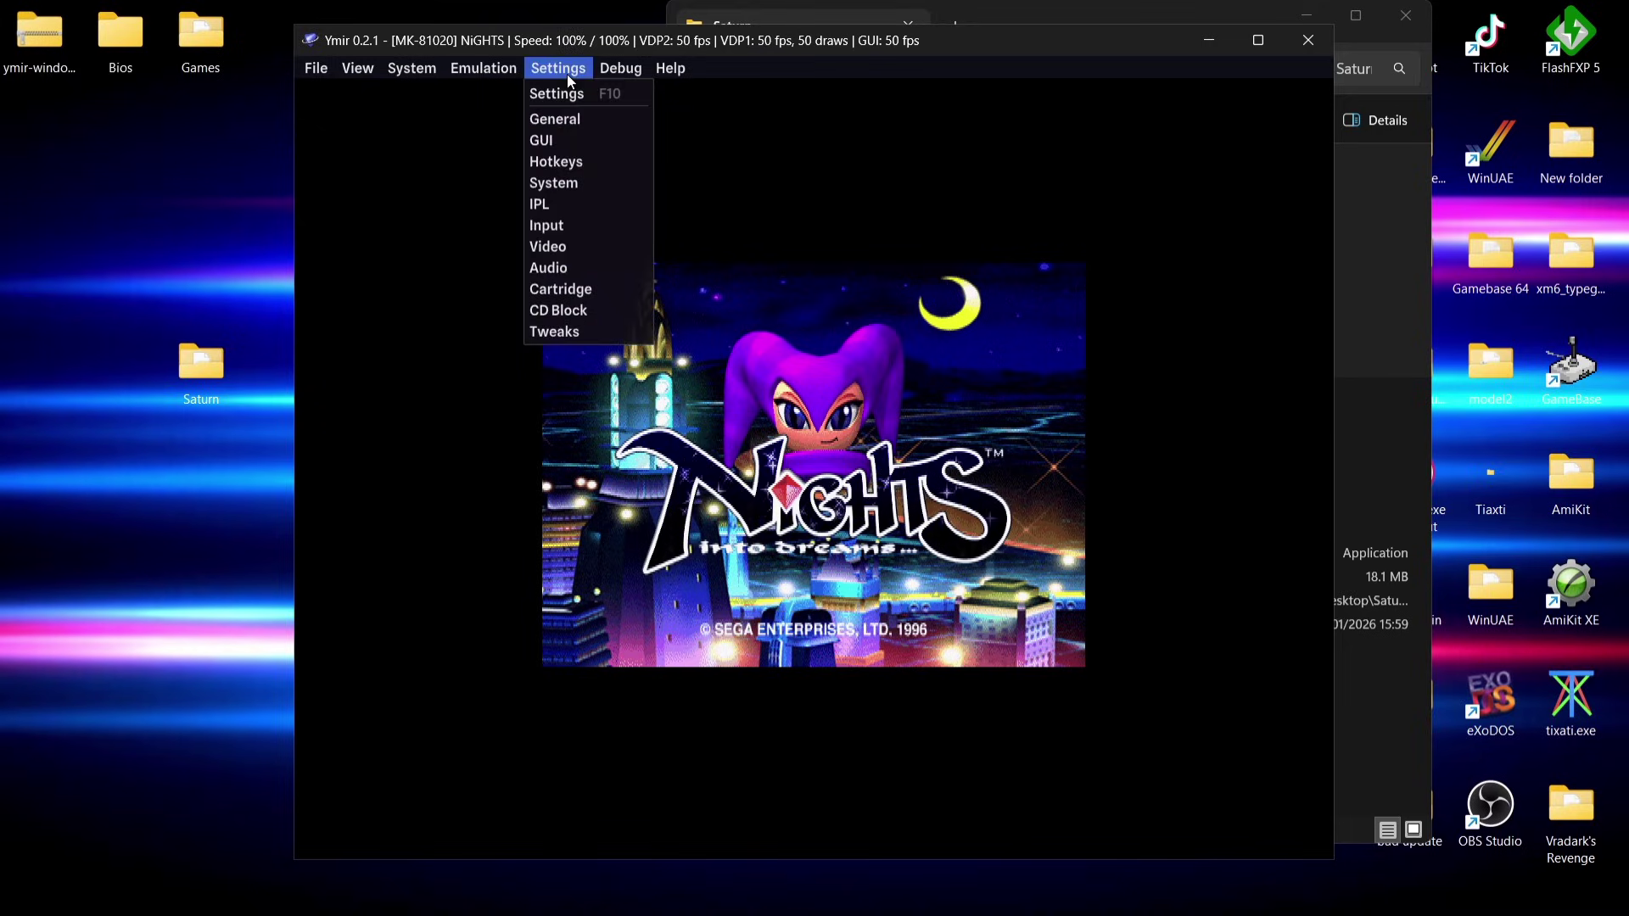
left_click(575, 241)
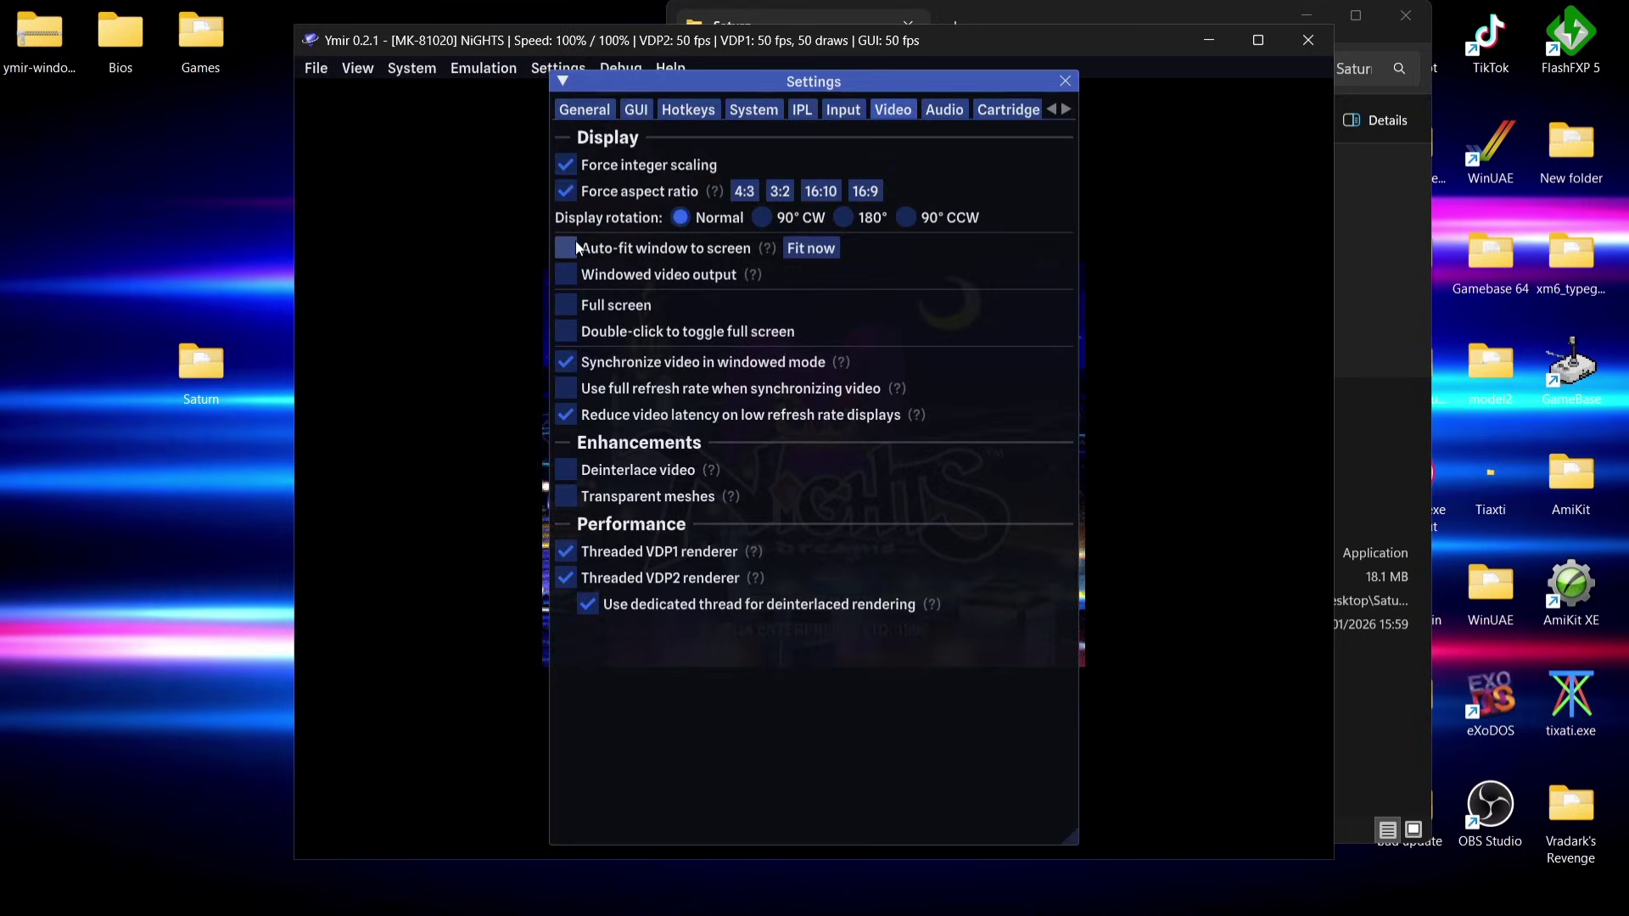
left_click(569, 166)
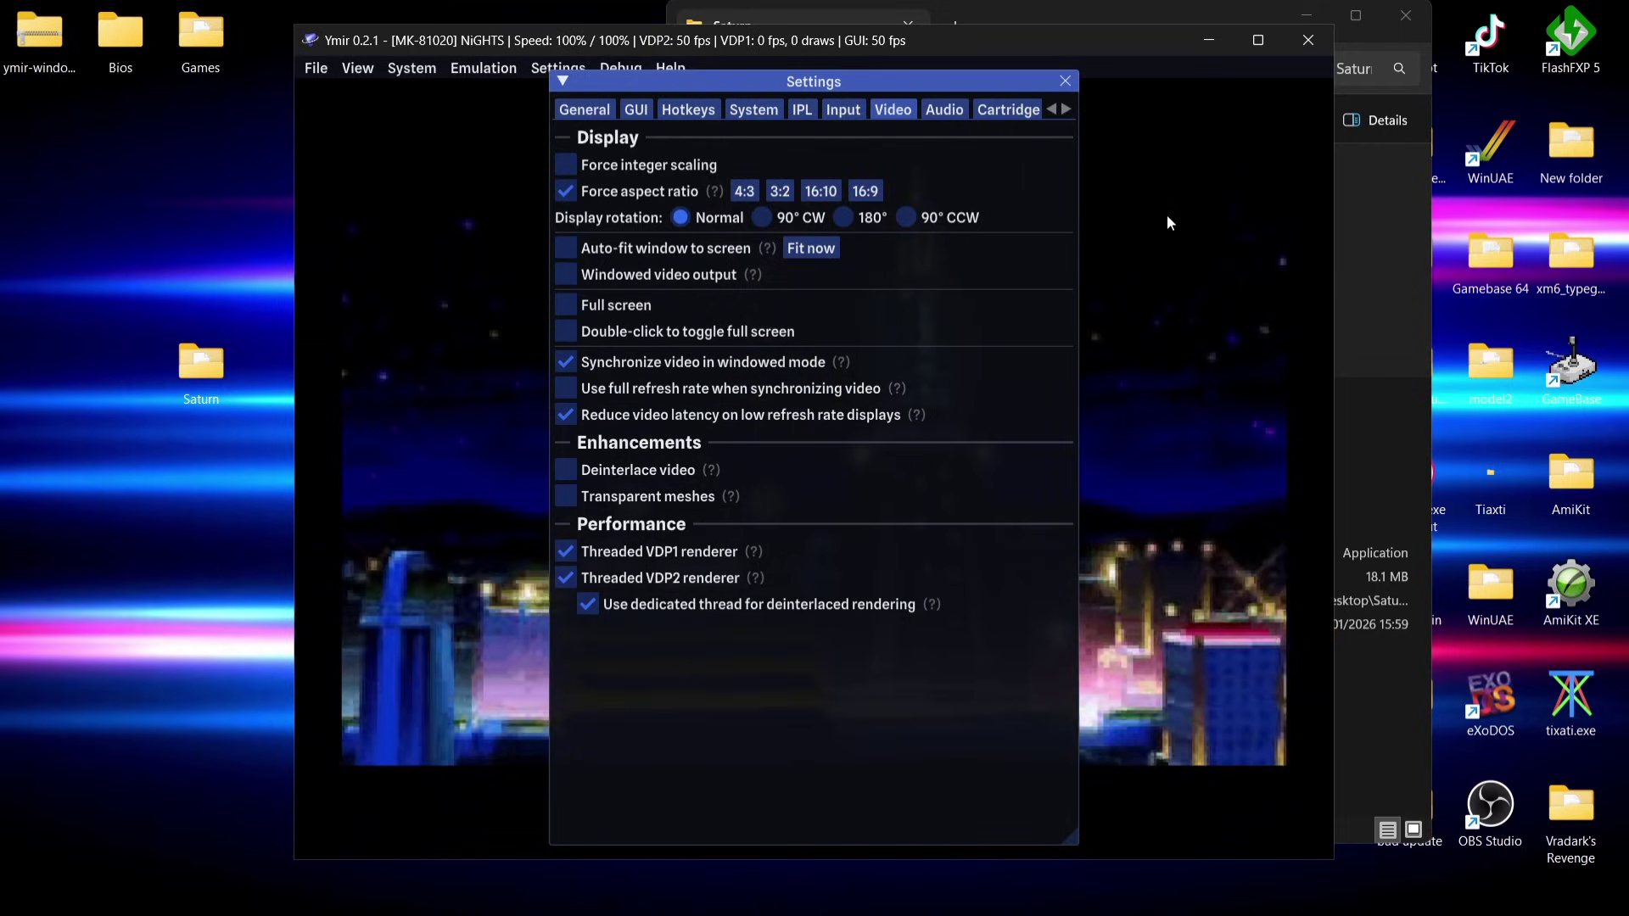
left_click(1066, 80)
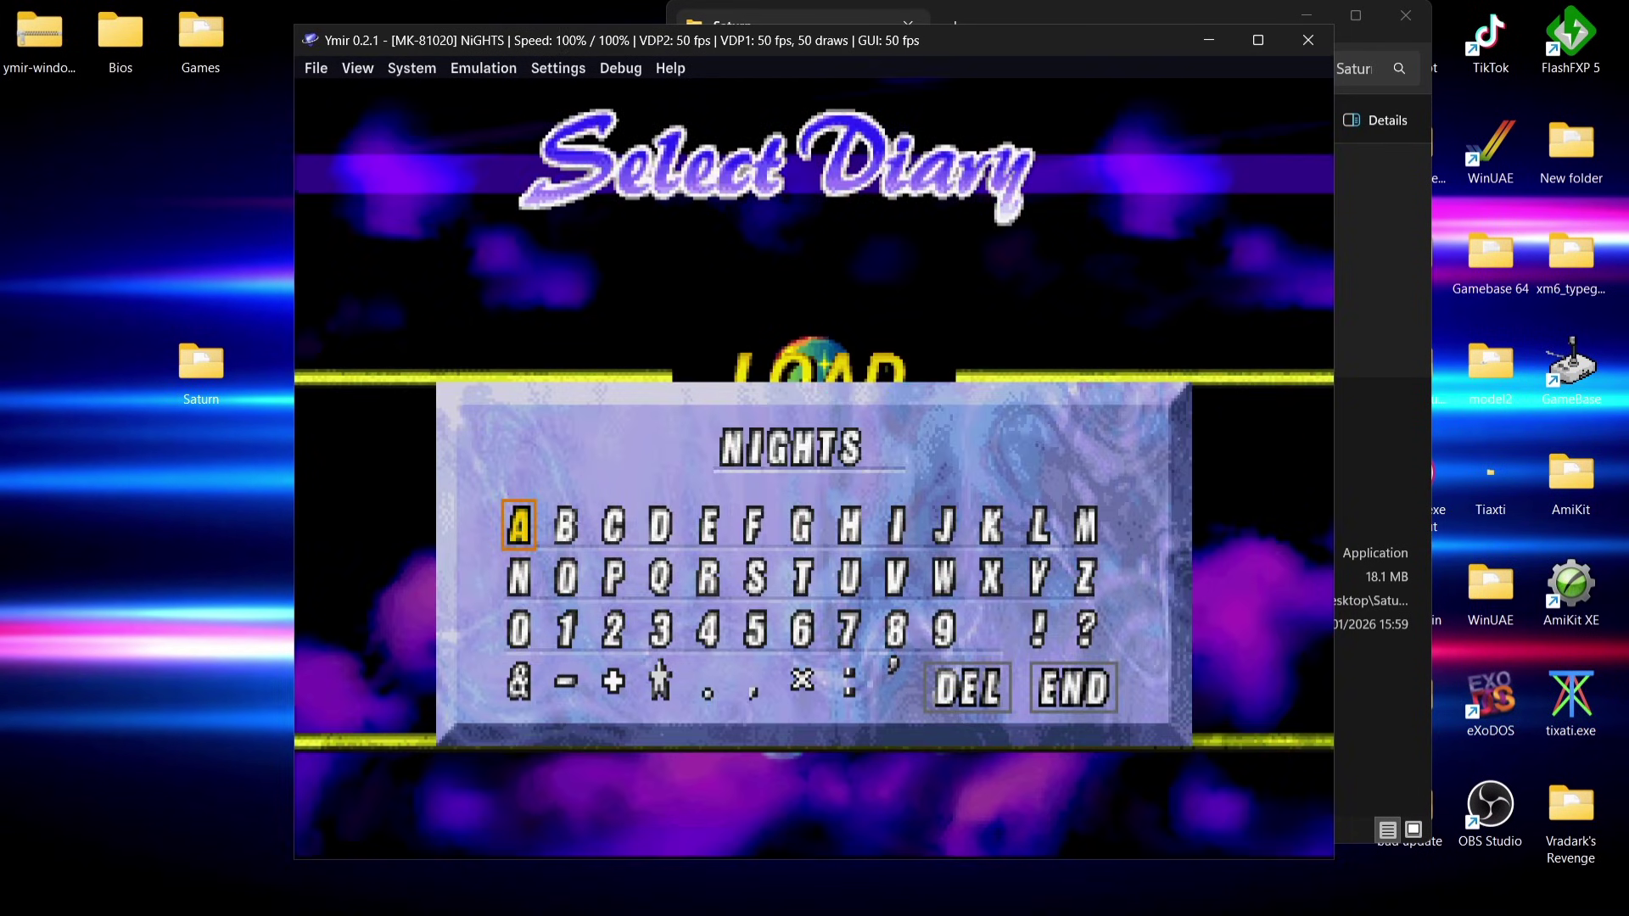
Start Claris's dream using the diary name NIGHTS, and save the game state to slot 0
key("Return")
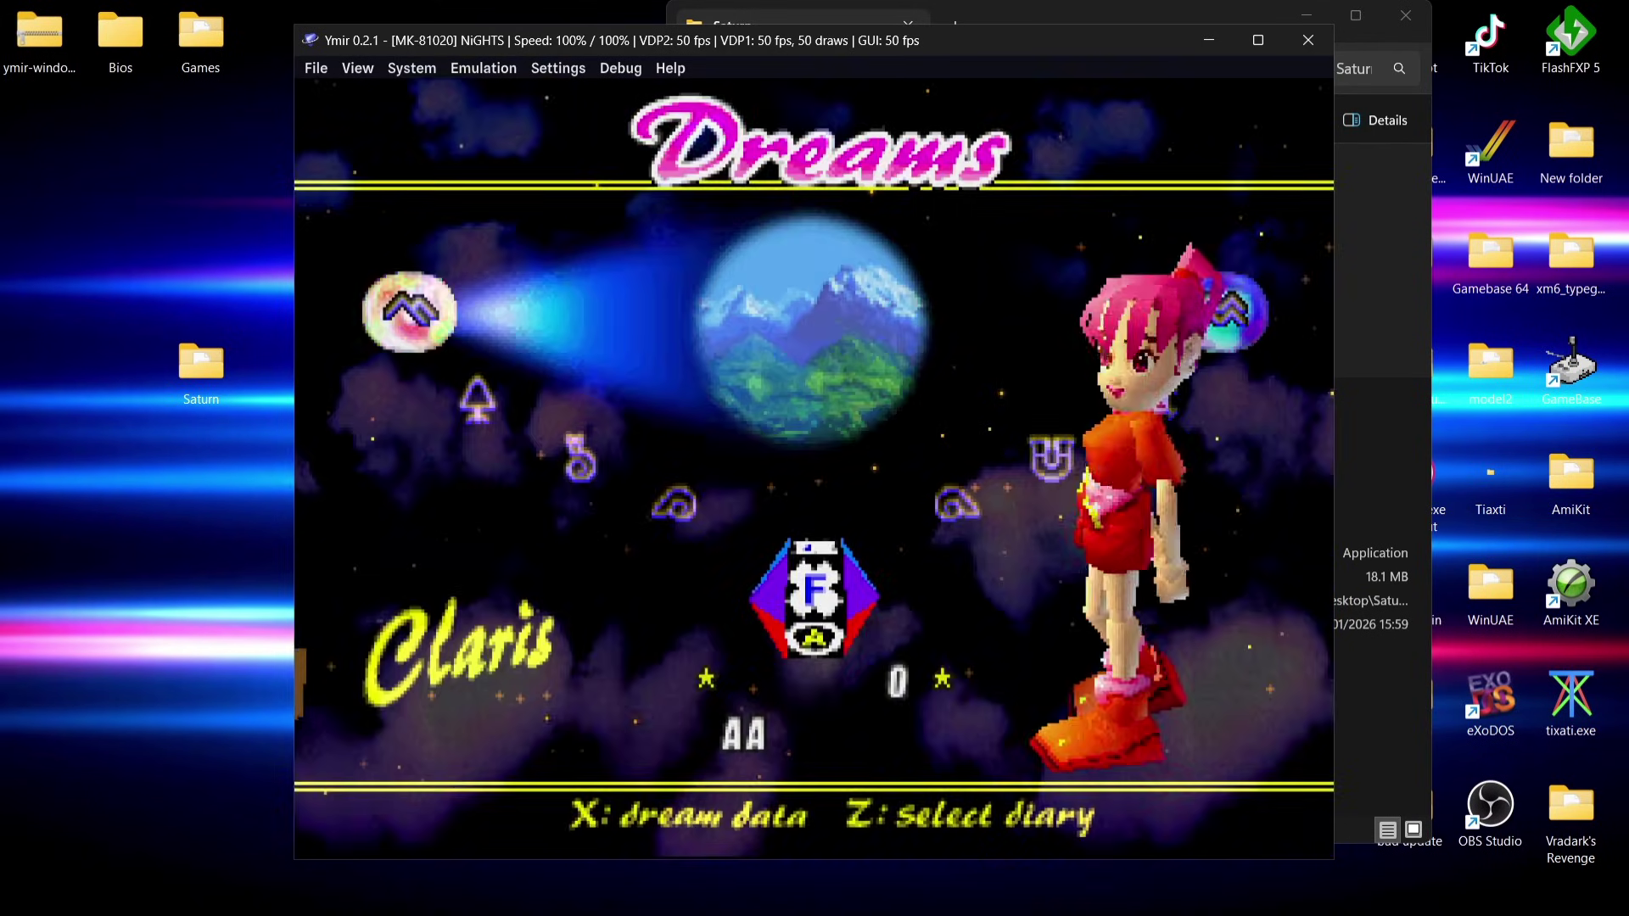
key("Return")
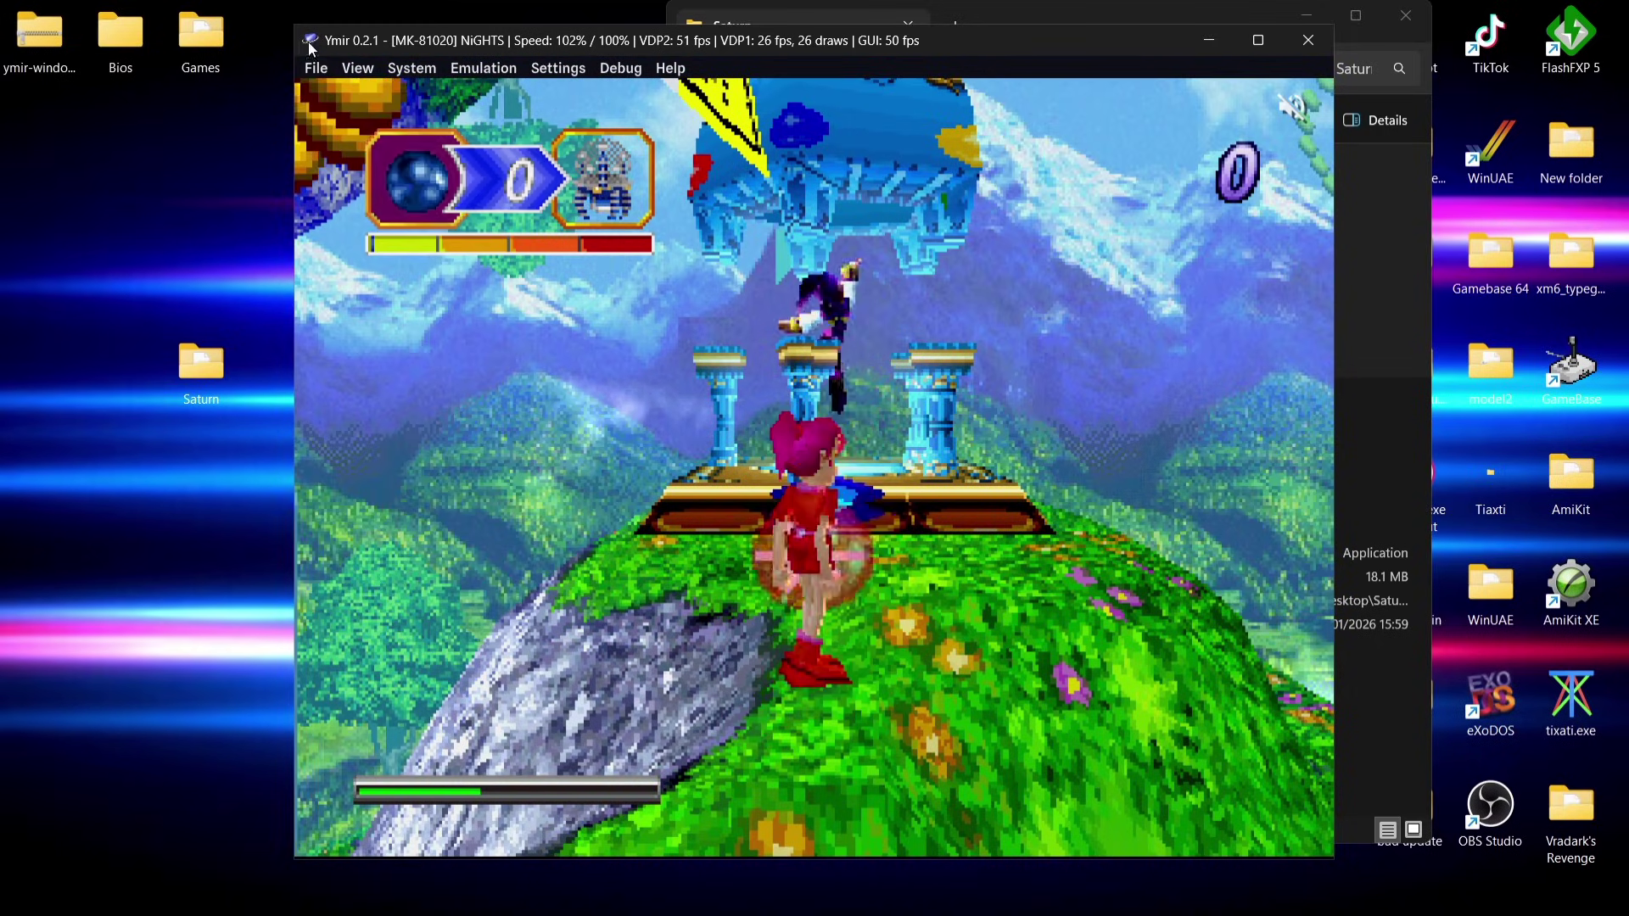
left_click(320, 65)
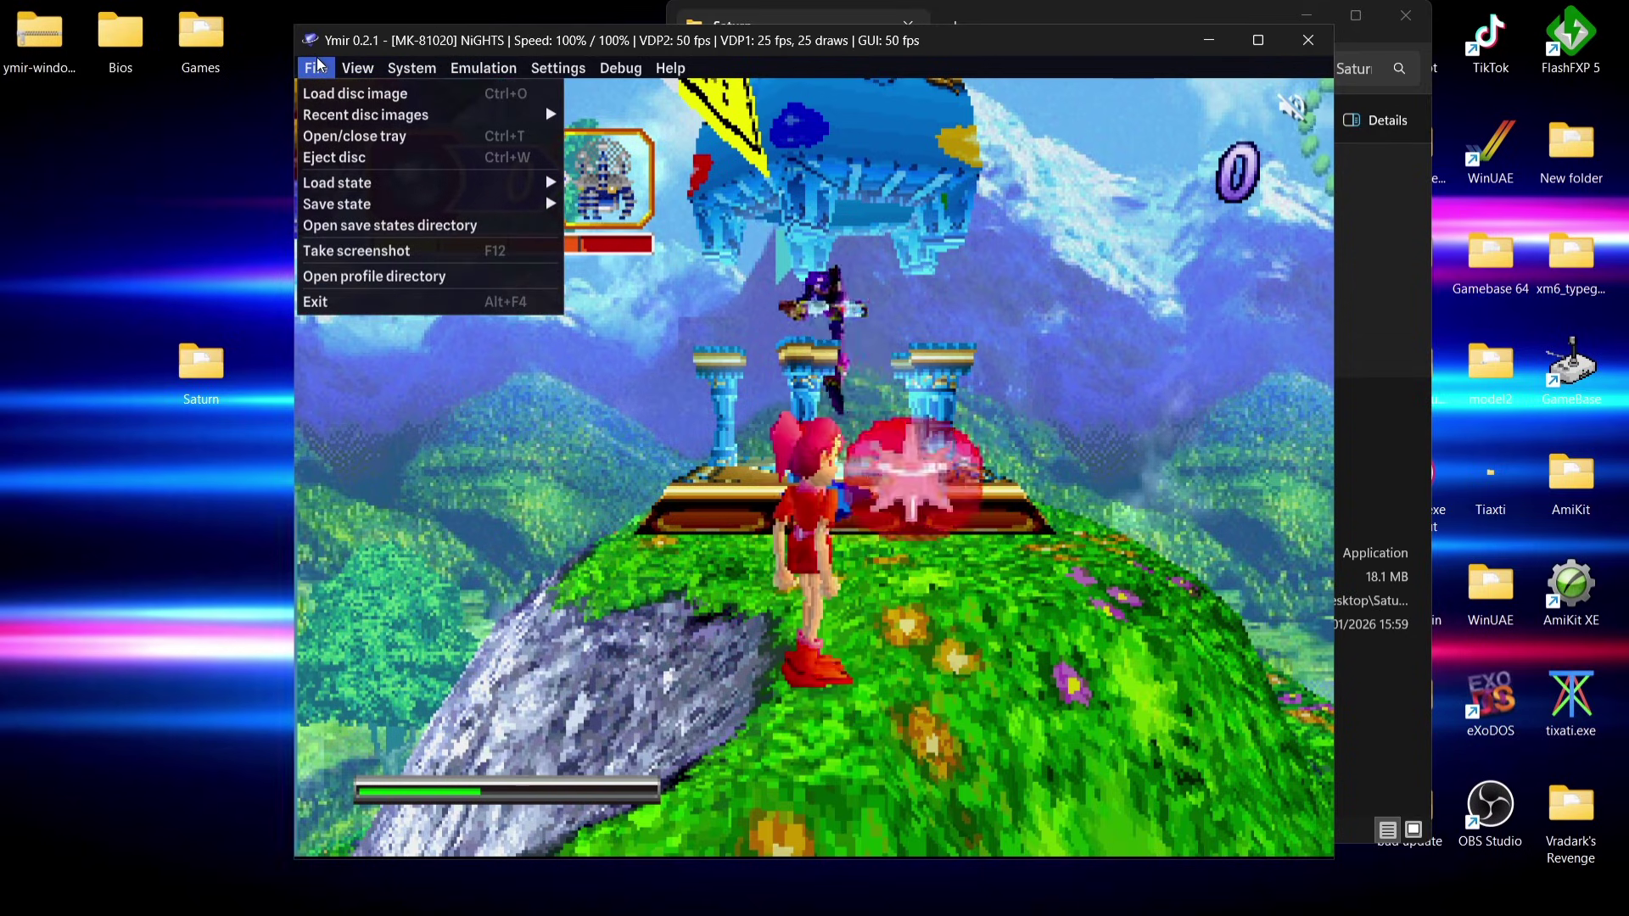
mouse_move(362, 206)
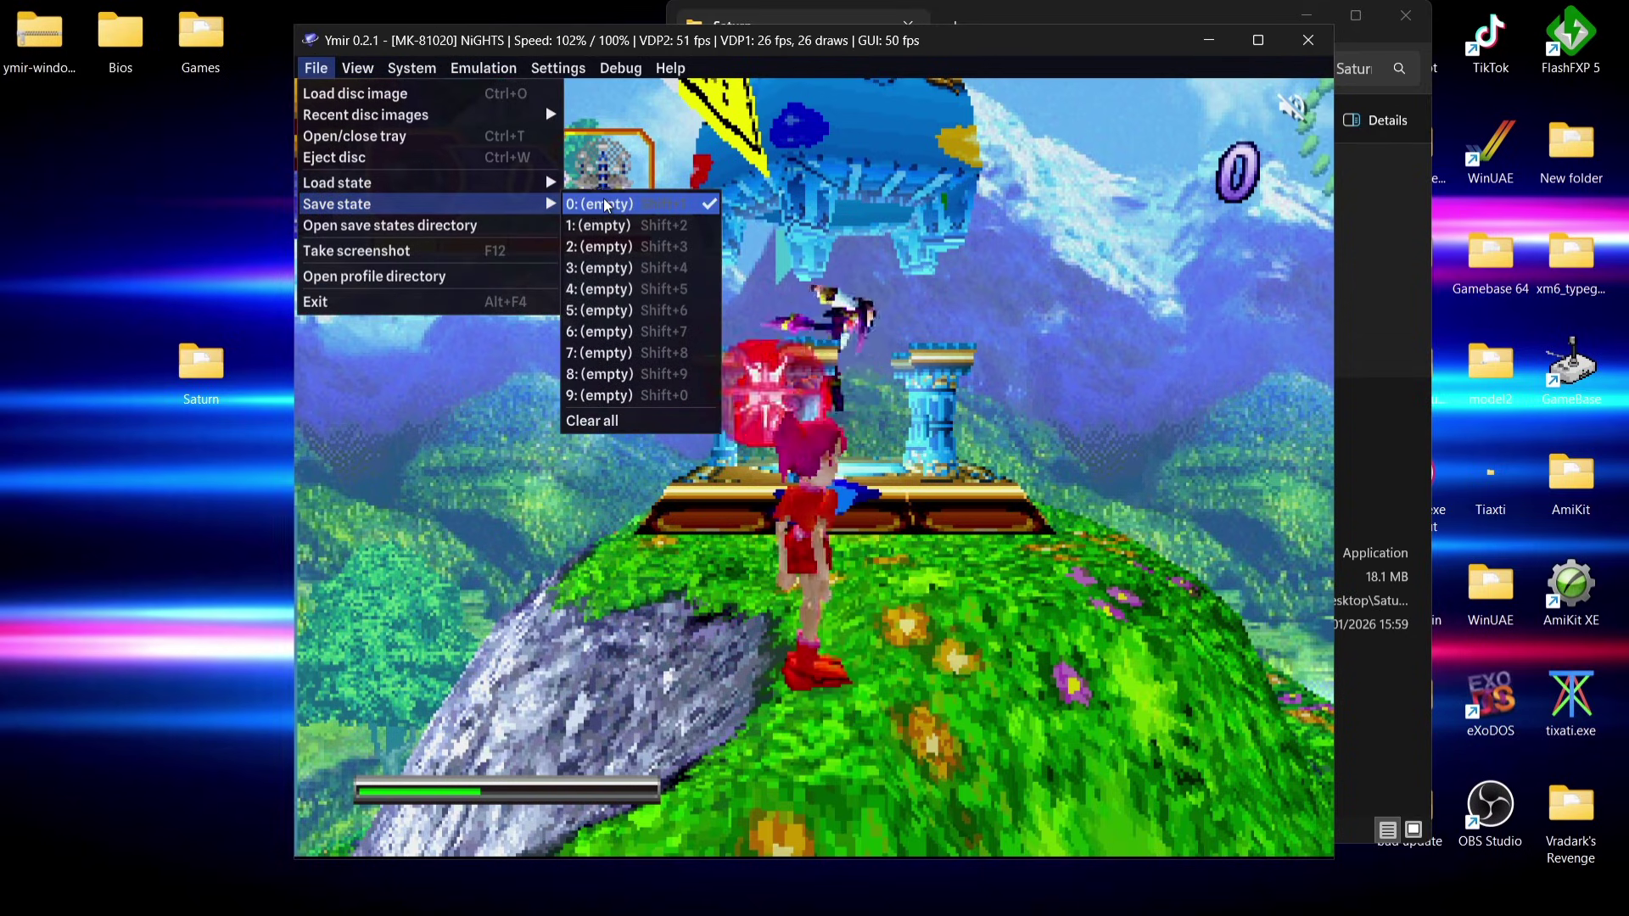
left_click(679, 207)
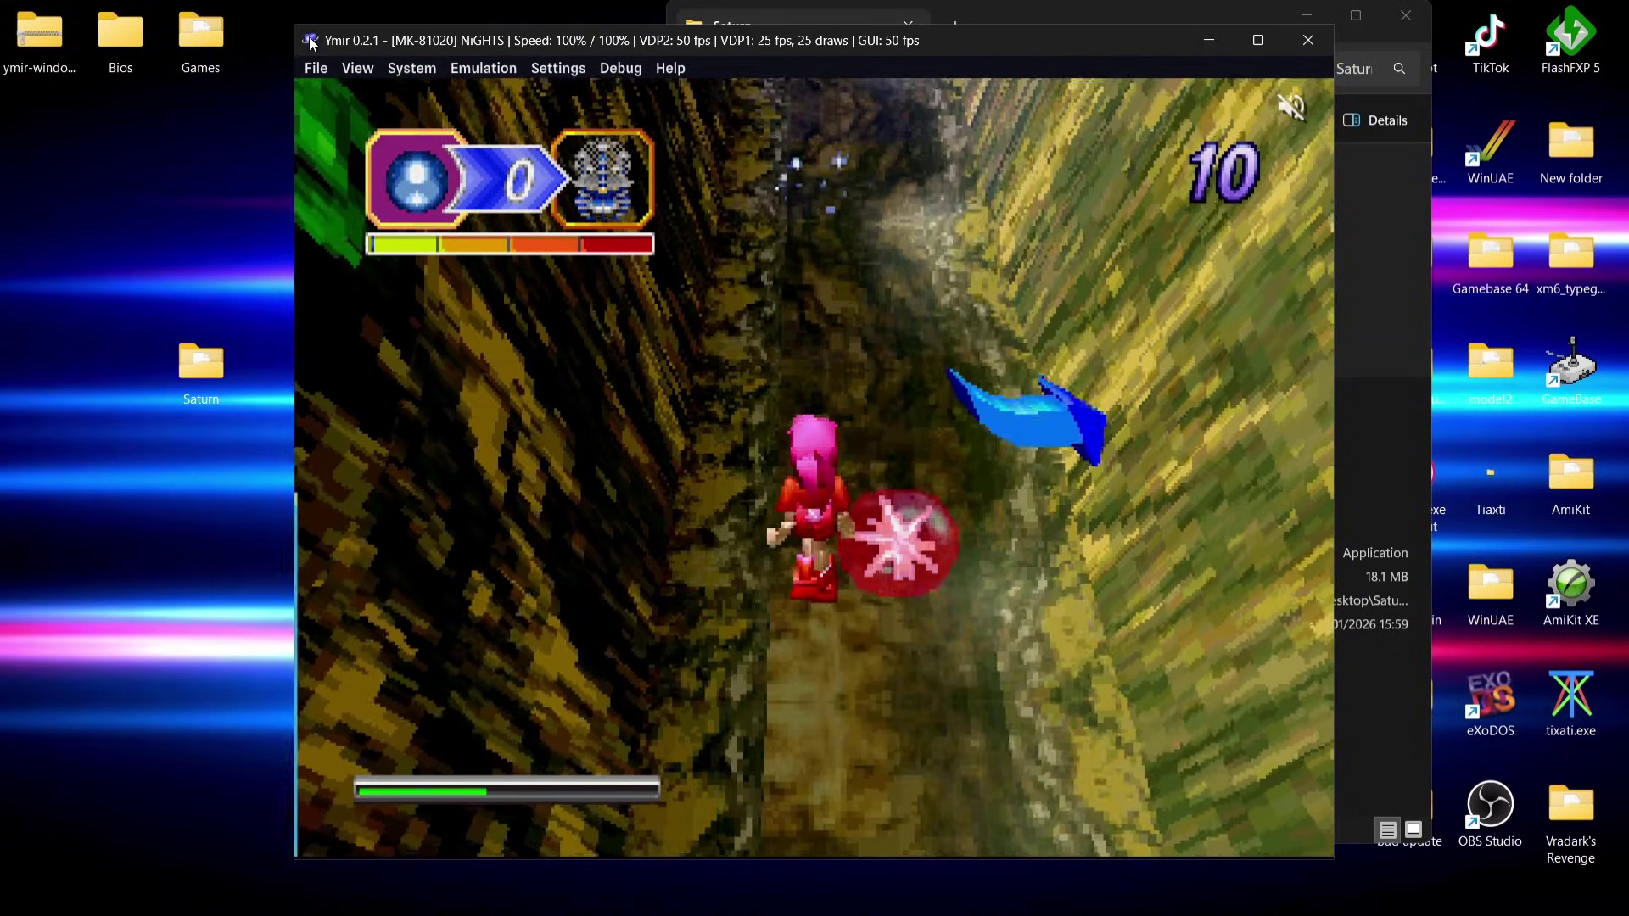
Load the saved game state from slot 0
left_click(316, 70)
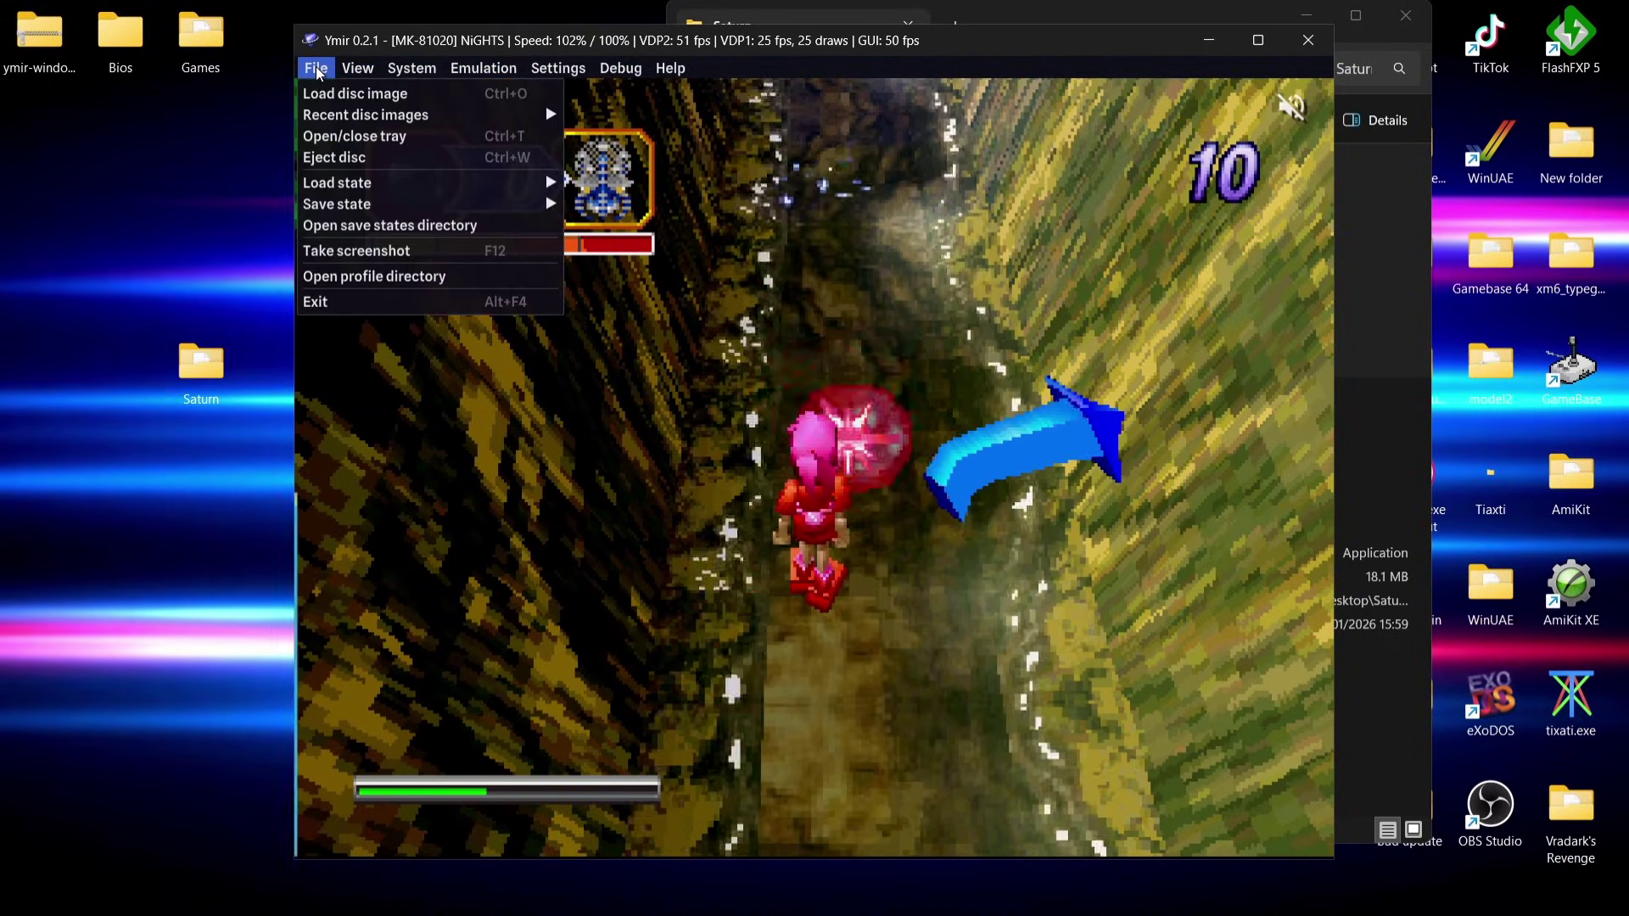
mouse_move(365, 192)
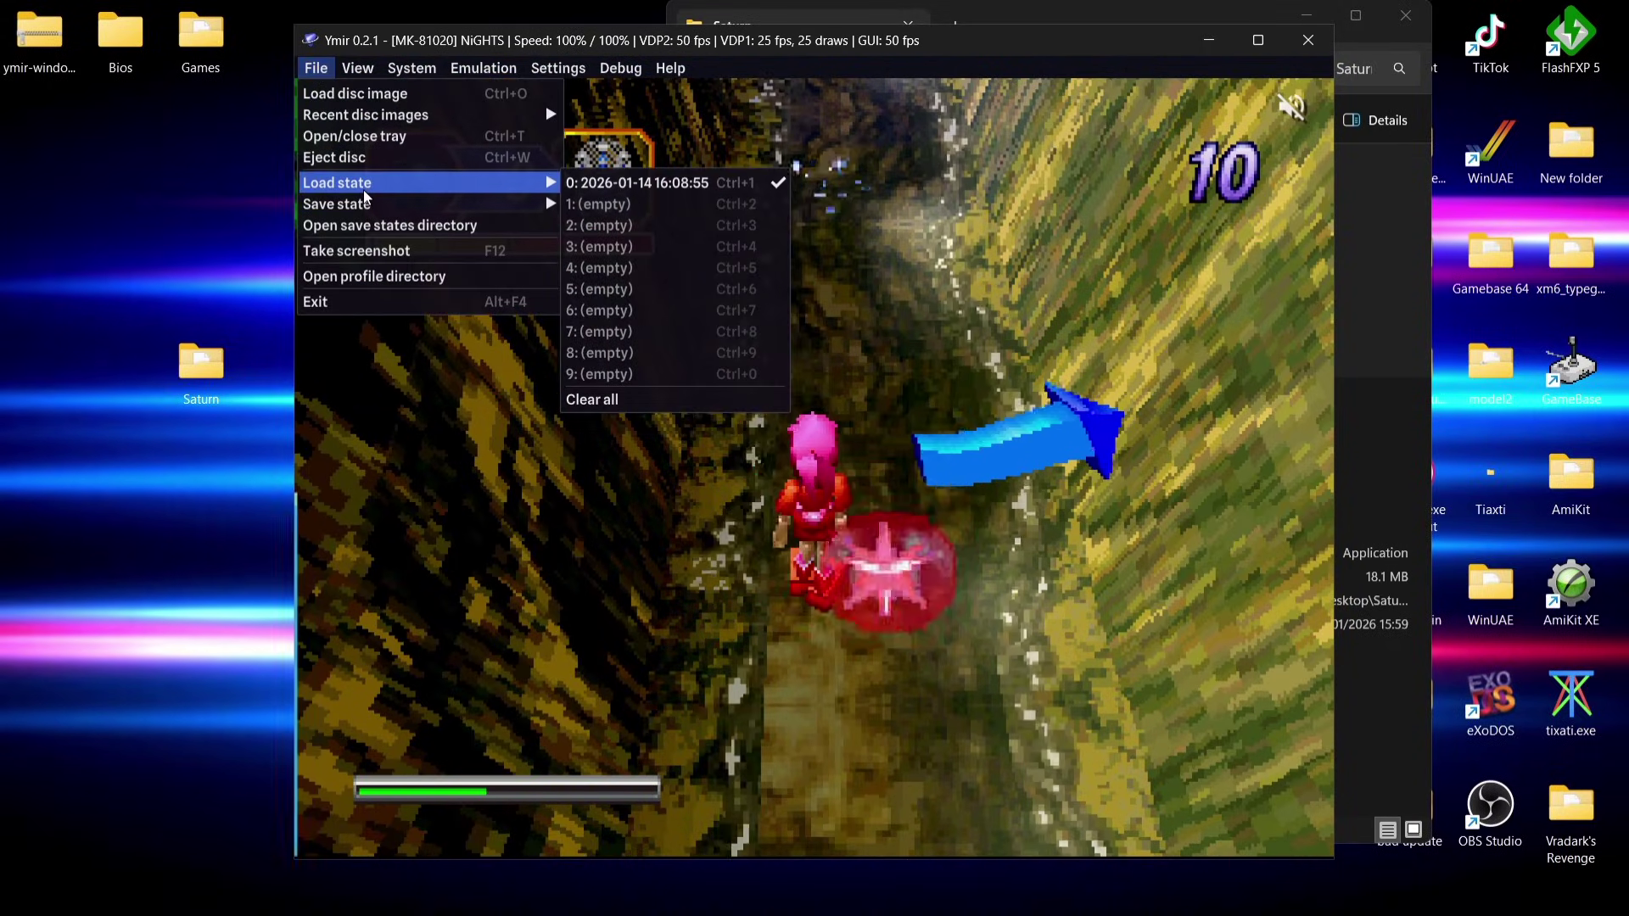
left_click(741, 186)
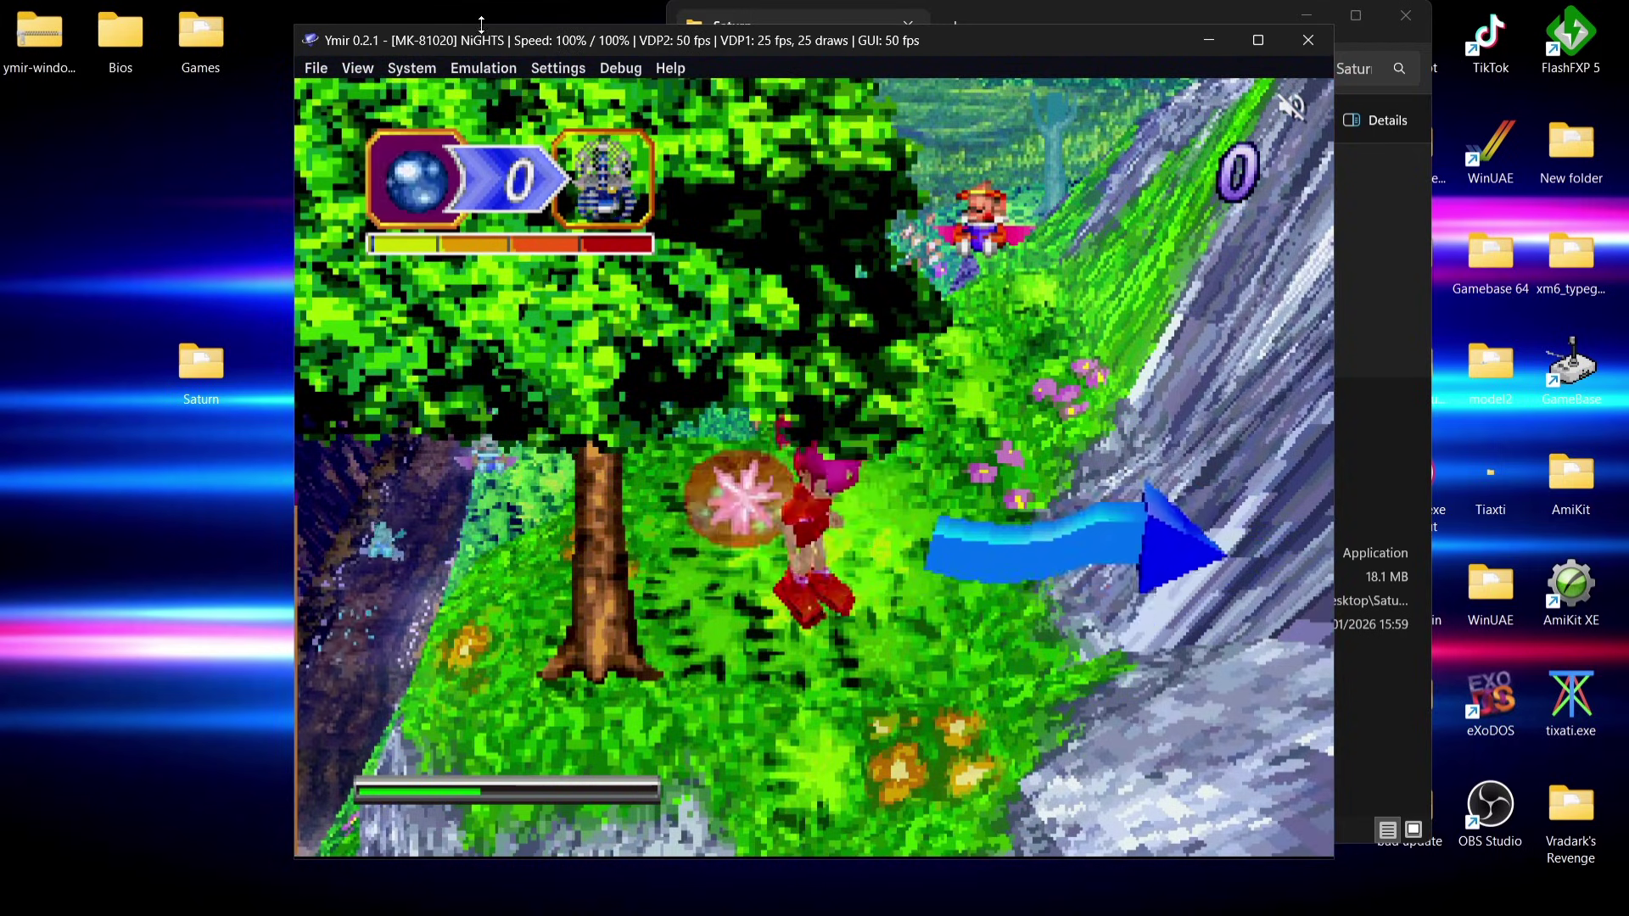
Select Saturn Control Pad as the port 1 peripheral in the input settings and open its button configuration
left_click(560, 68)
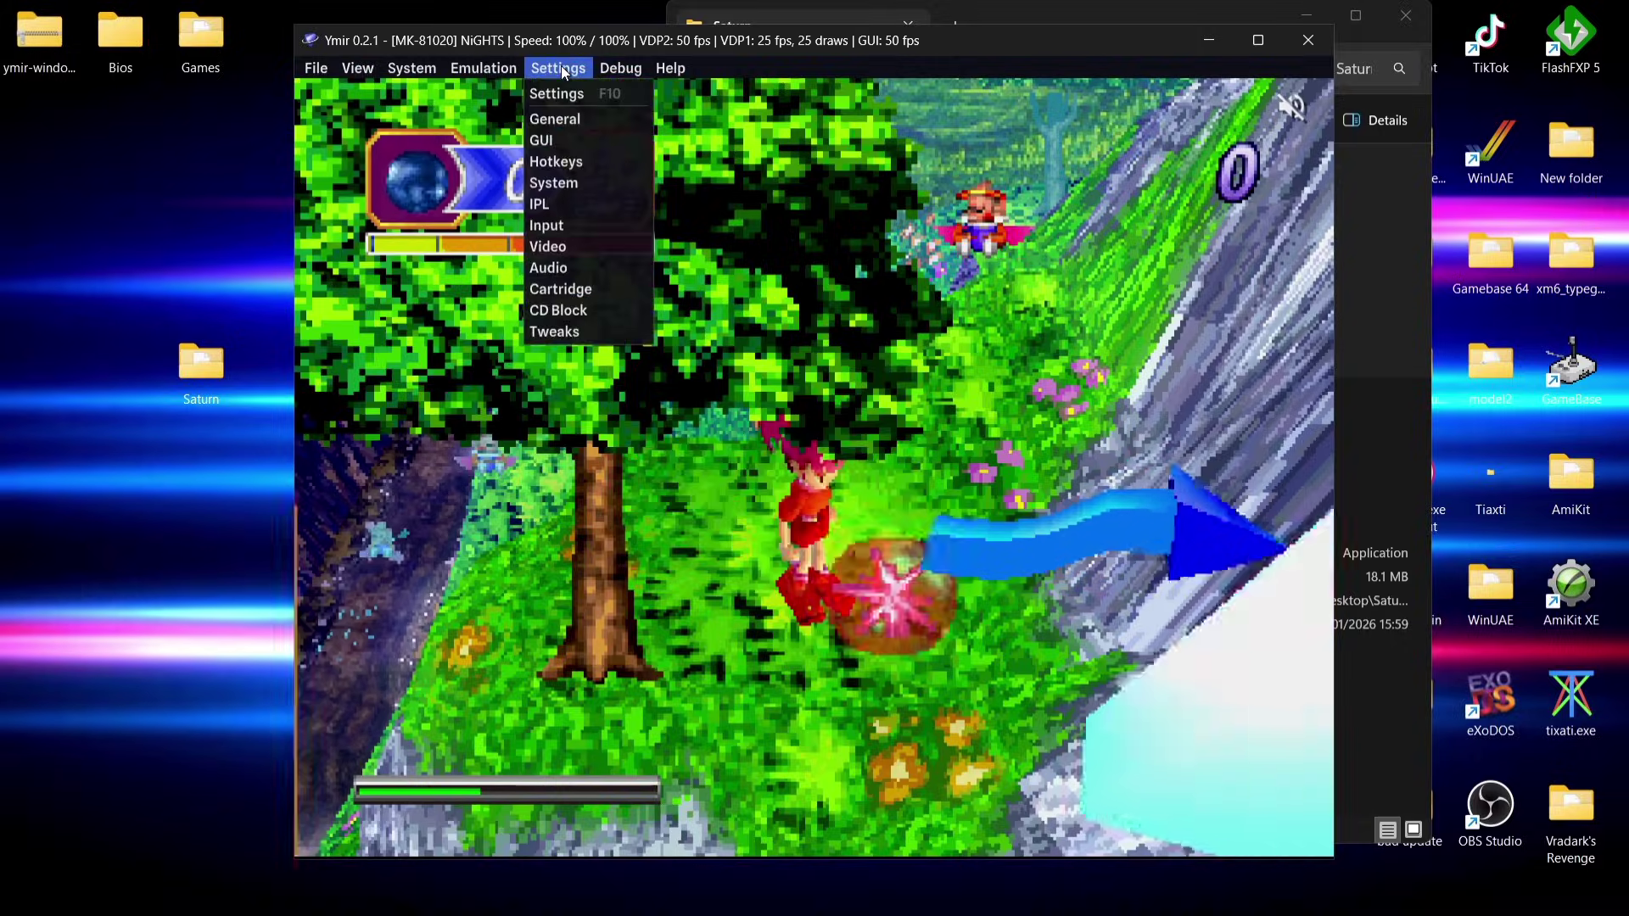
left_click(569, 119)
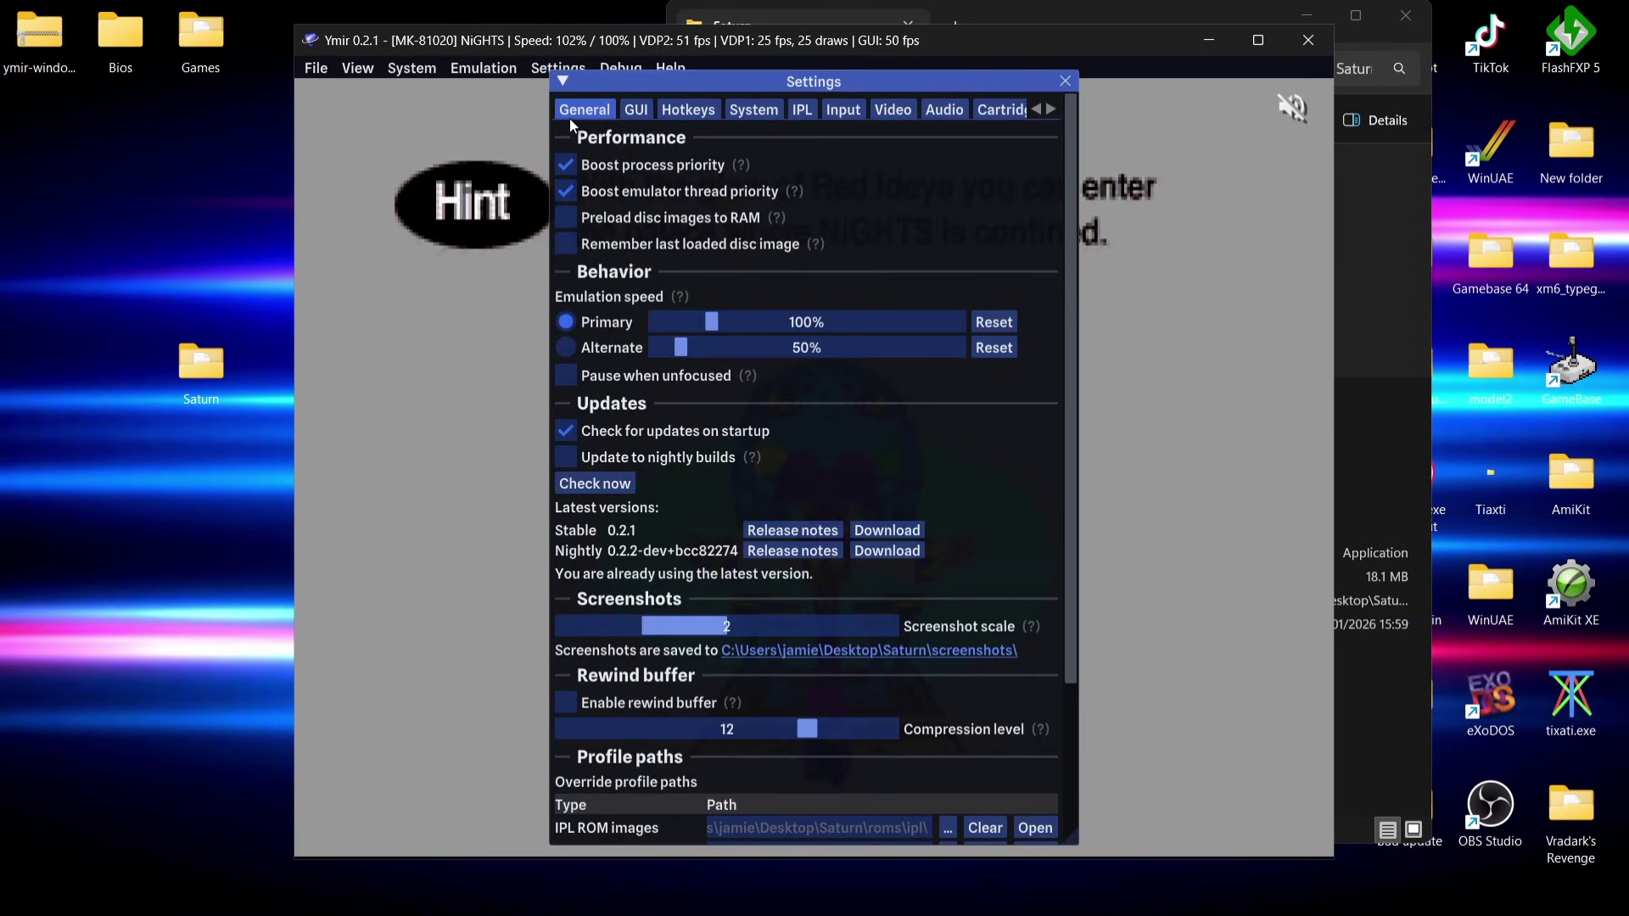
left_click(852, 107)
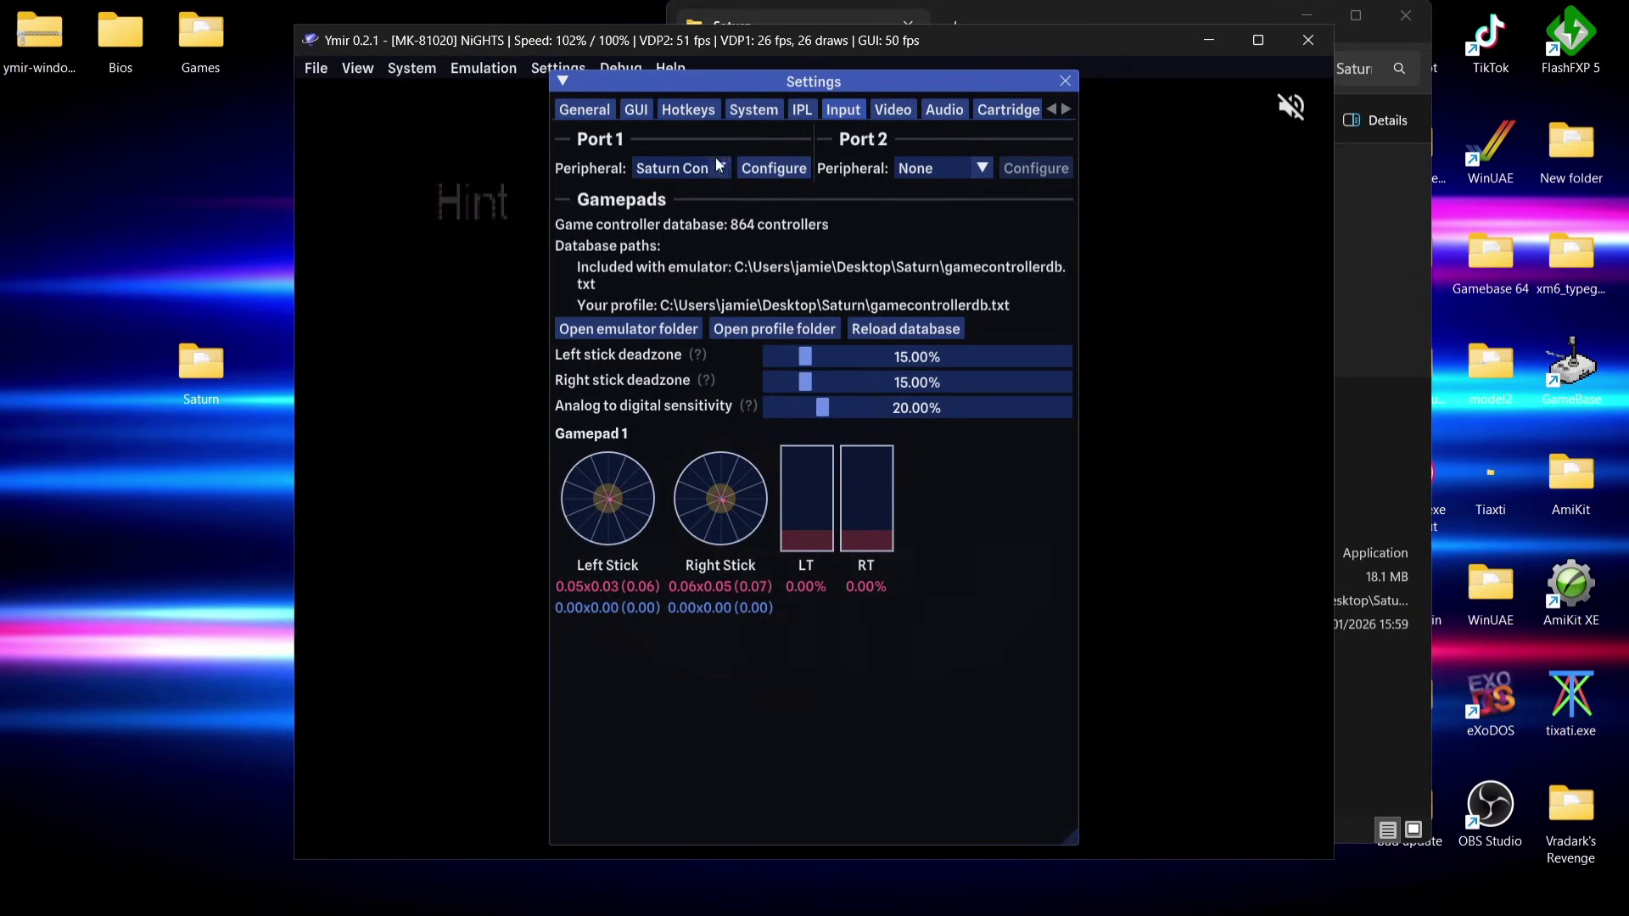
left_click(720, 168)
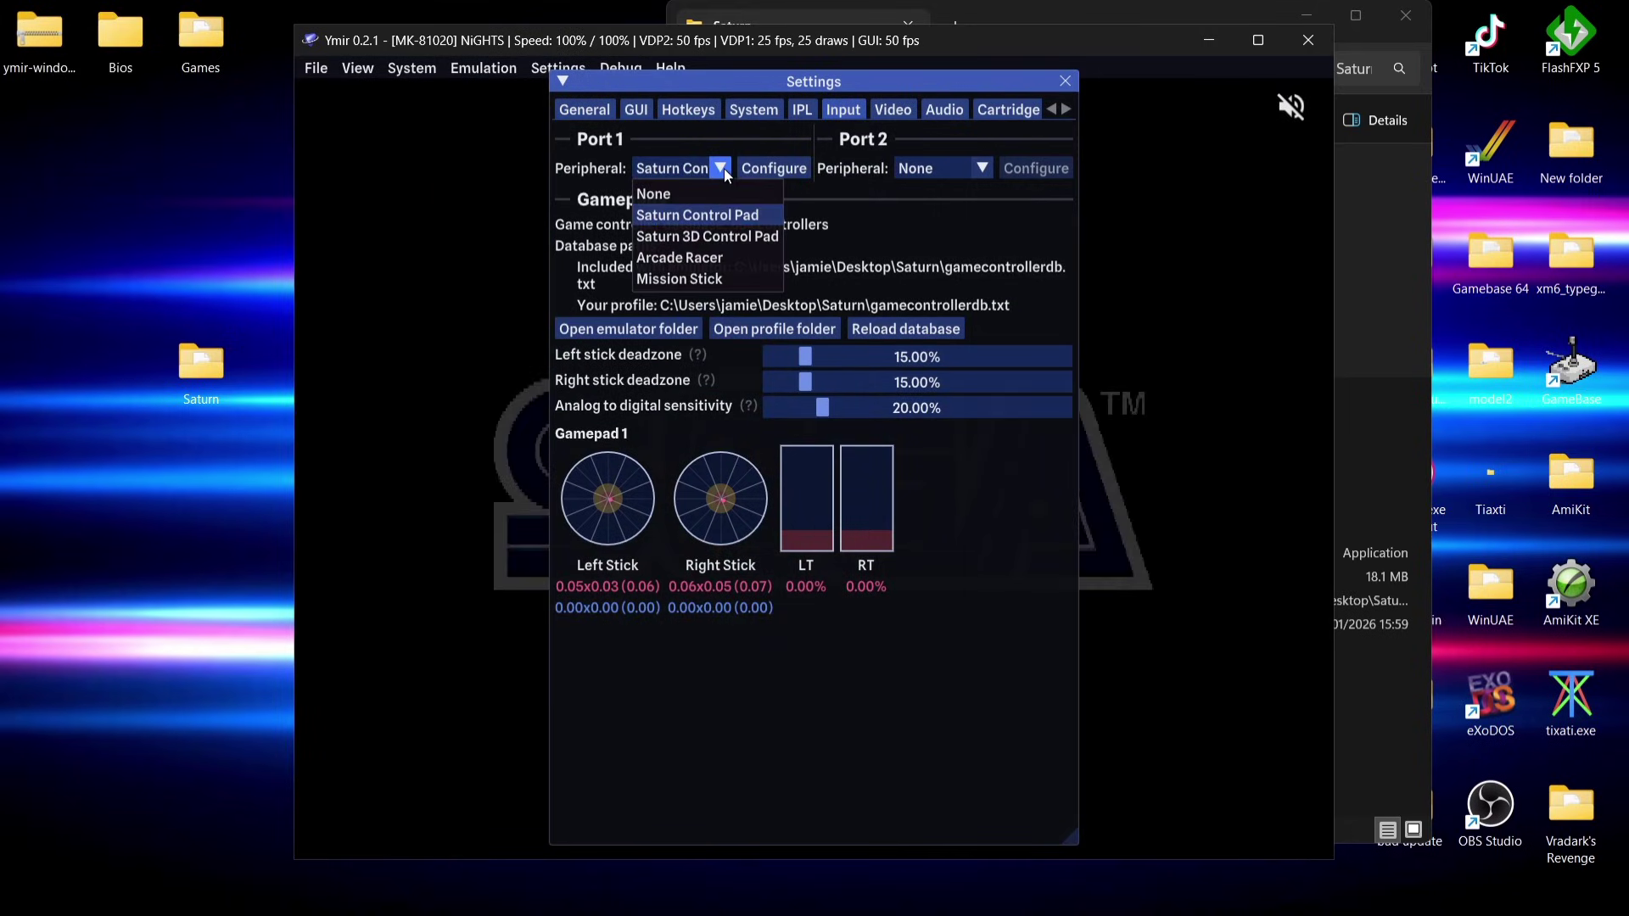
left_click(709, 216)
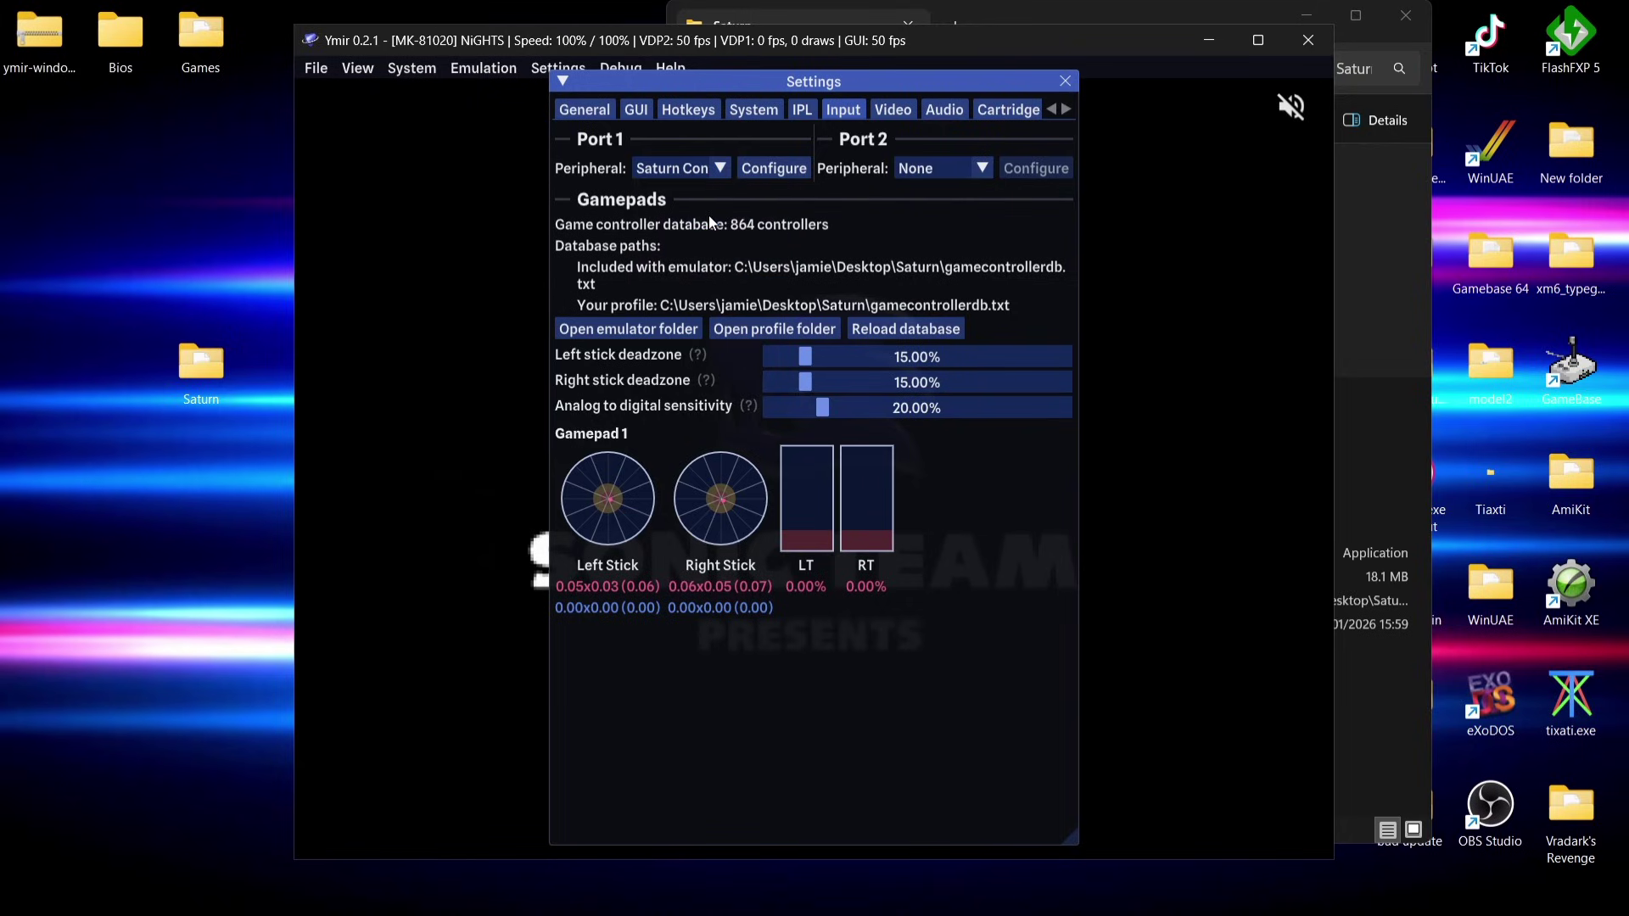
left_click(804, 169)
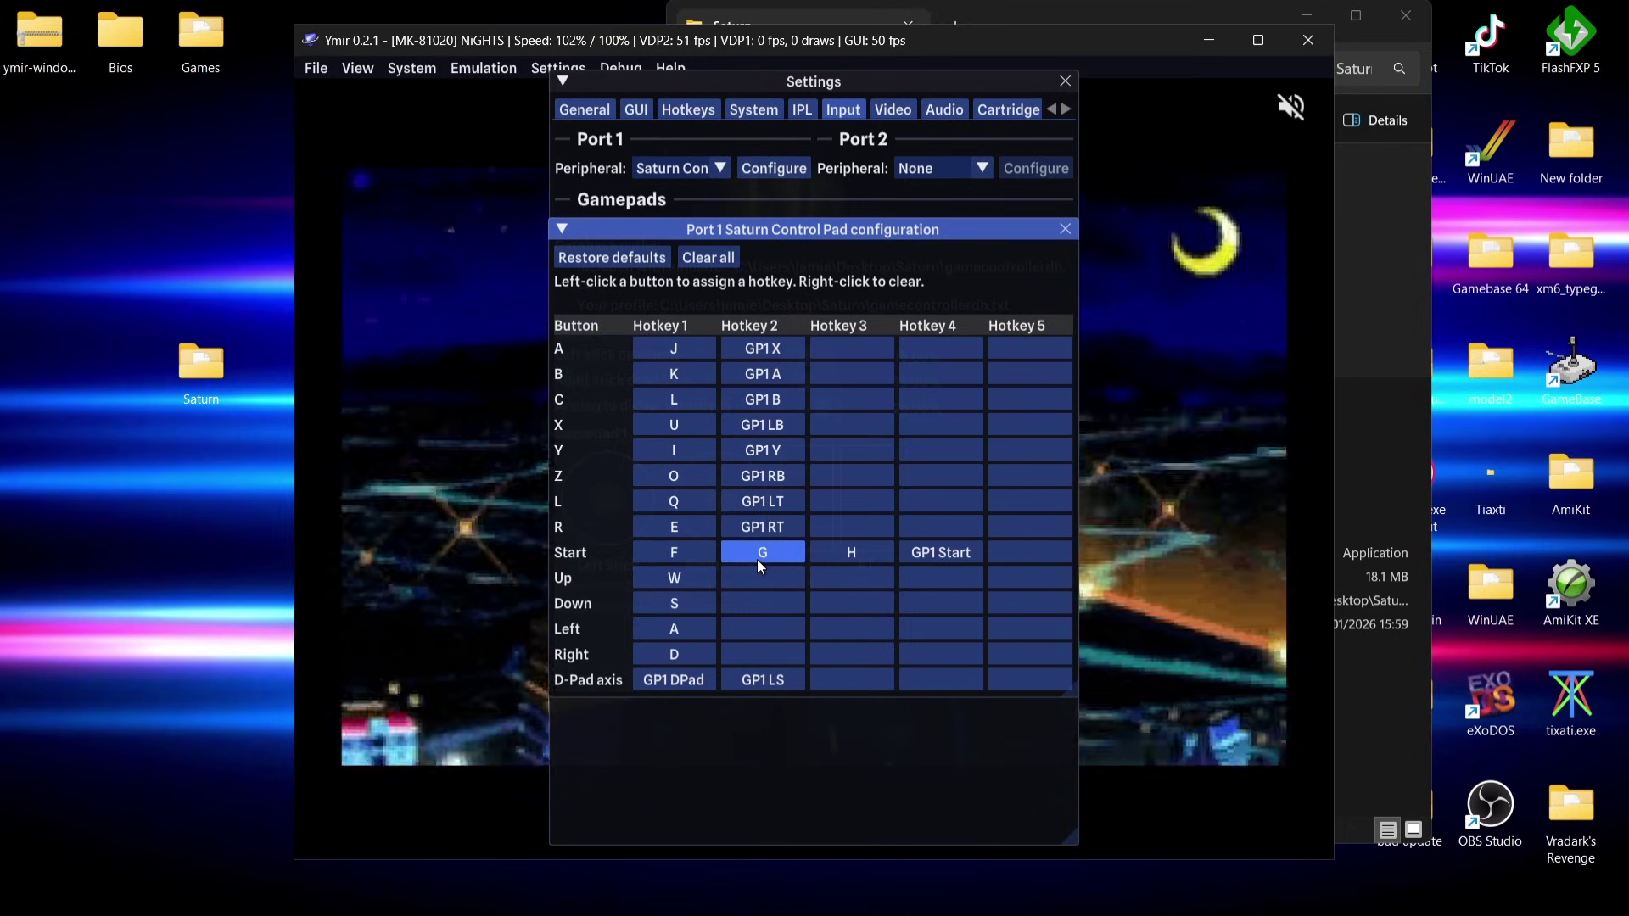
Review the hotkeys list down to the save state commands and open the Load state 1 hotkey for assignment
left_click(701, 117)
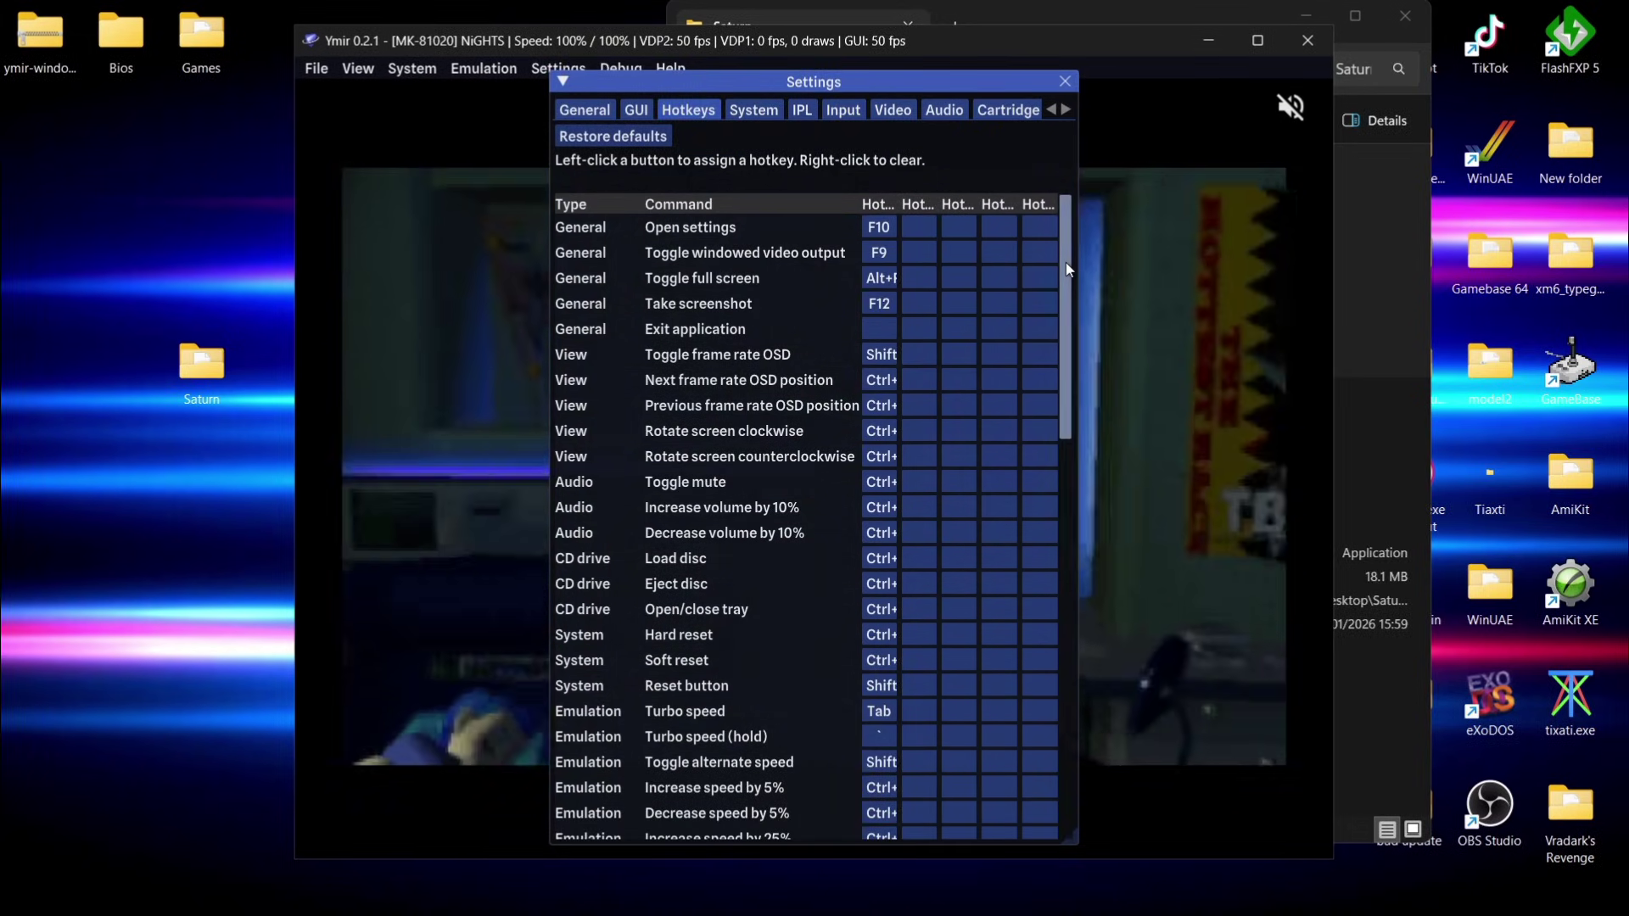
left_click_drag(1066, 262, 1102, 679)
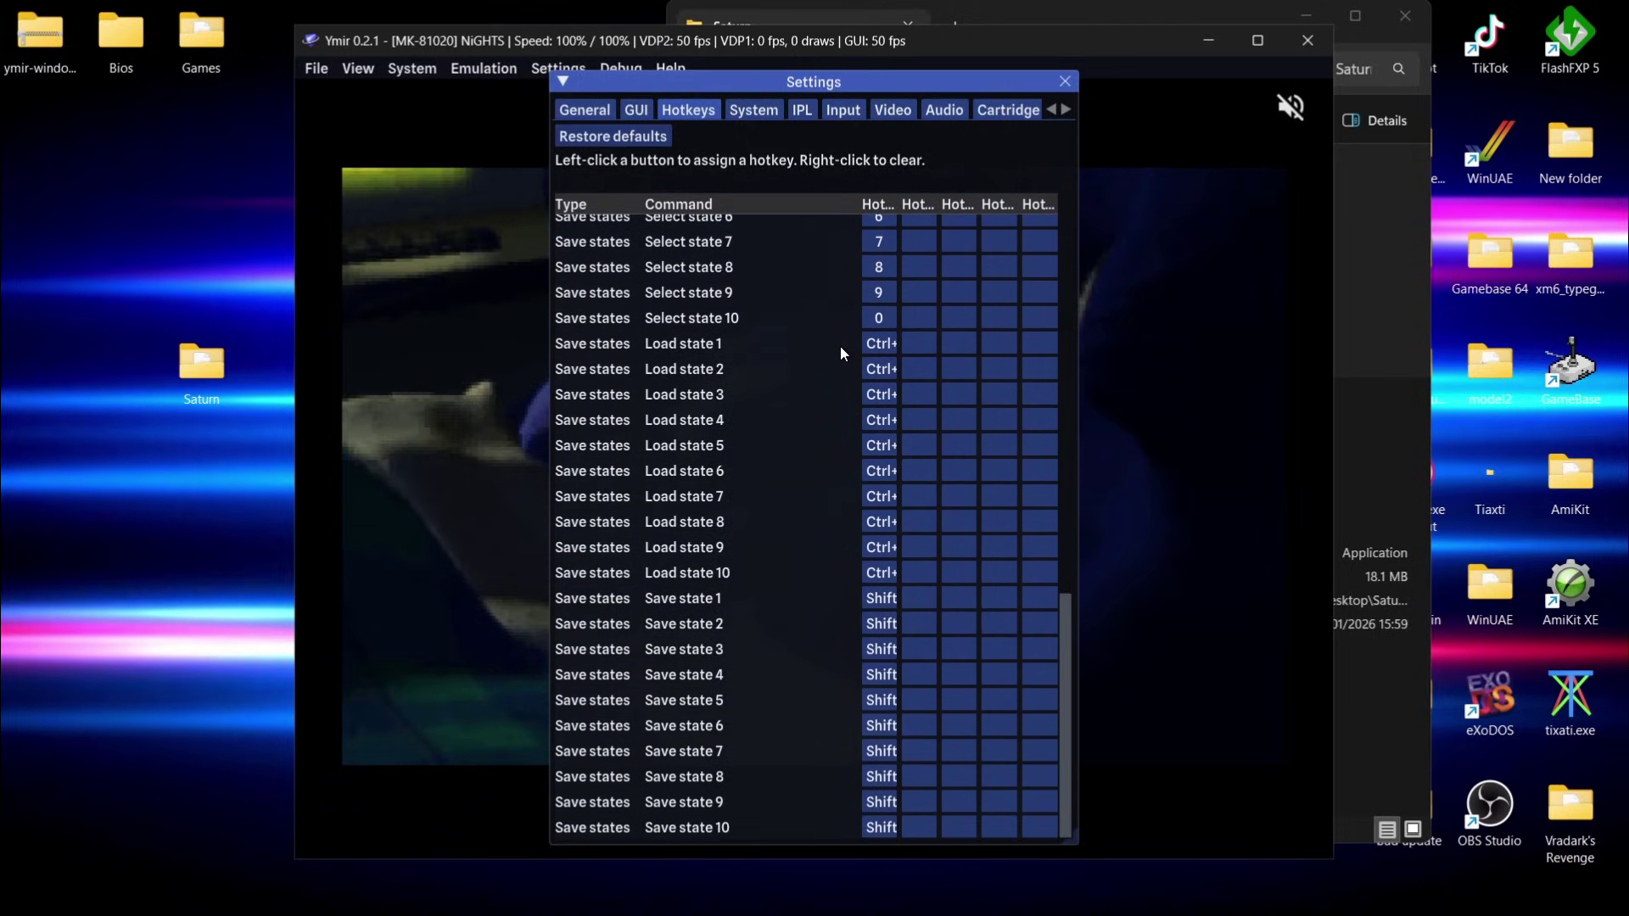
left_click(876, 344)
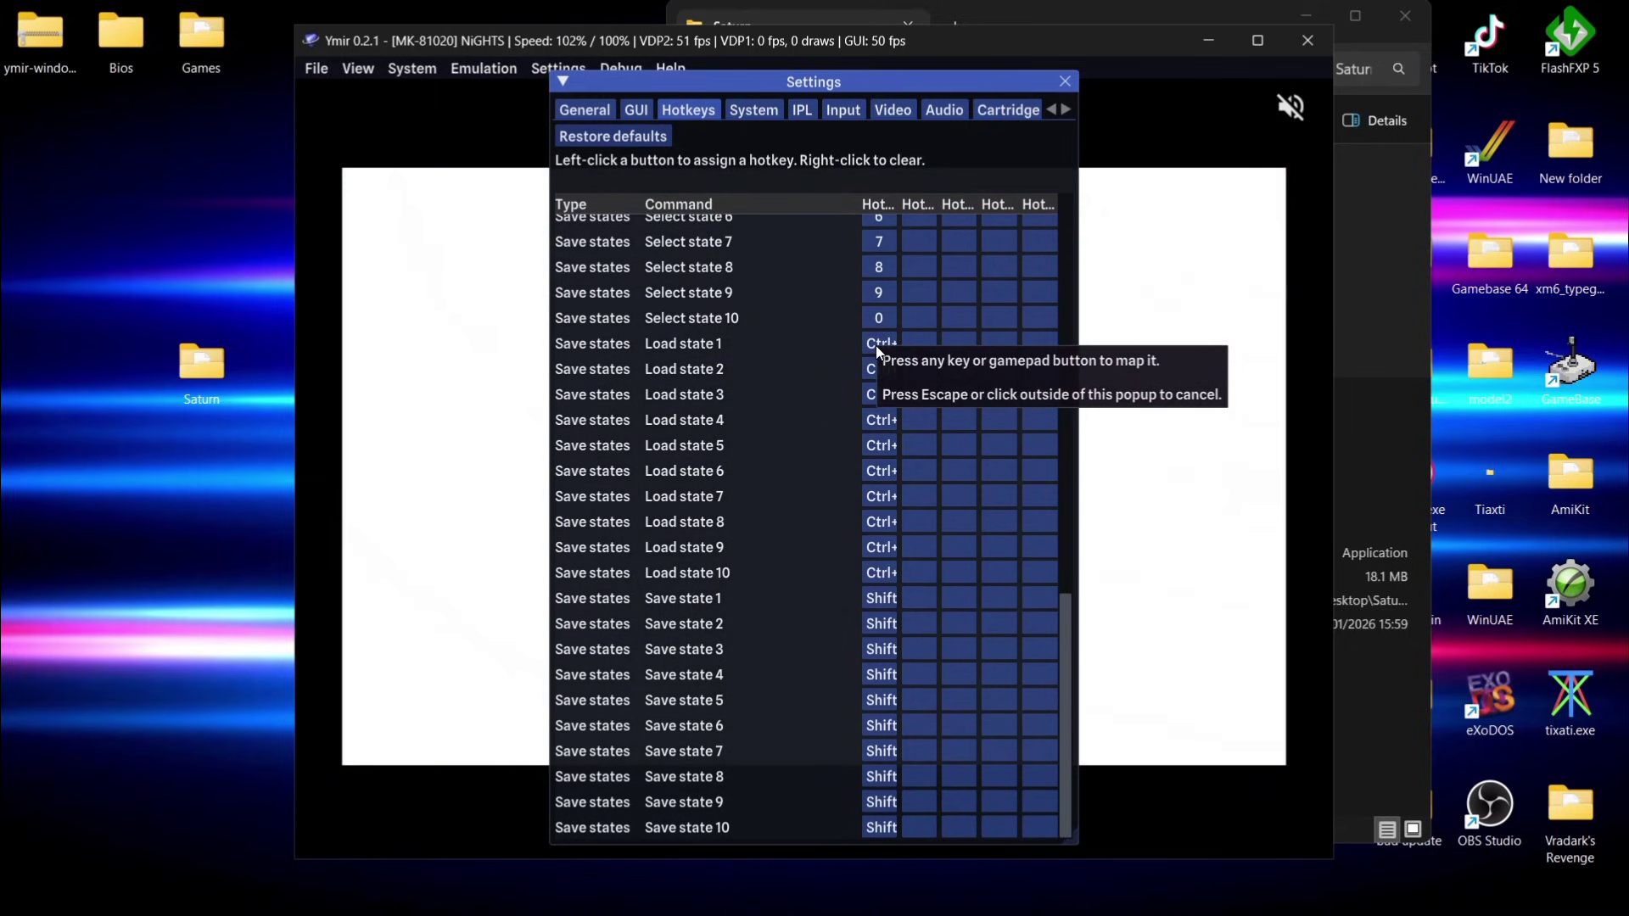
Examine the general settings from the performance options down to the profile paths
left_click(575, 111)
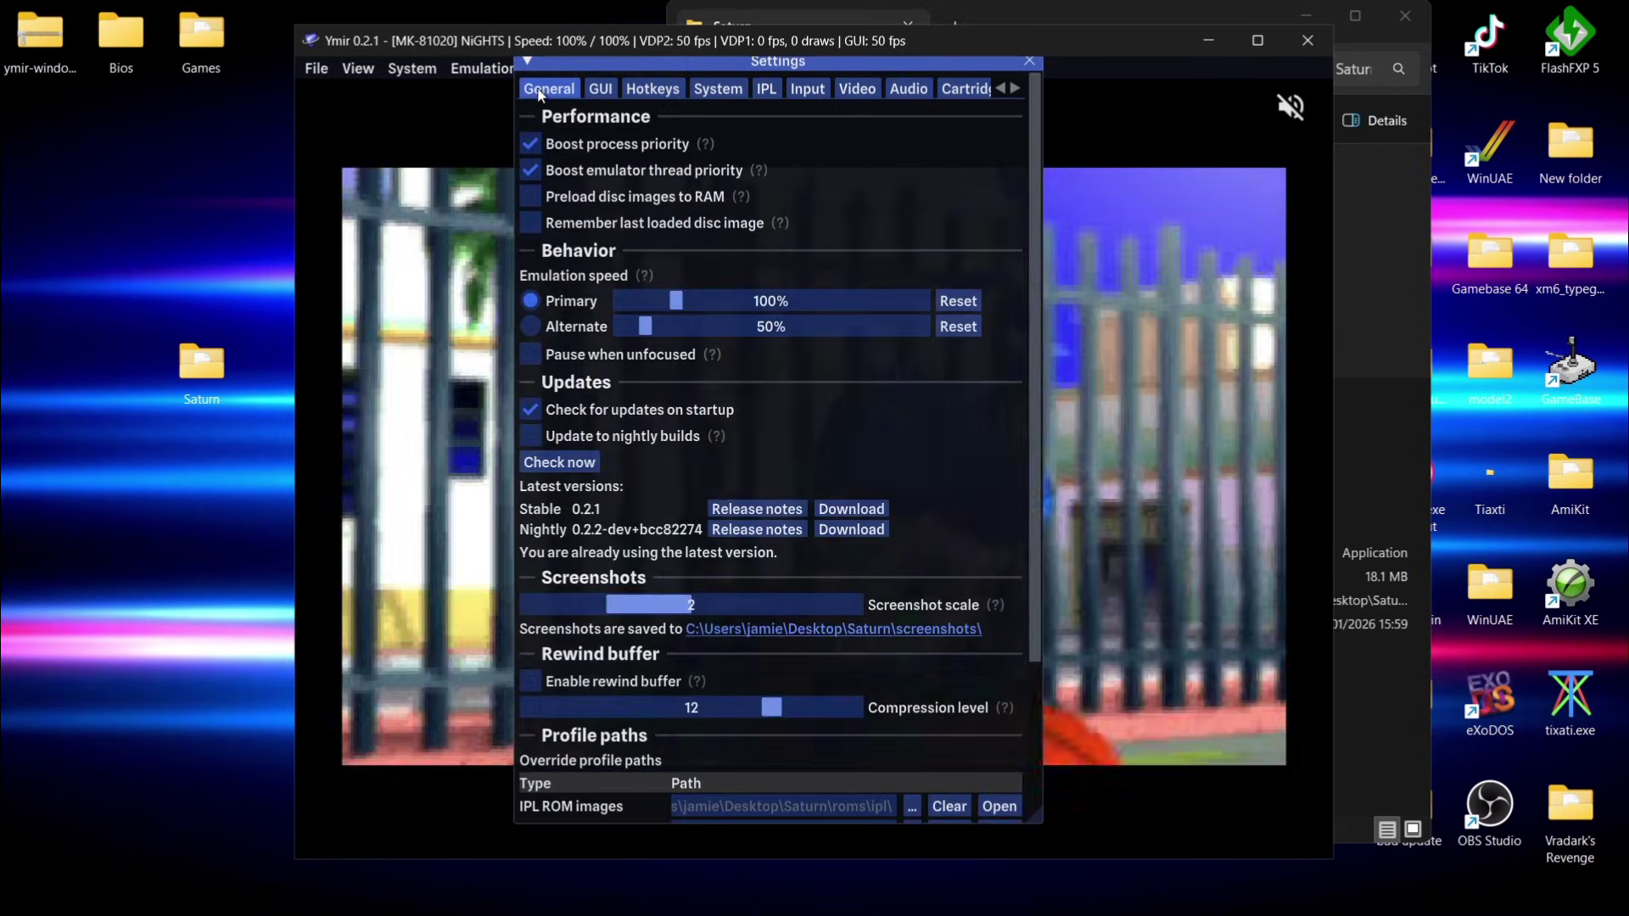
left_click_drag(1033, 280, 1035, 402)
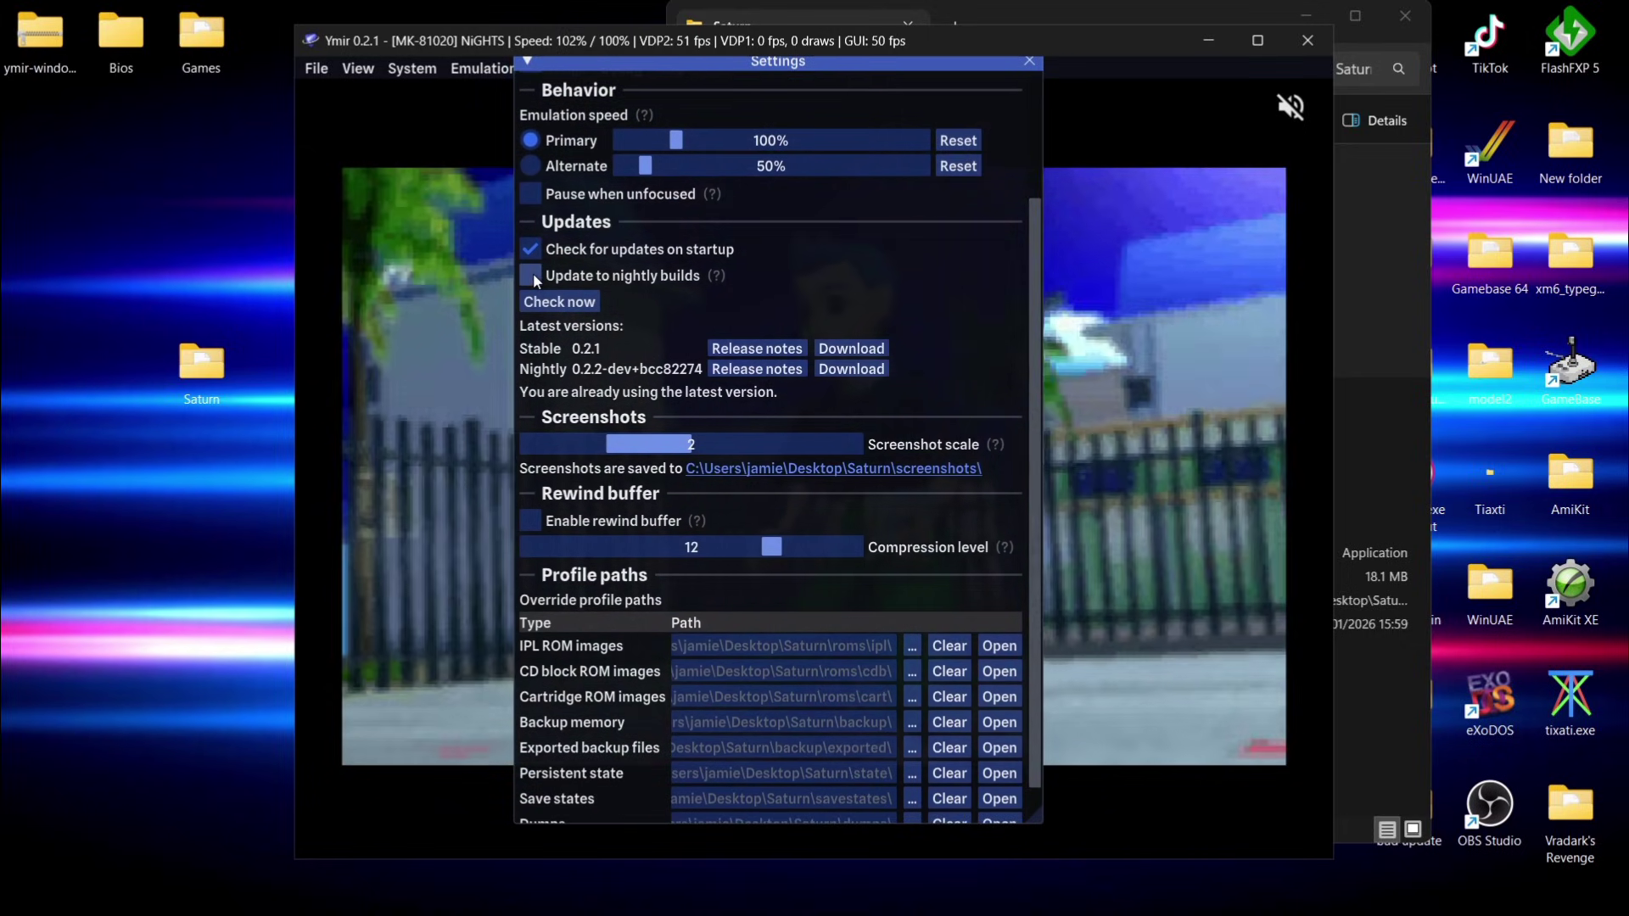
Check for emulator updates, open the 0.2.2-dev nightly build download for Windows SSE2, and close the browser
left_click(535, 276)
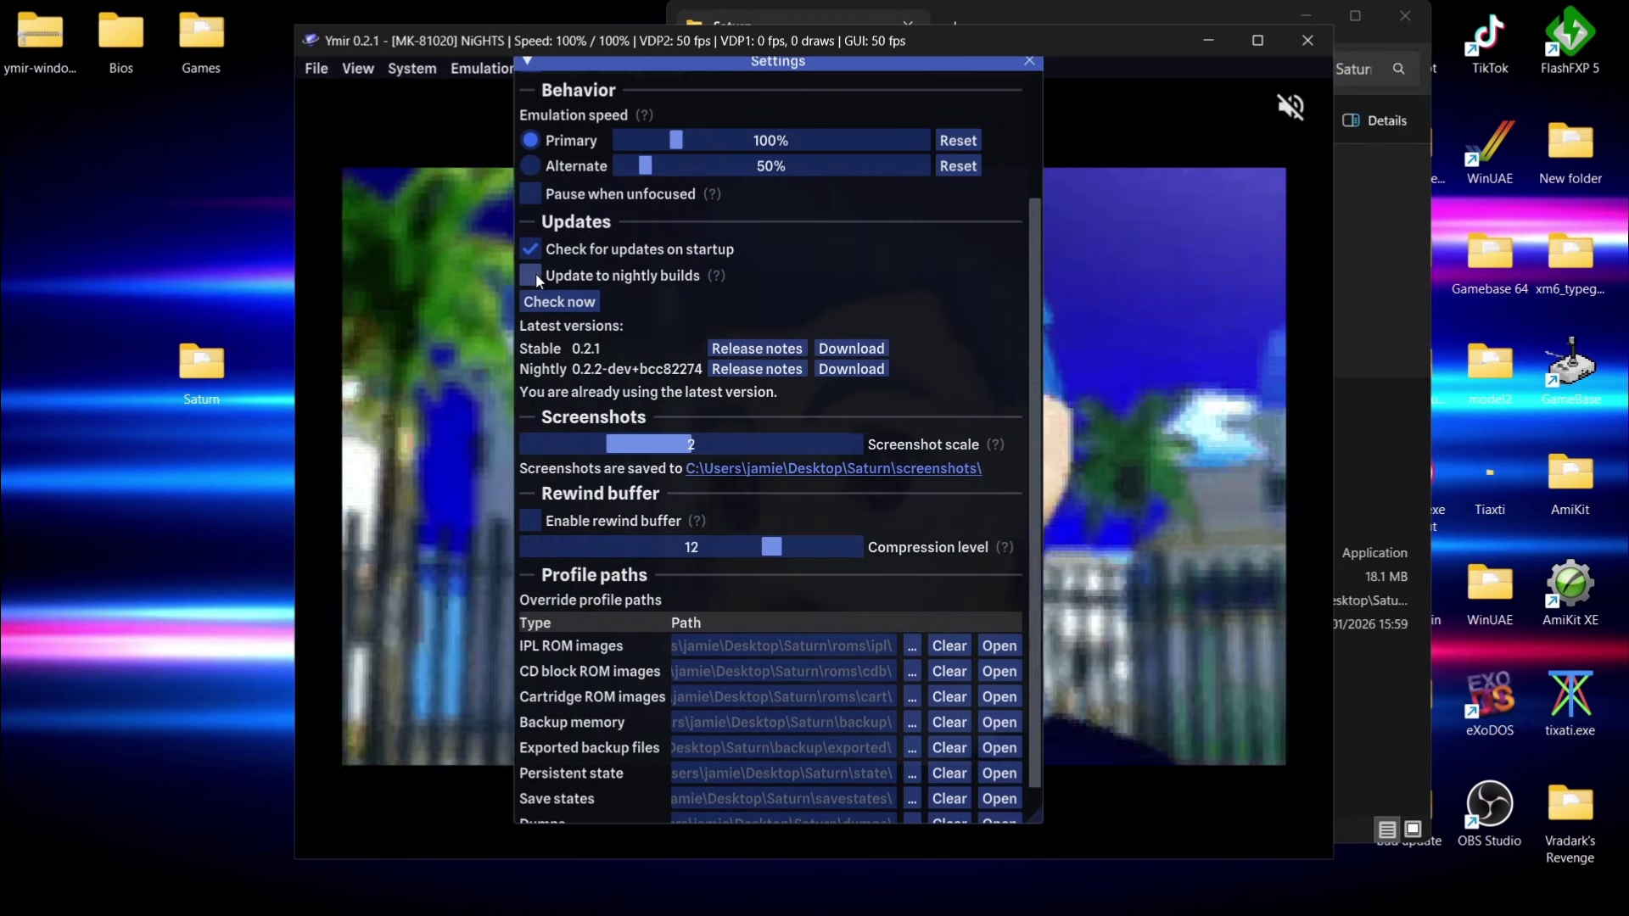
left_click(557, 303)
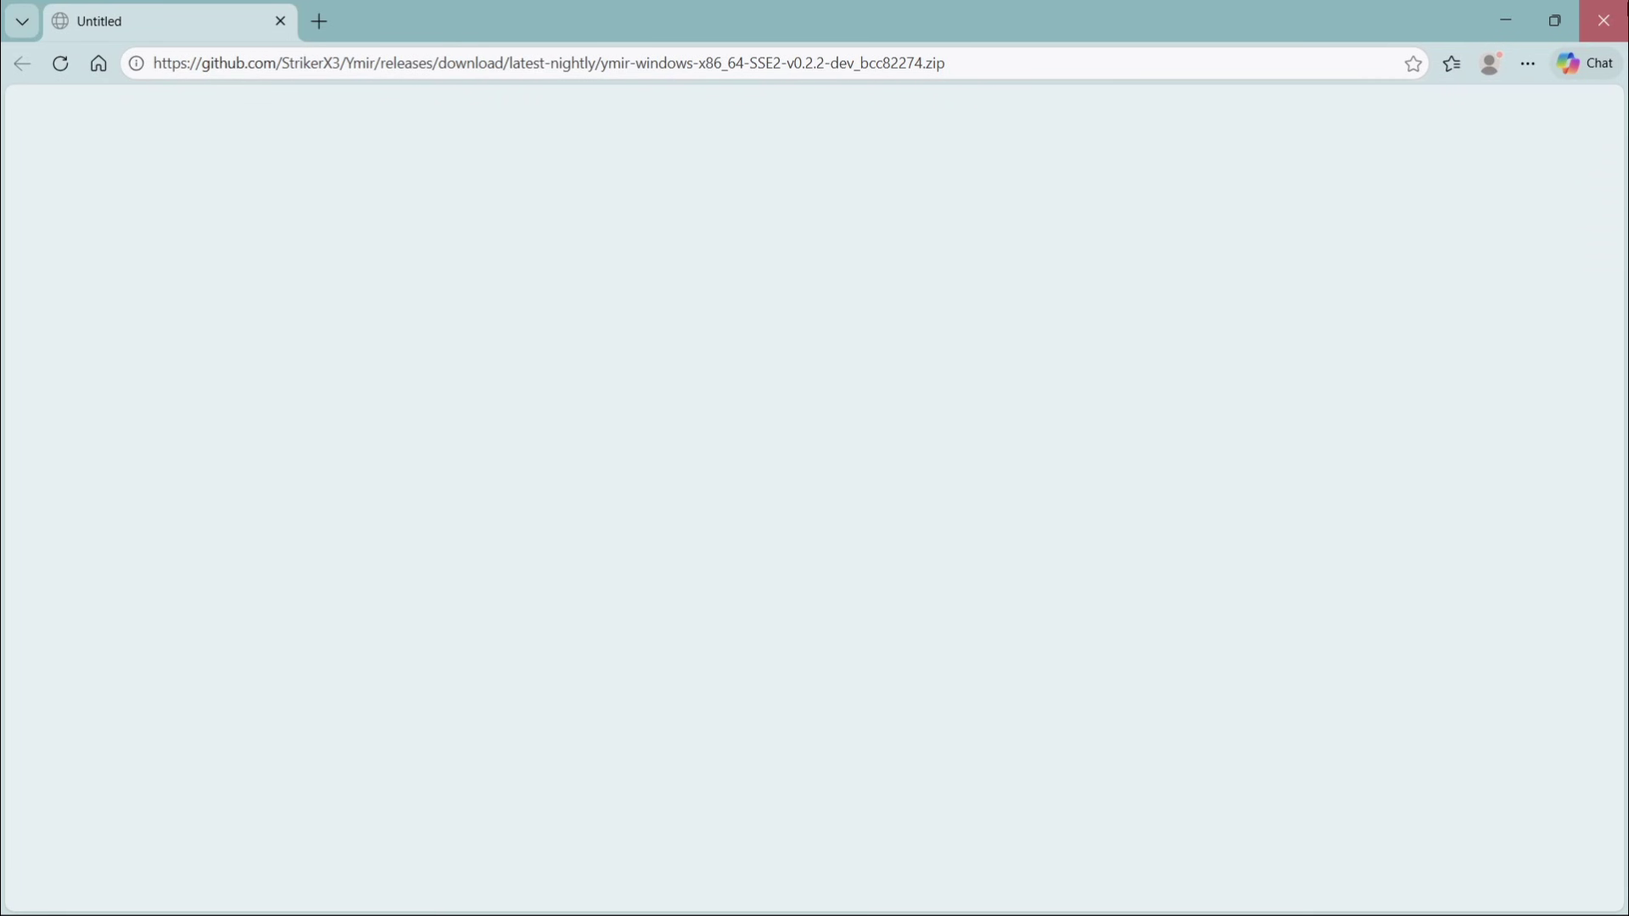
left_click(1604, 21)
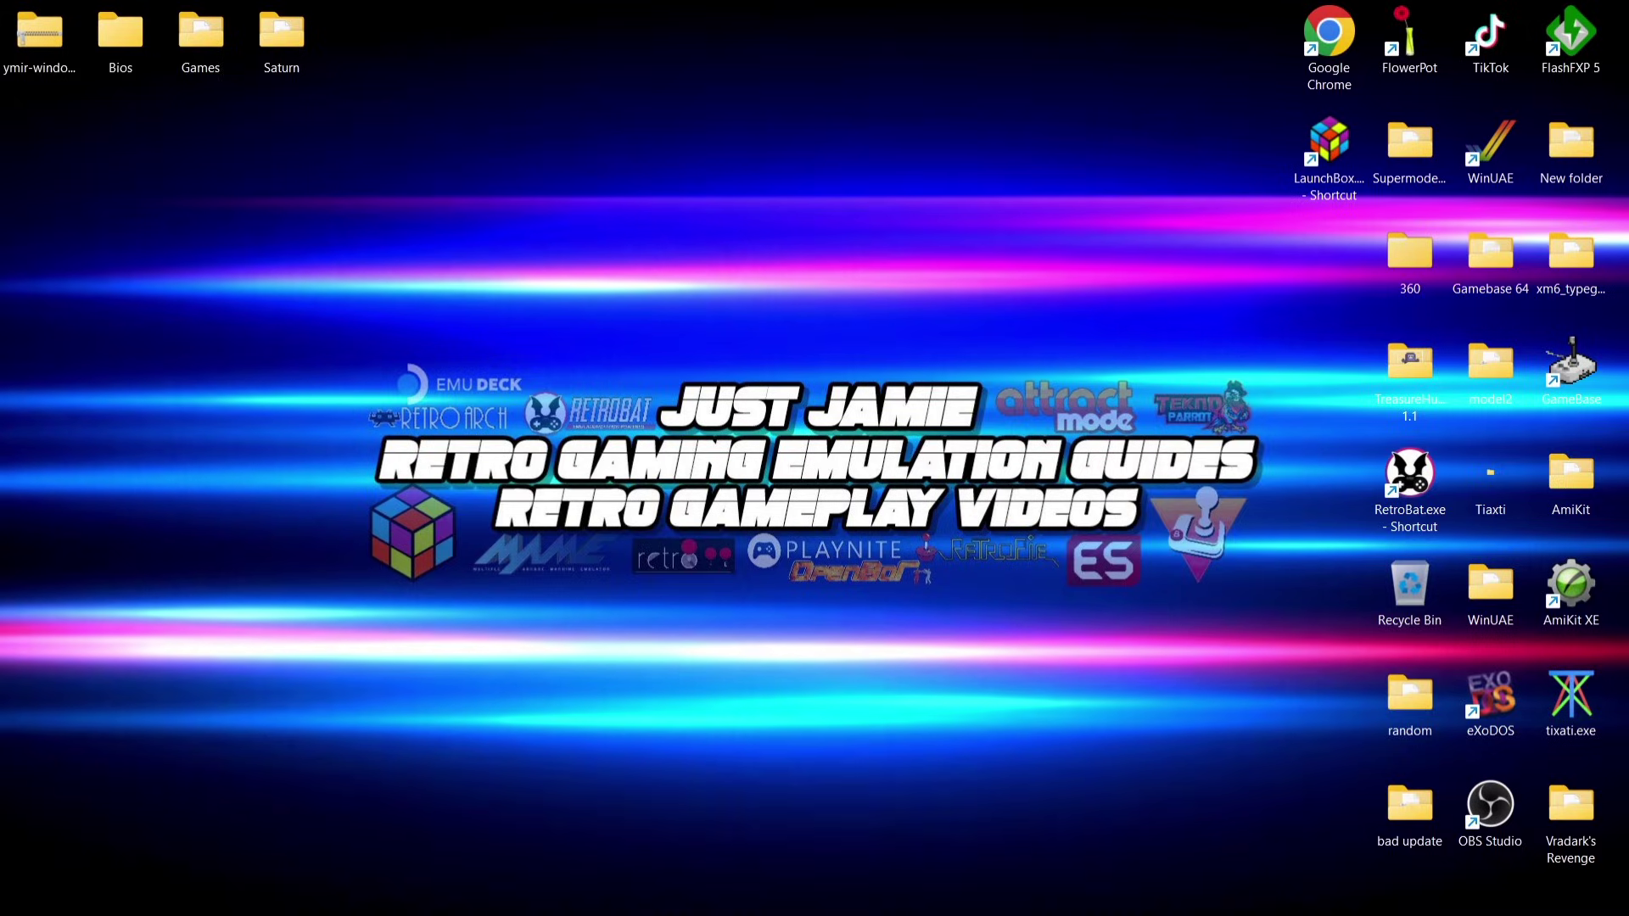
Switch to File Explorer and go to the AppData\Roaming folder inside the user's profile folder on drive C
double_click(1410, 697)
left_click(61, 511)
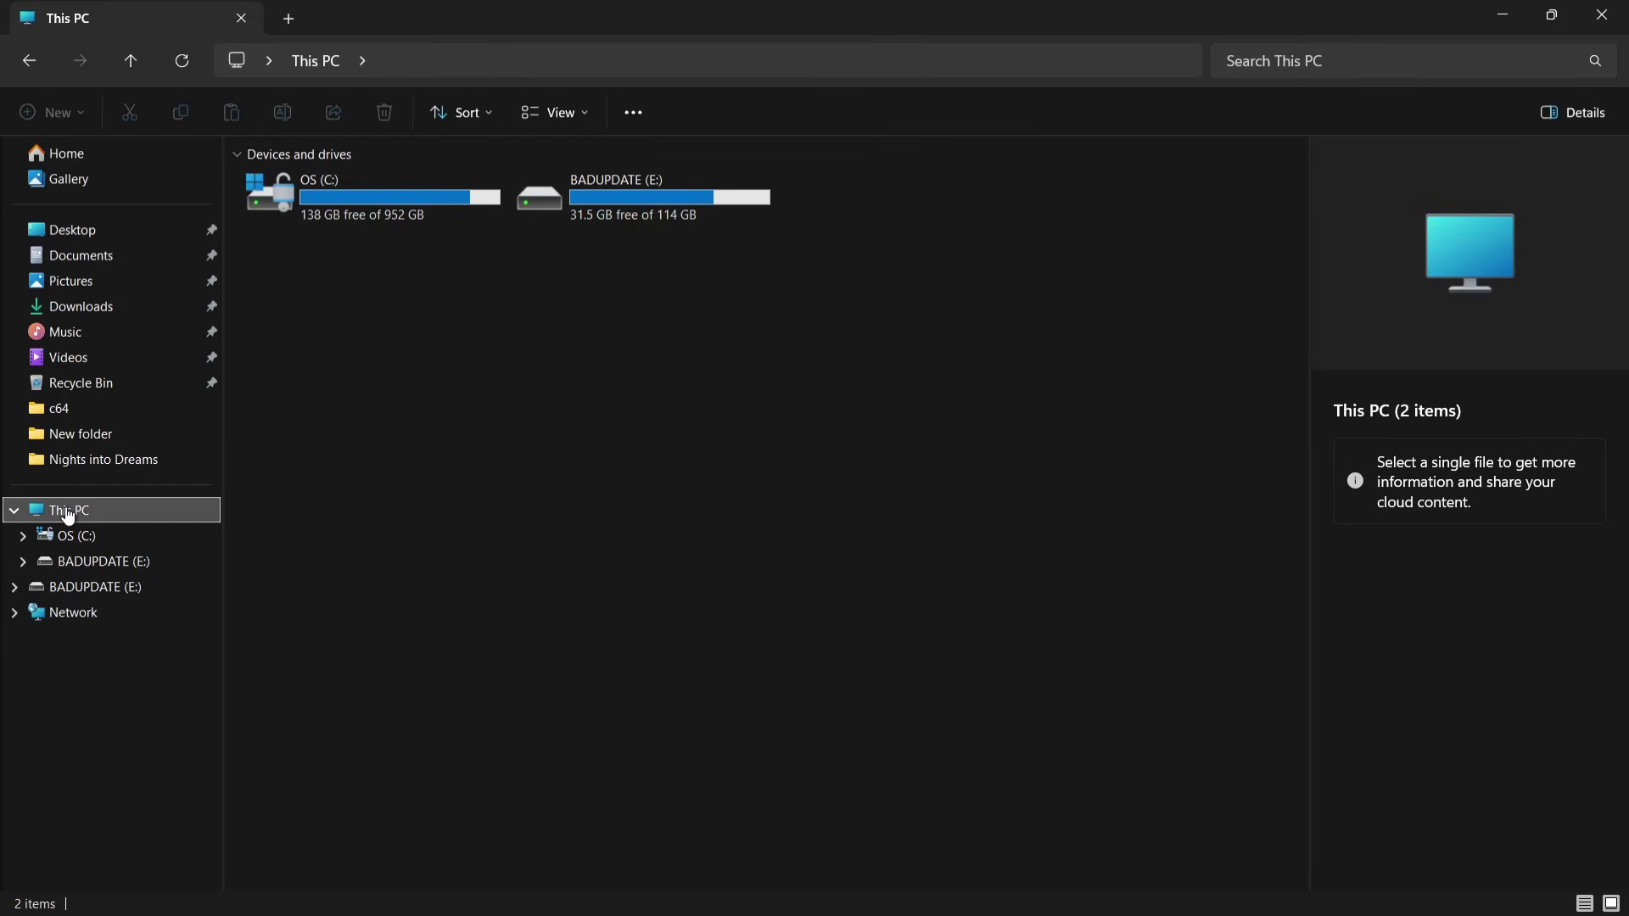
left_click(411, 195)
double_click(411, 195)
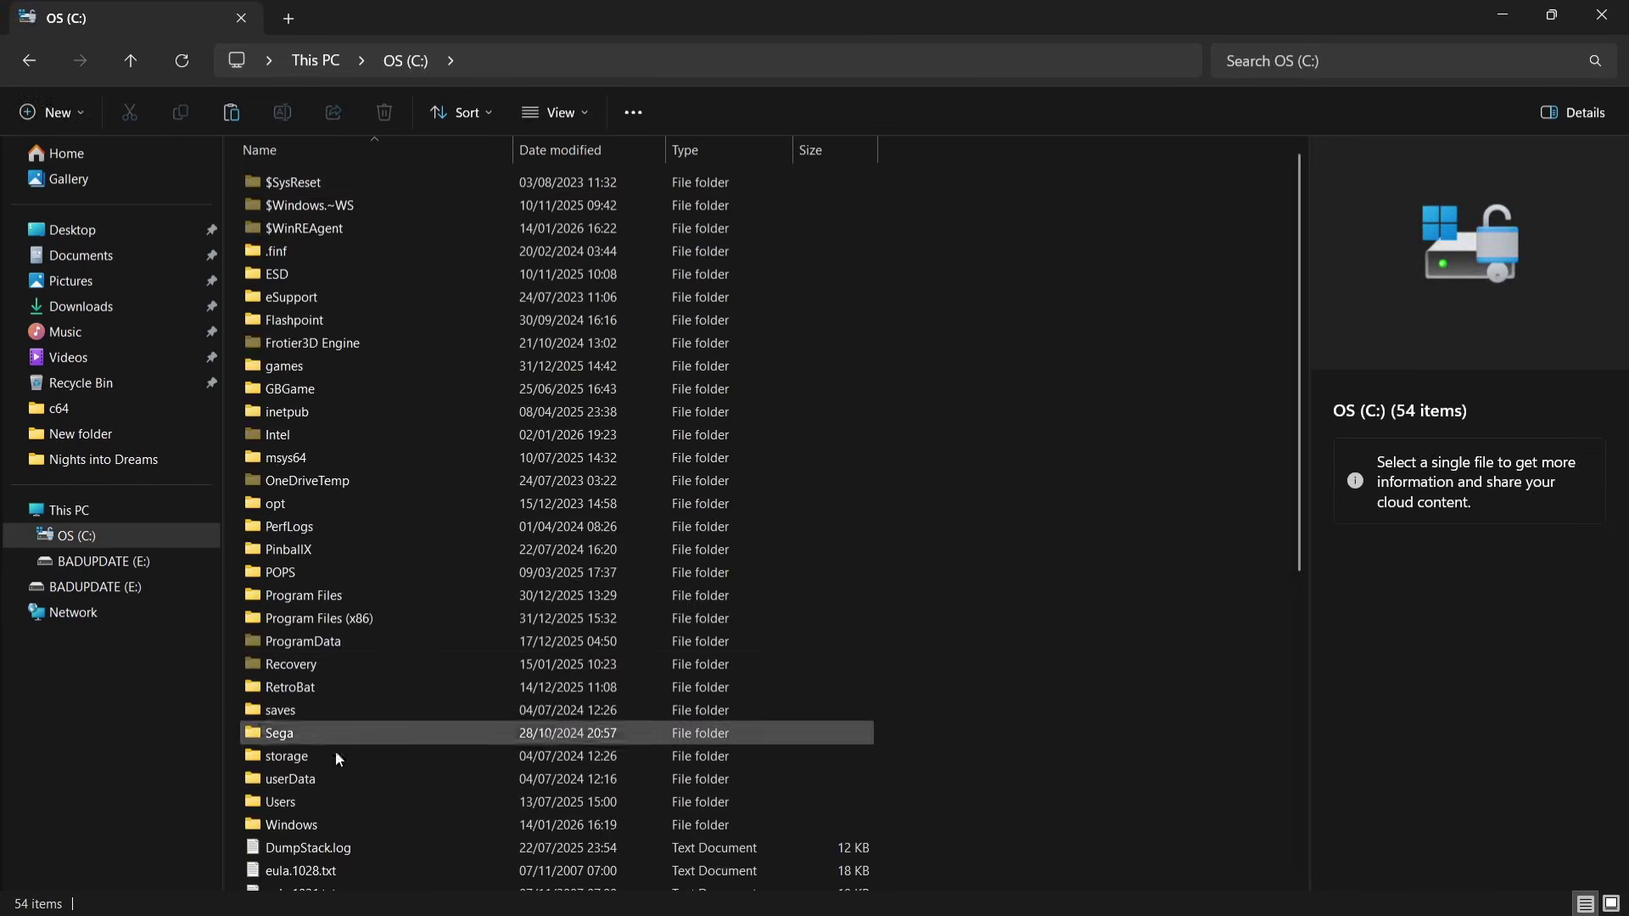
double_click(329, 802)
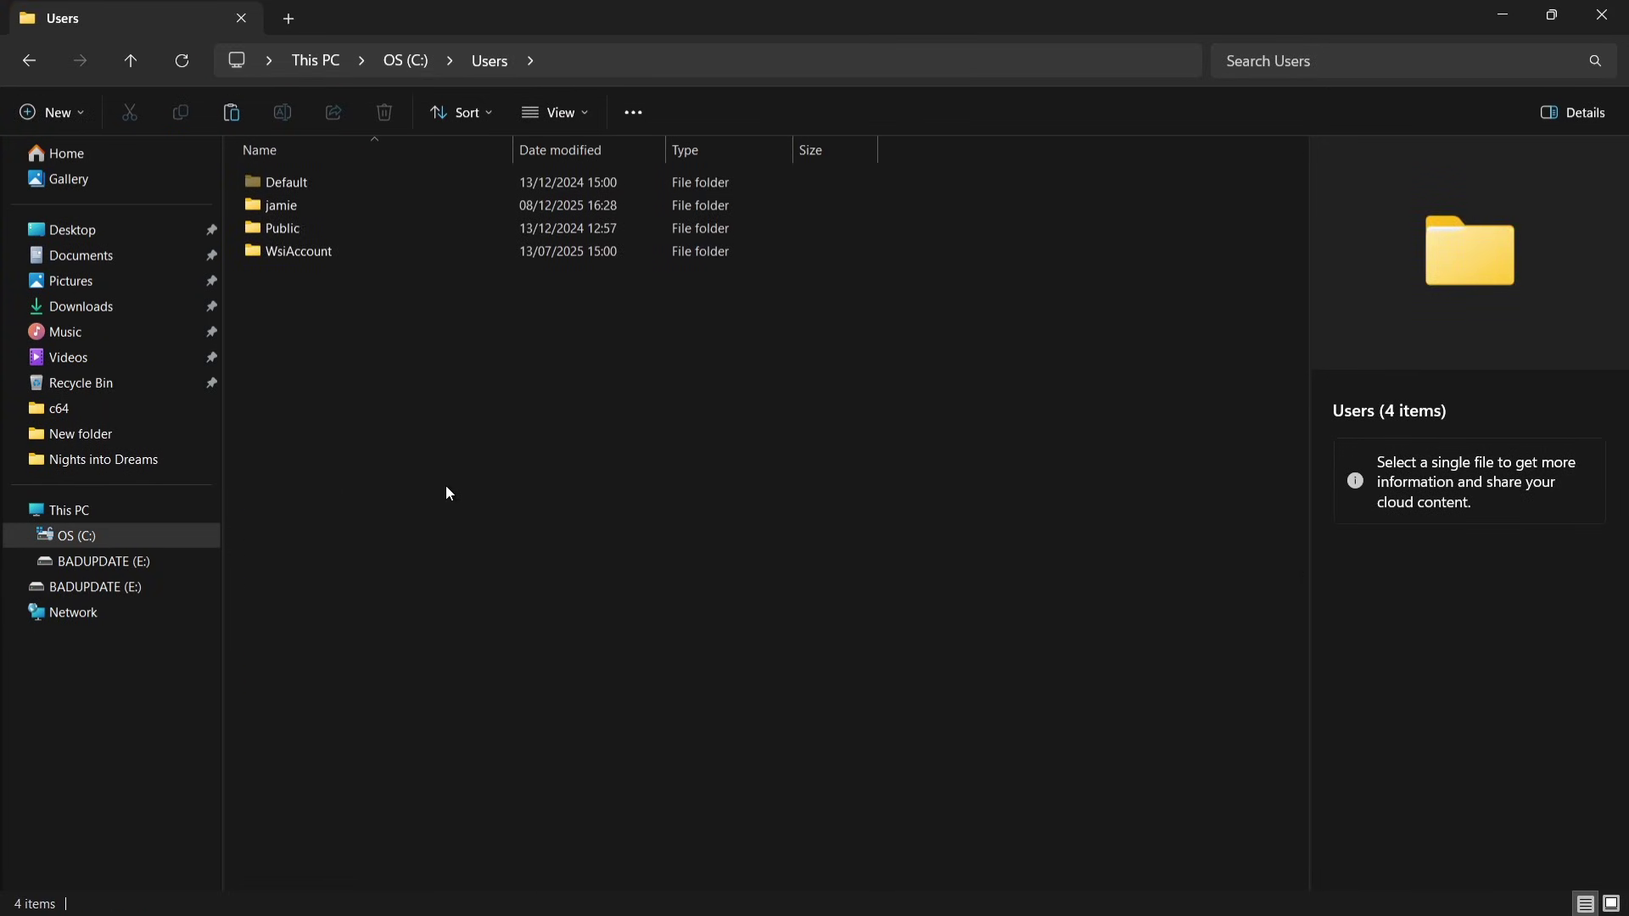
double_click(399, 202)
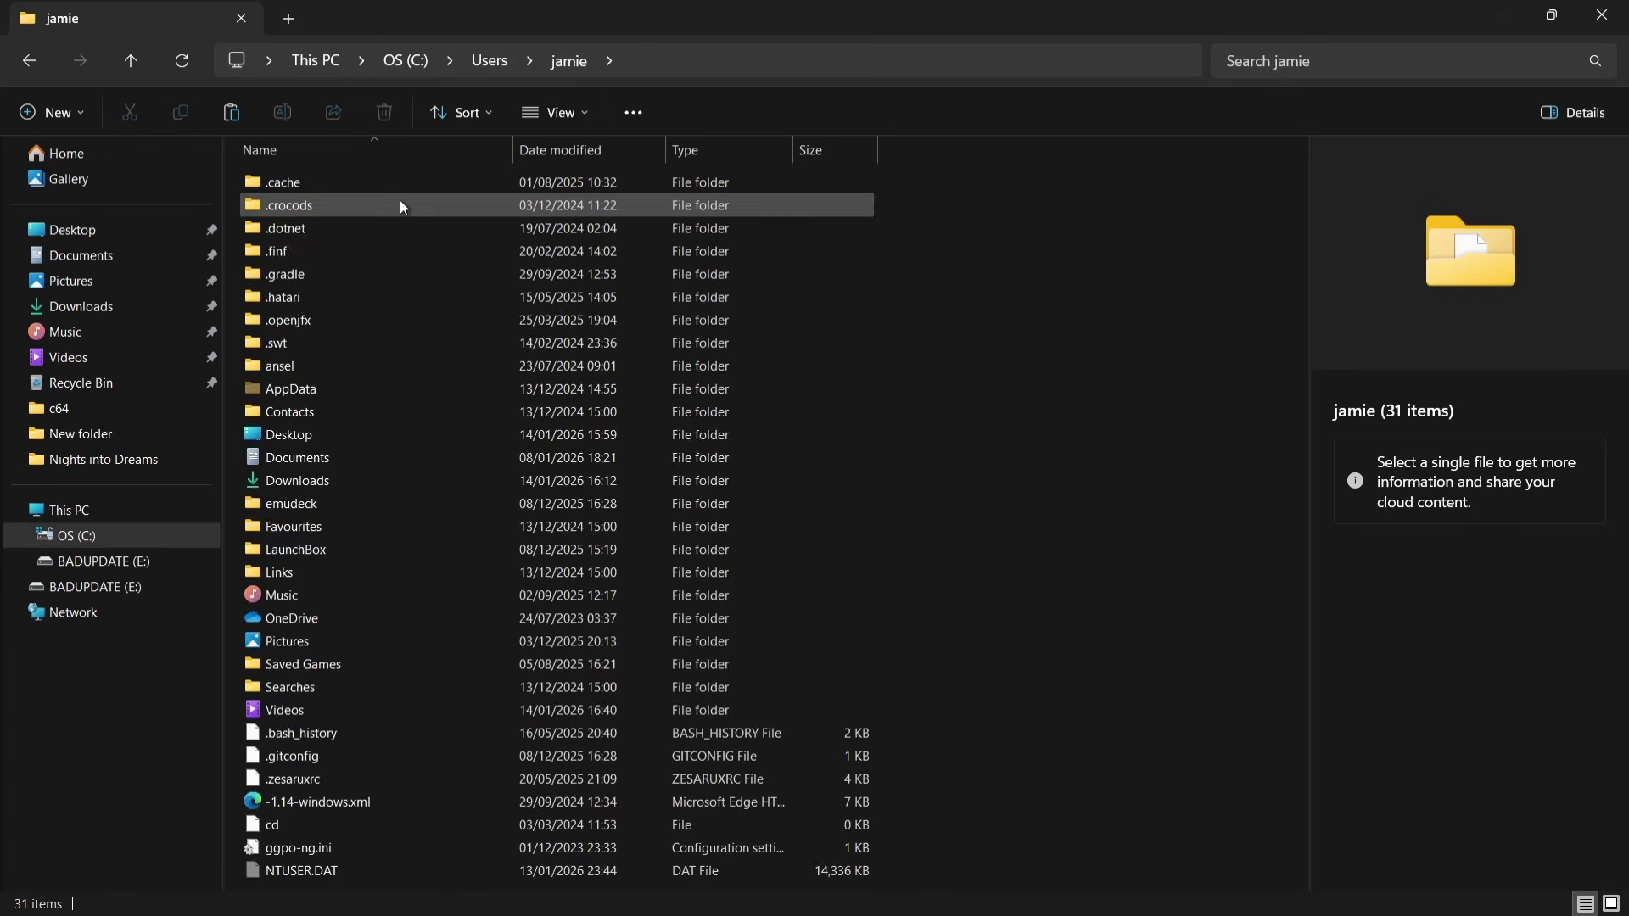
double_click(377, 389)
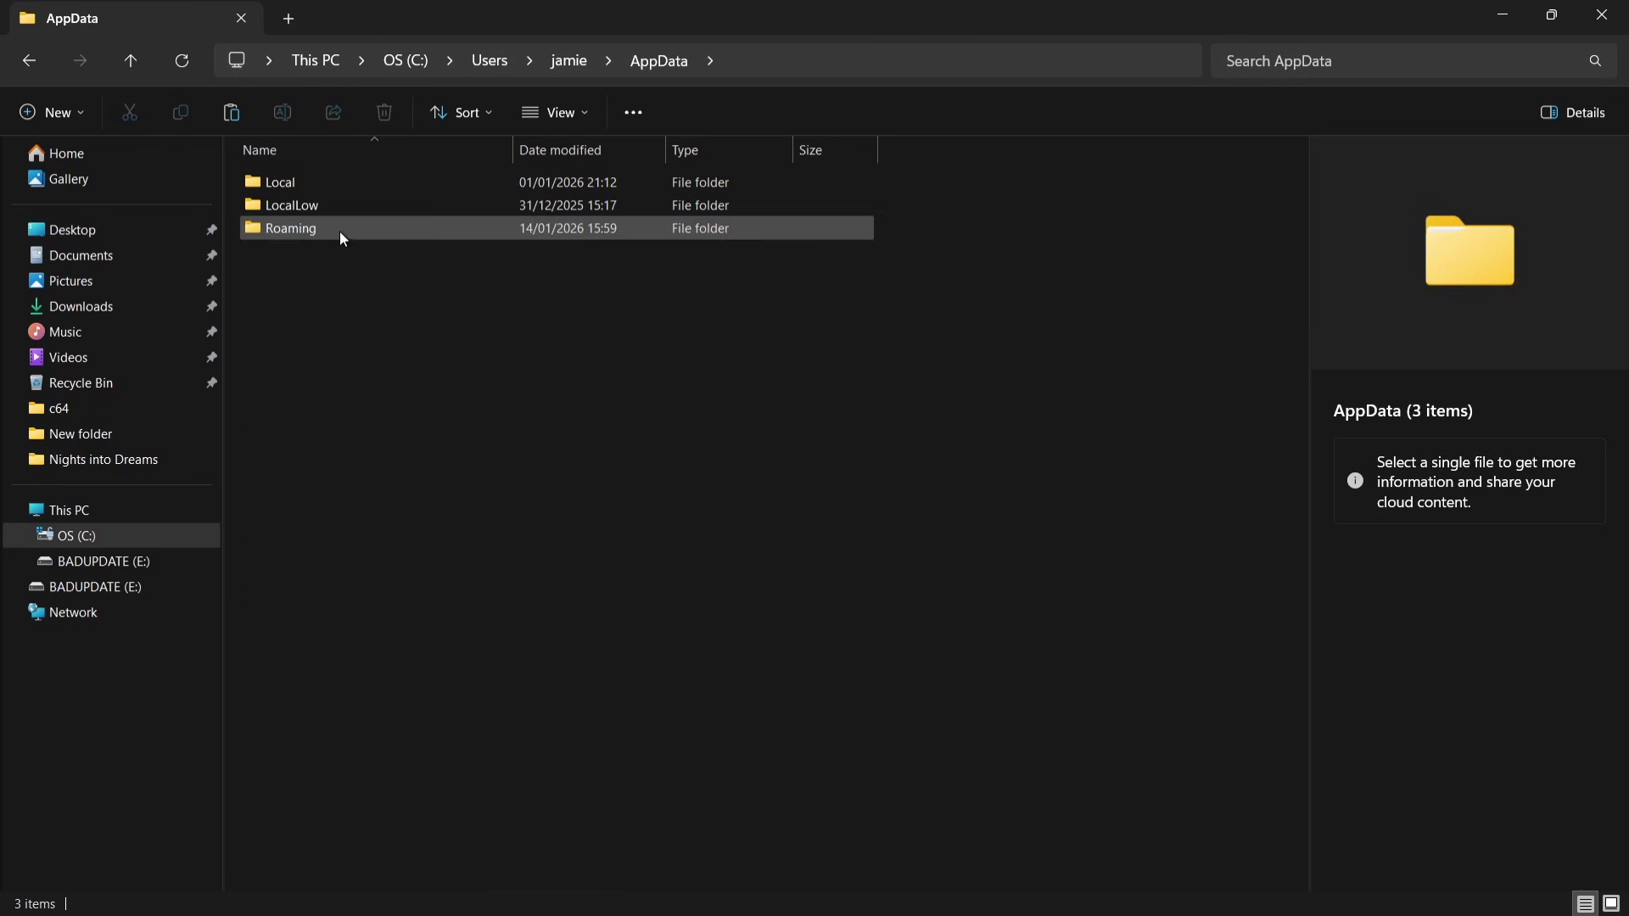
double_click(341, 231)
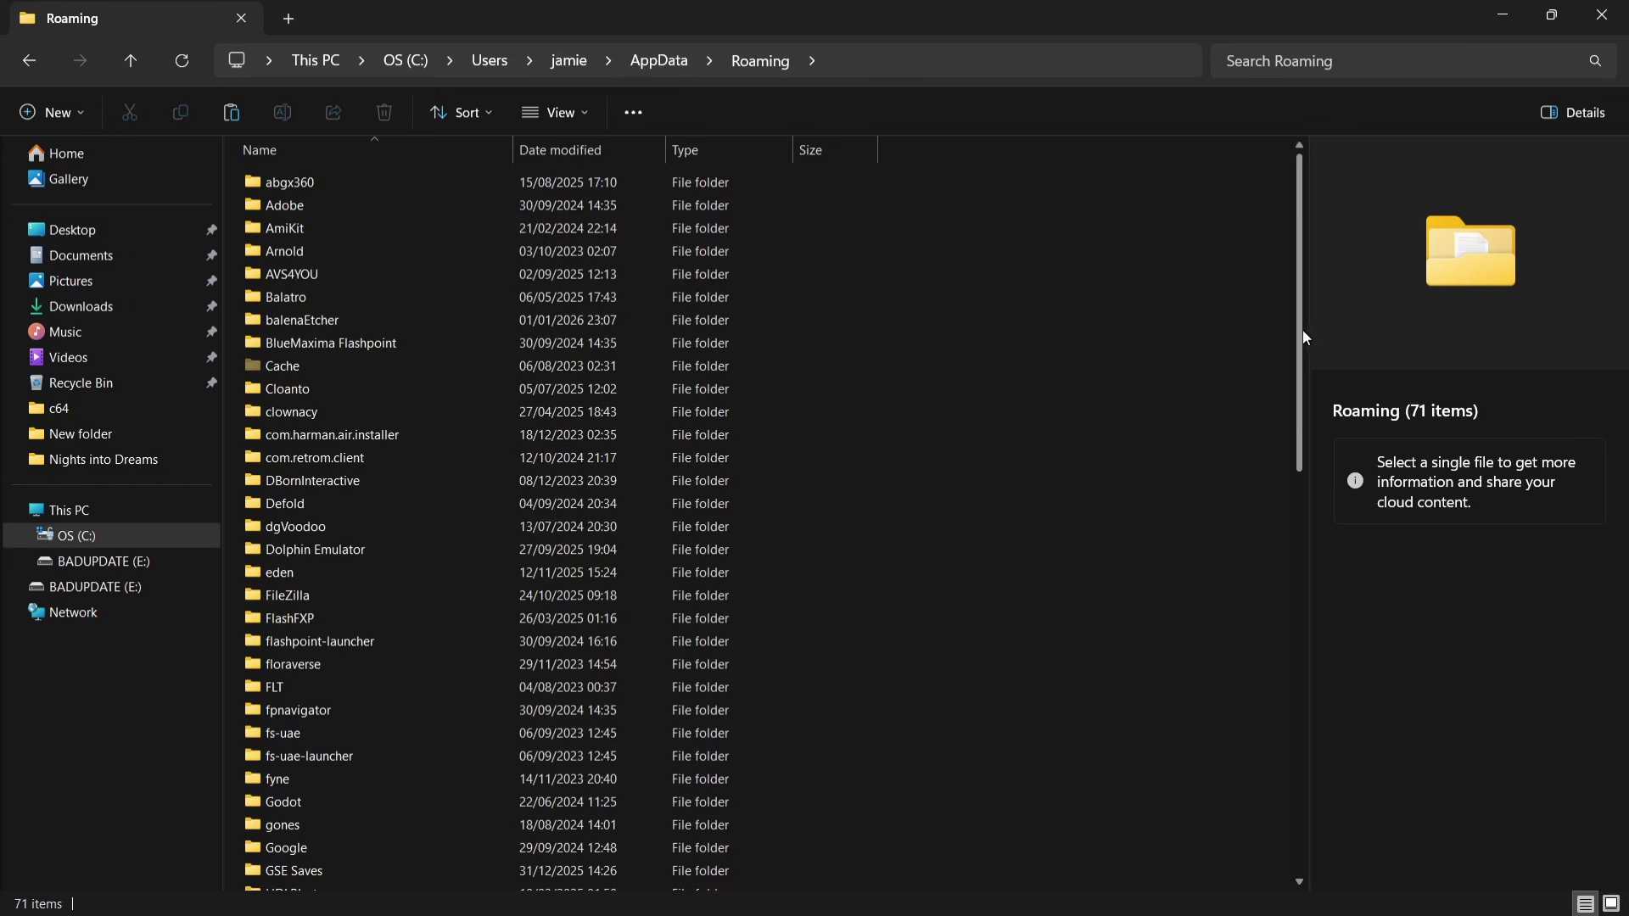
Delete the StrikerX3 folder from AppData\Roaming
left_click_drag(1301, 328, 1331, 652)
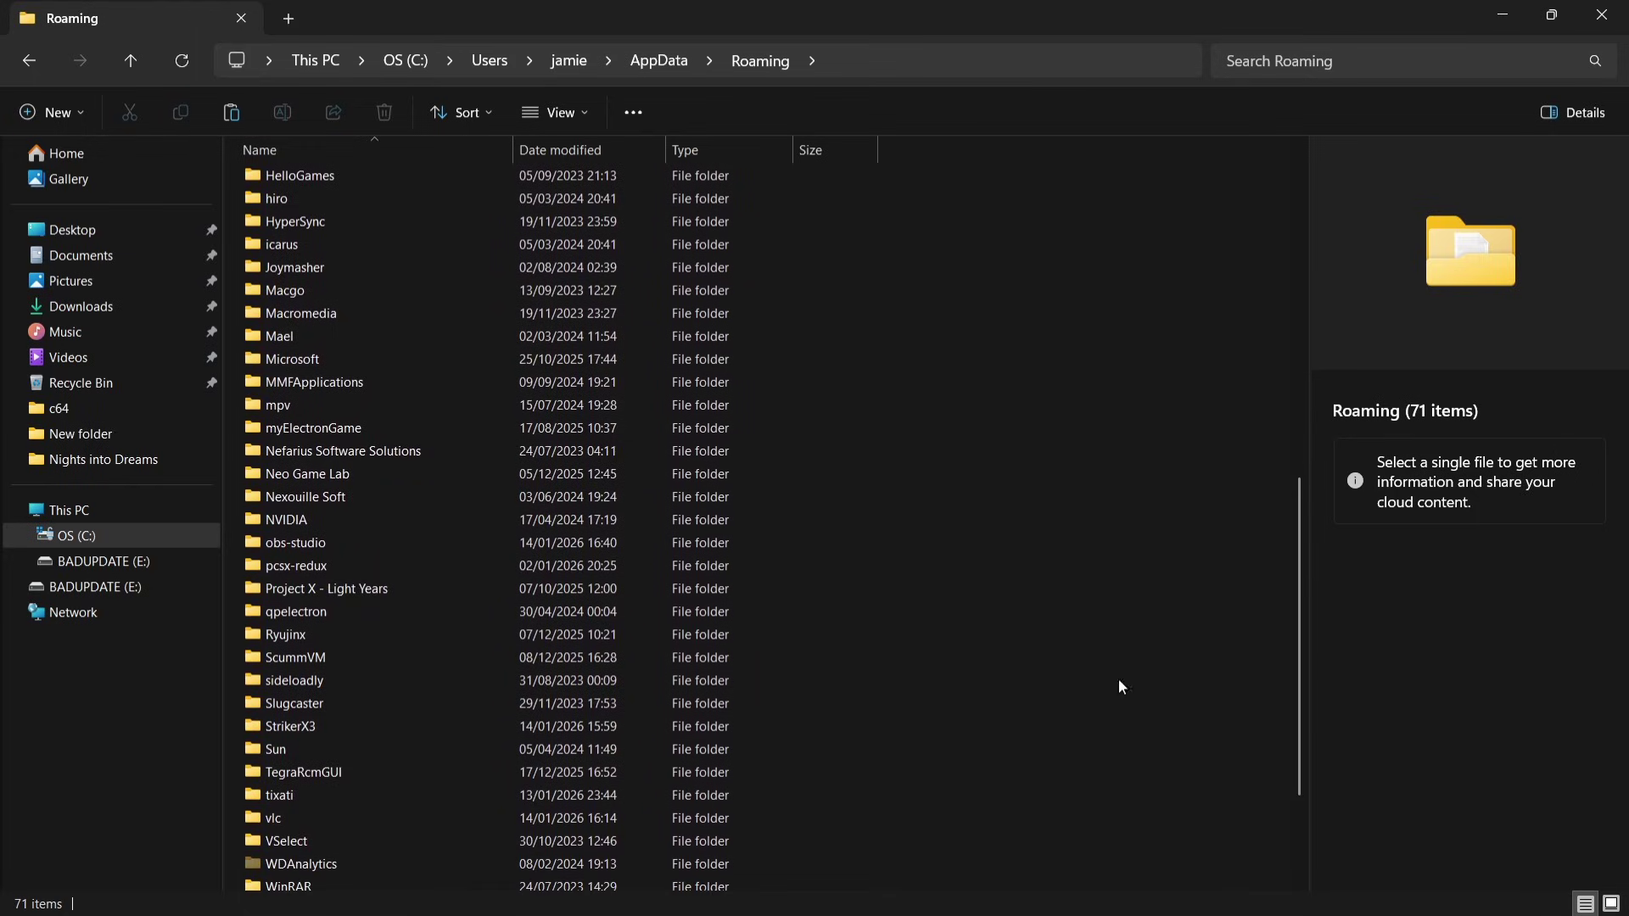
left_click(349, 727)
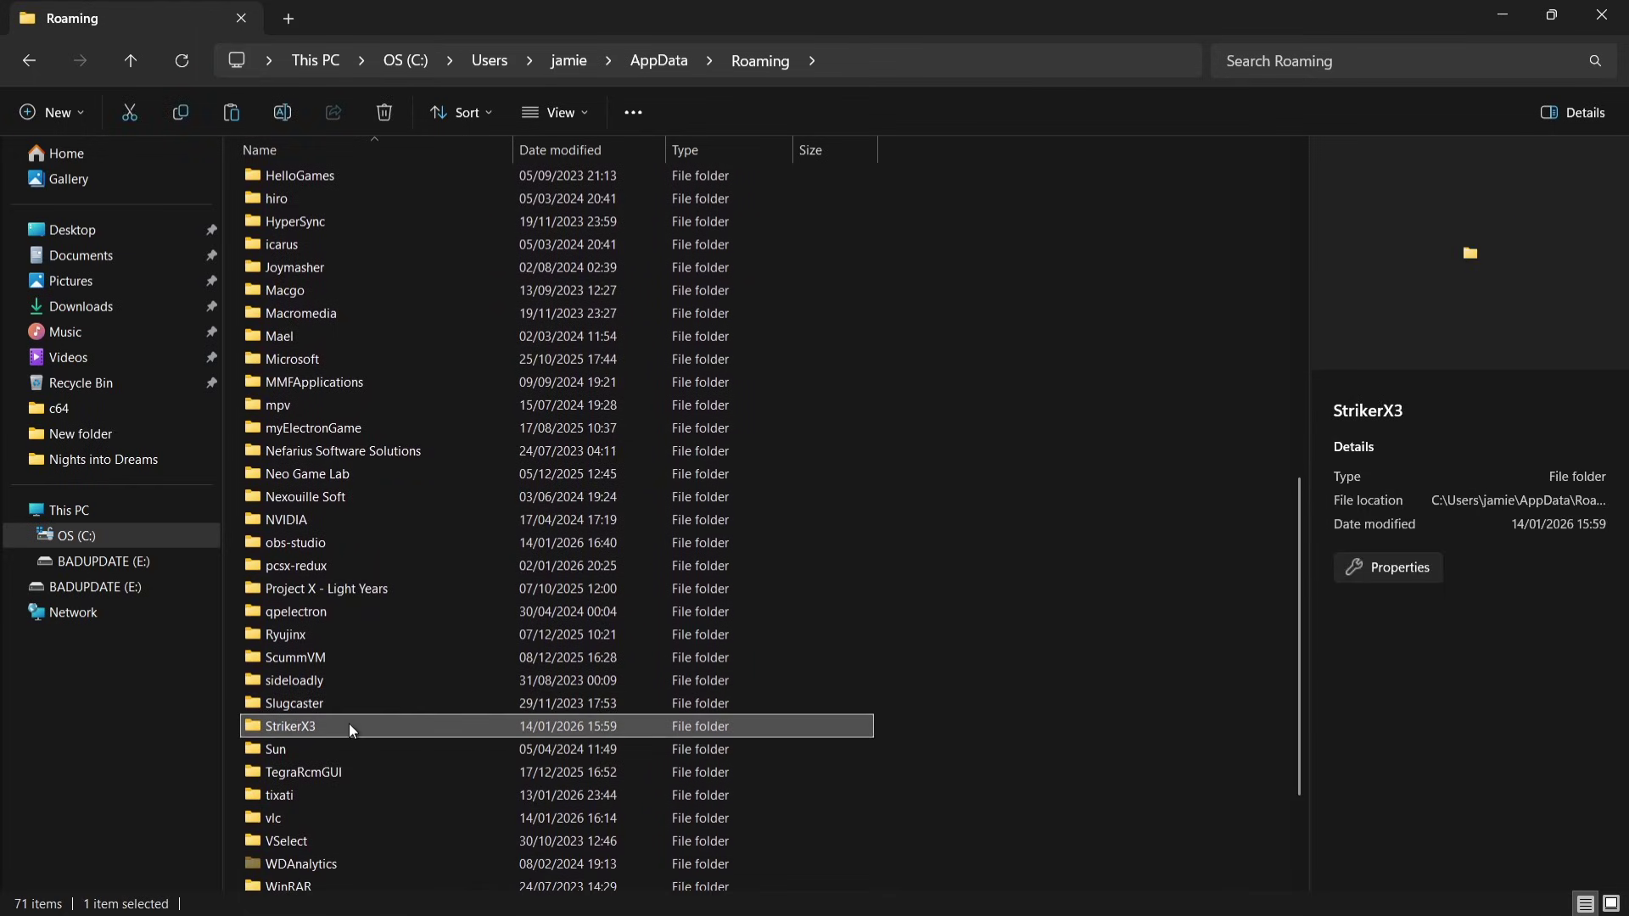
left_click(383, 115)
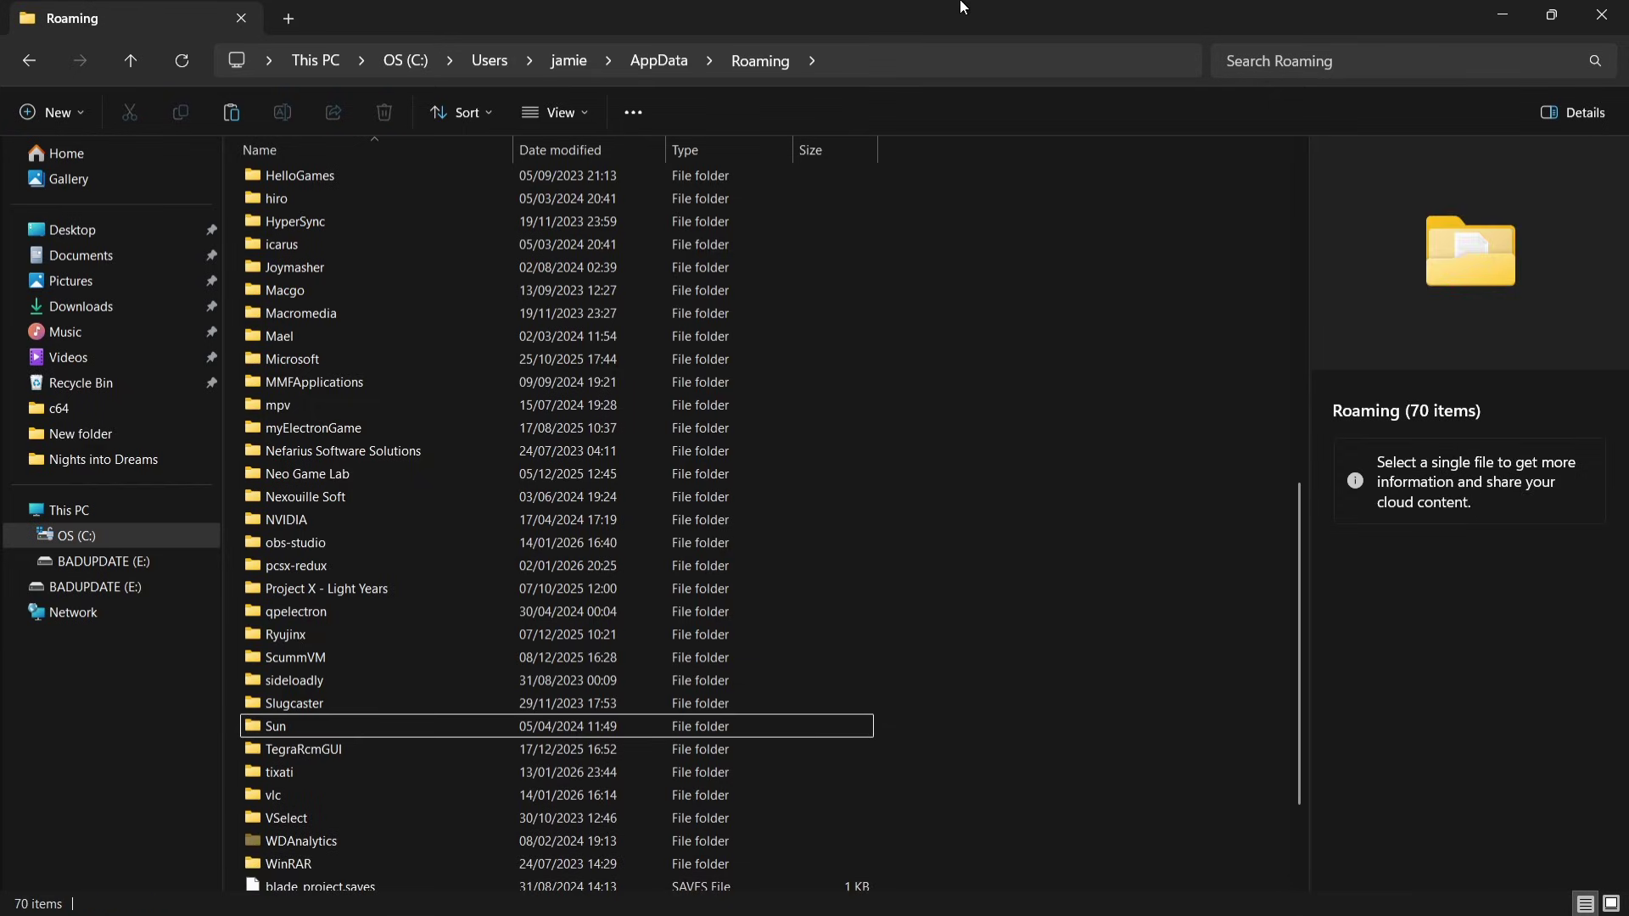